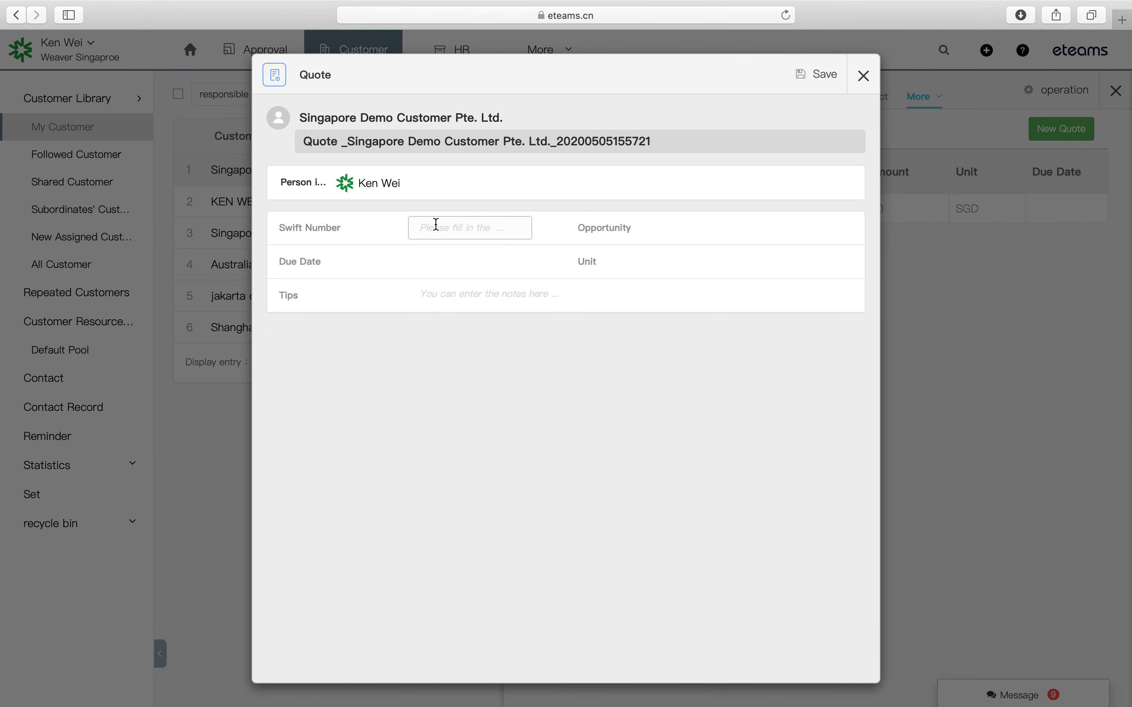
# - Set the new quote's unit to SGD, opportunity to SDCPL- Eteams Purchasing and due date to 2020-05-31
pyautogui.click(715, 261)
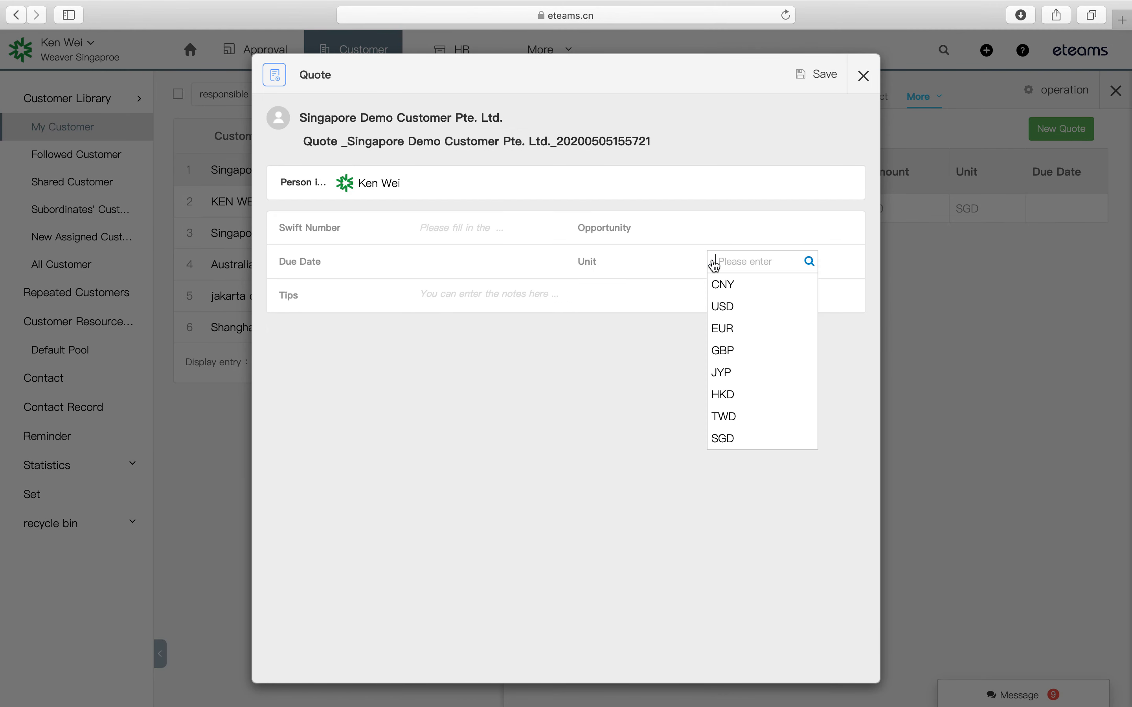
pyautogui.click(725, 437)
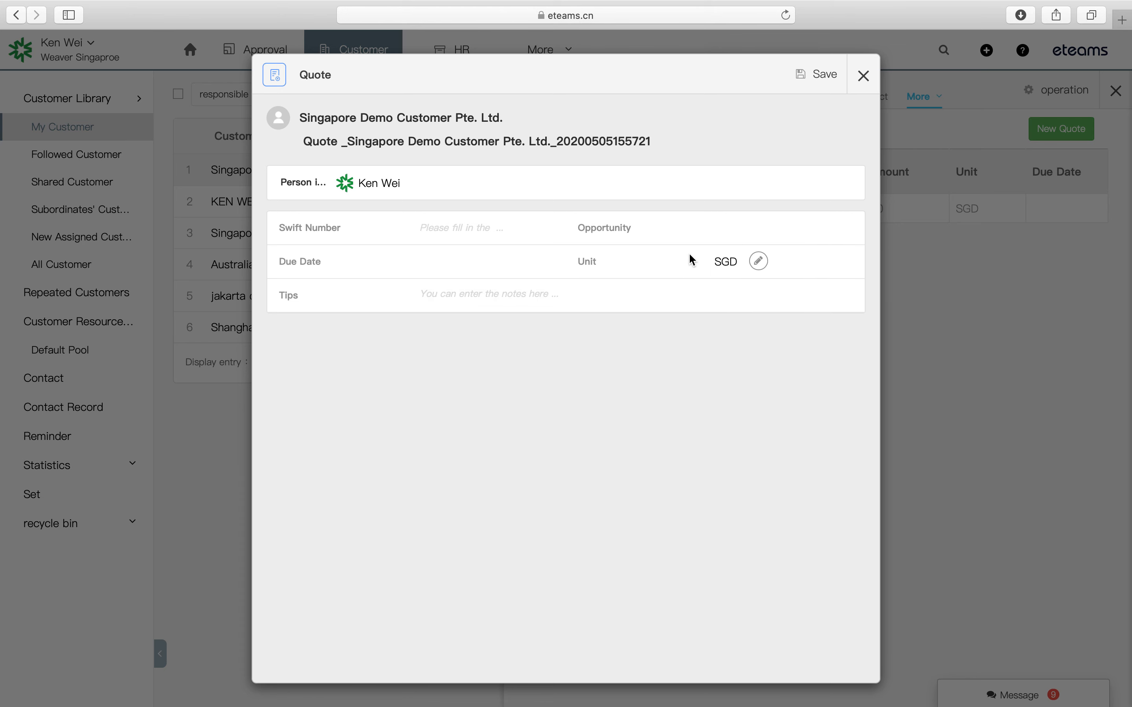
pyautogui.click(713, 229)
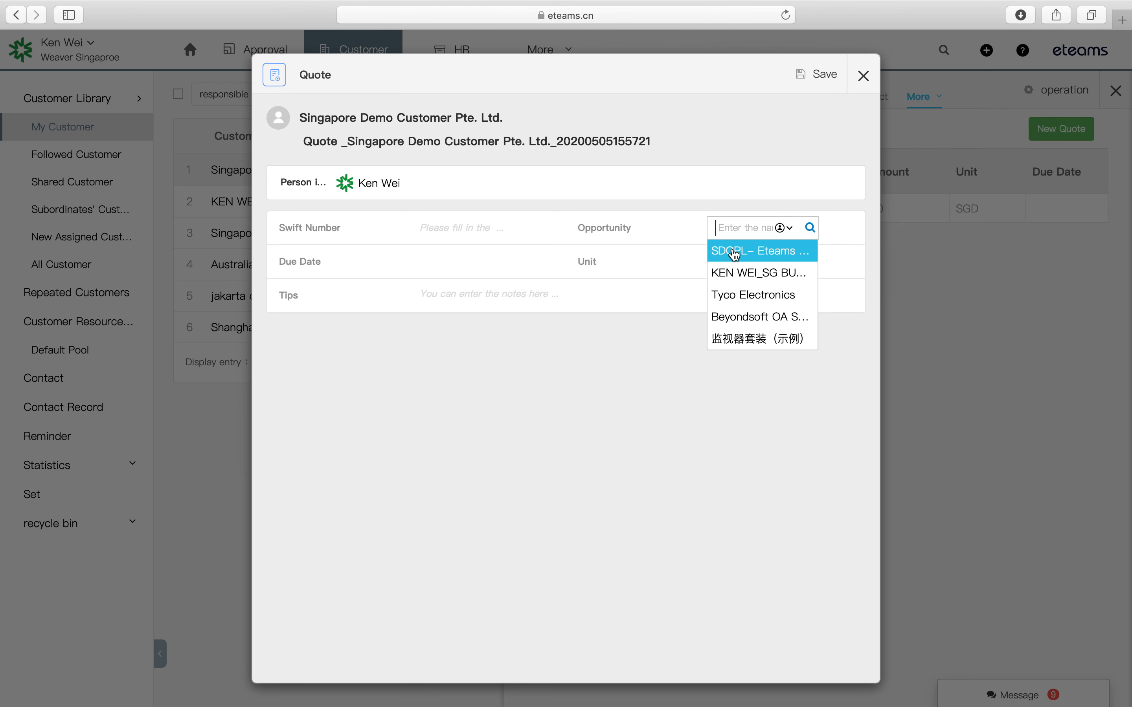
pyautogui.click(734, 255)
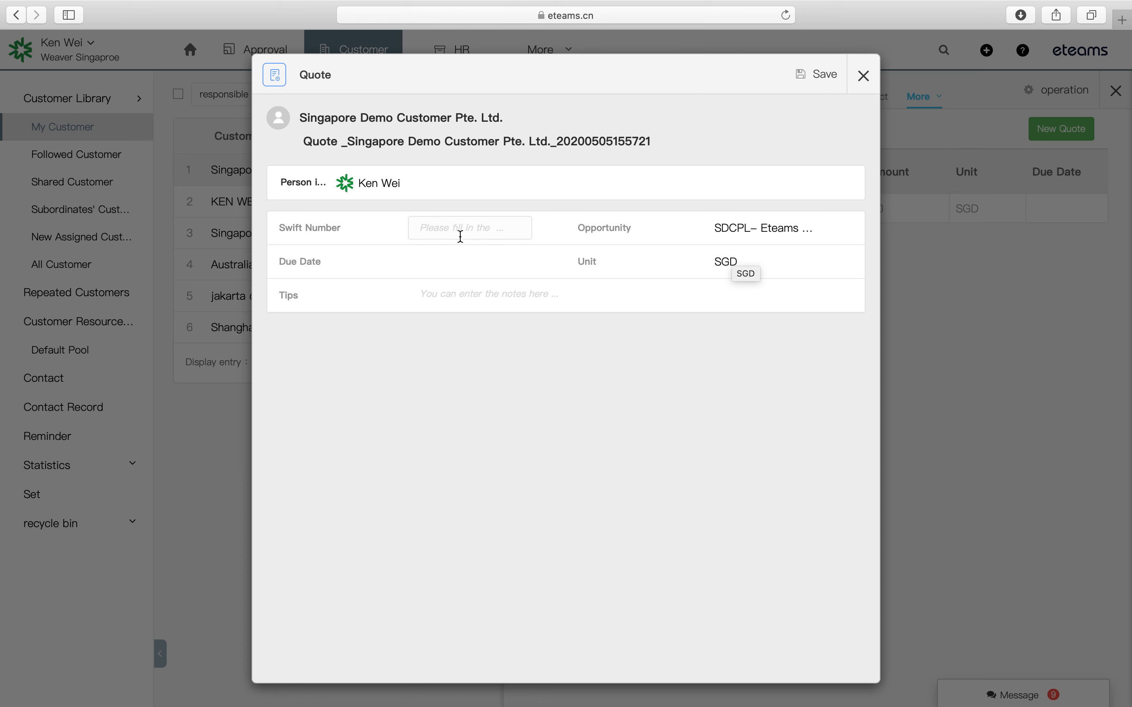
pyautogui.click(426, 267)
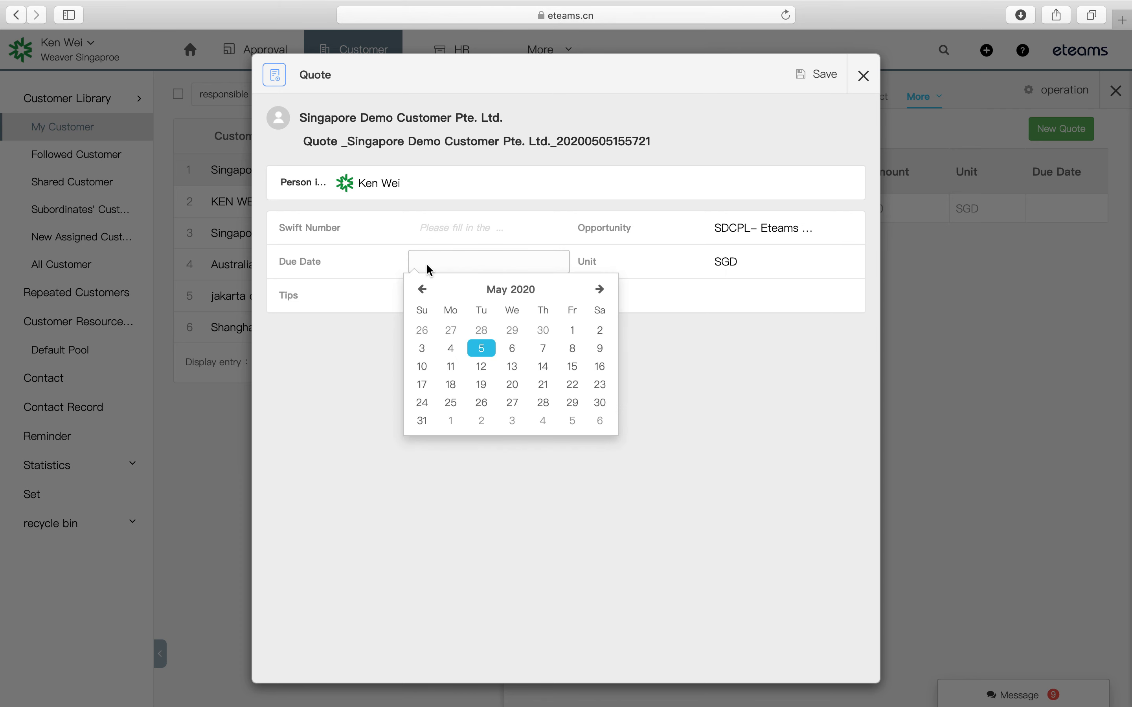
pyautogui.click(425, 420)
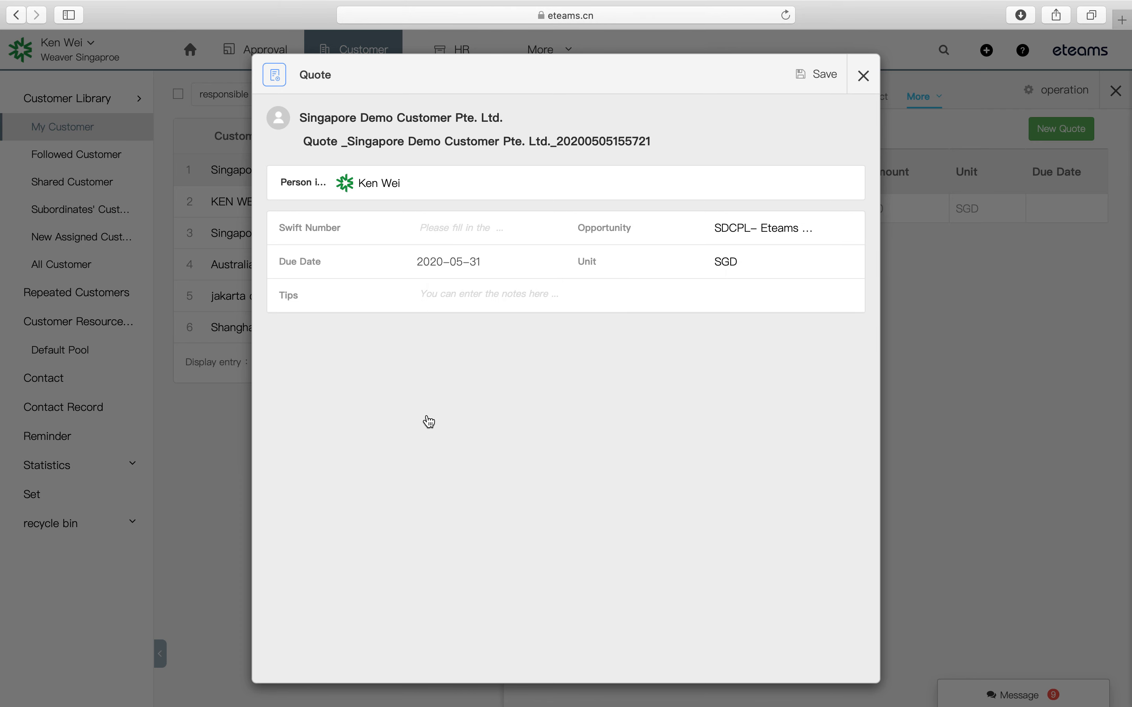
# - Shorten the customer name in the quote's title to SDCPL and save the quote
pyautogui.click(499, 147)
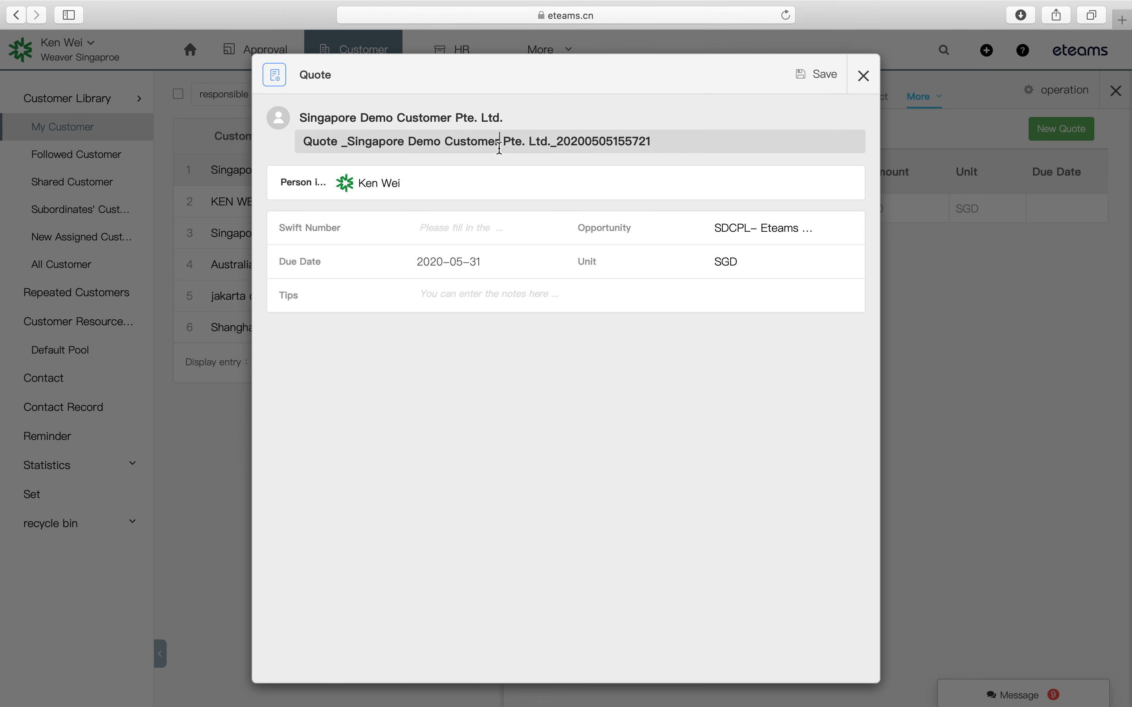
pyautogui.moveTo(551, 141); pyautogui.dragTo(352, 143)
pyautogui.press('BackSpace')
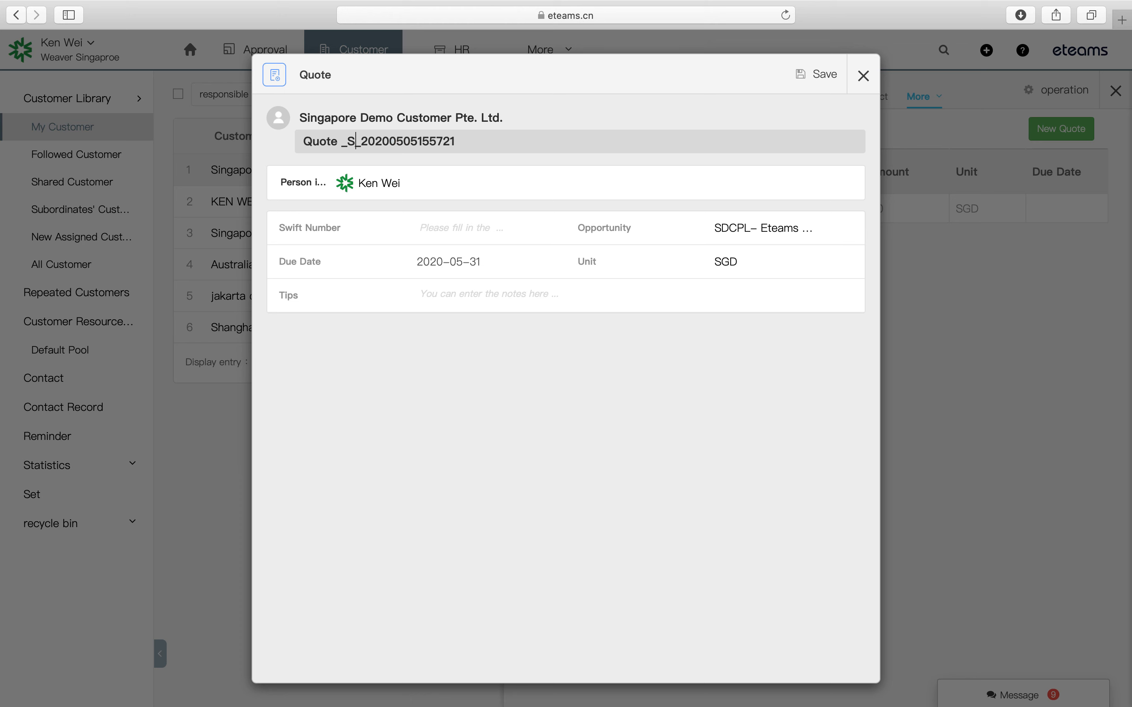
pyautogui.press('capslock')
pyautogui.write('D')
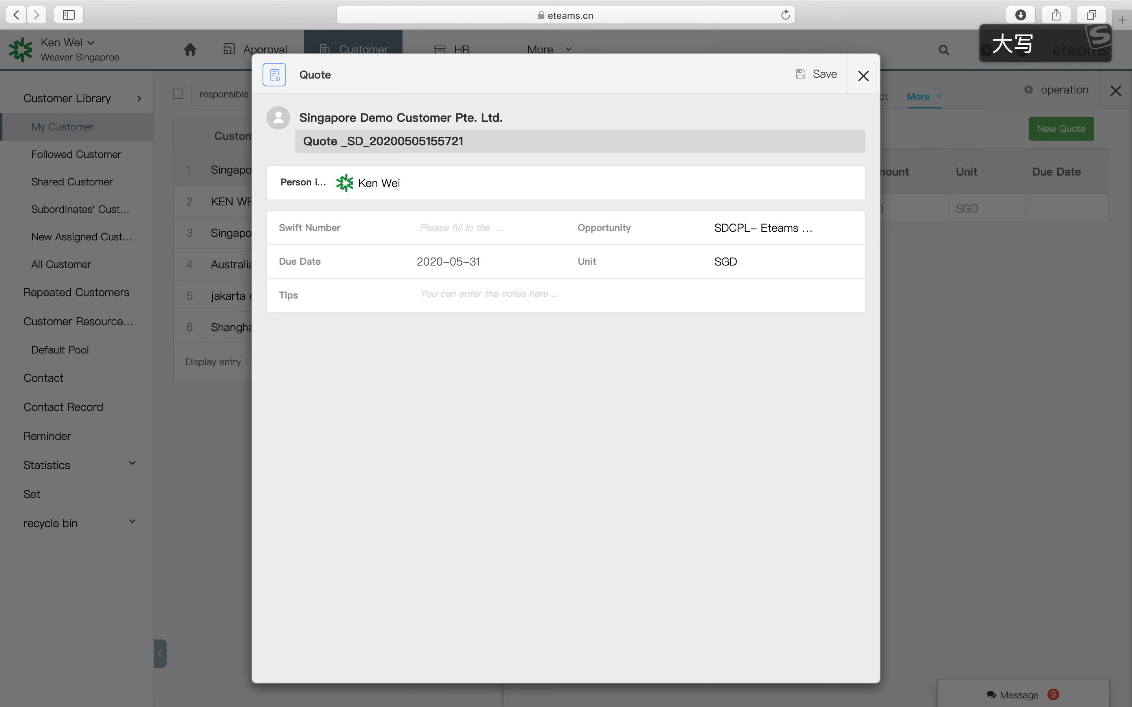
pyautogui.write('CPL')
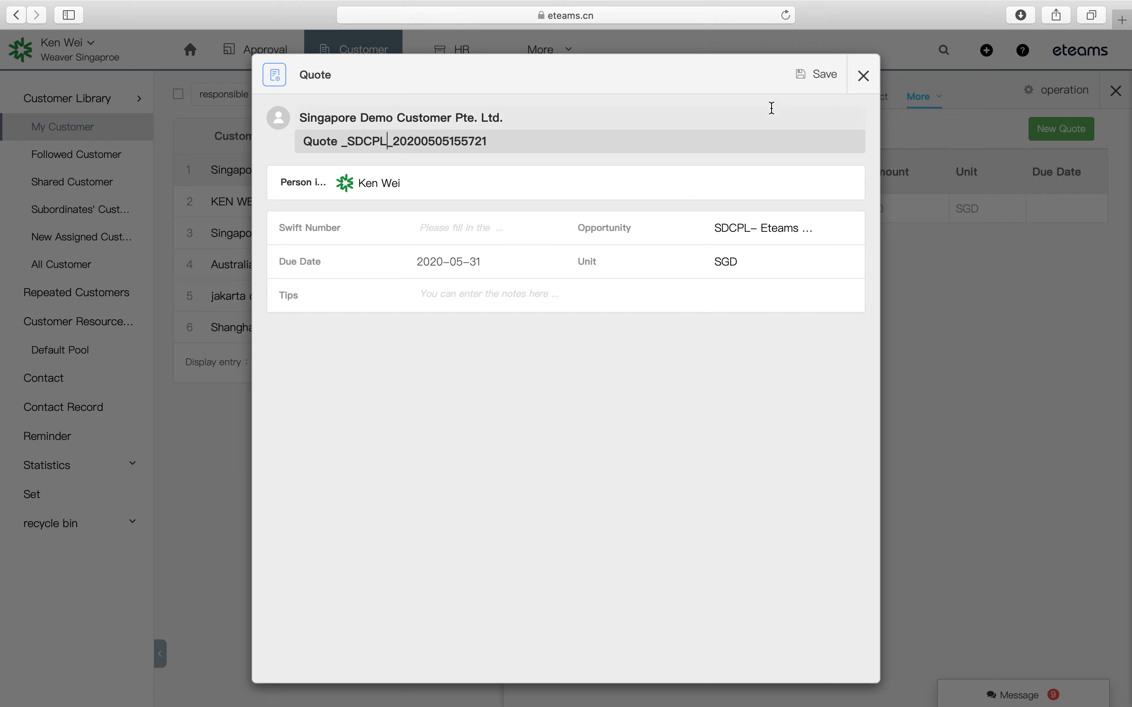
pyautogui.click(808, 89)
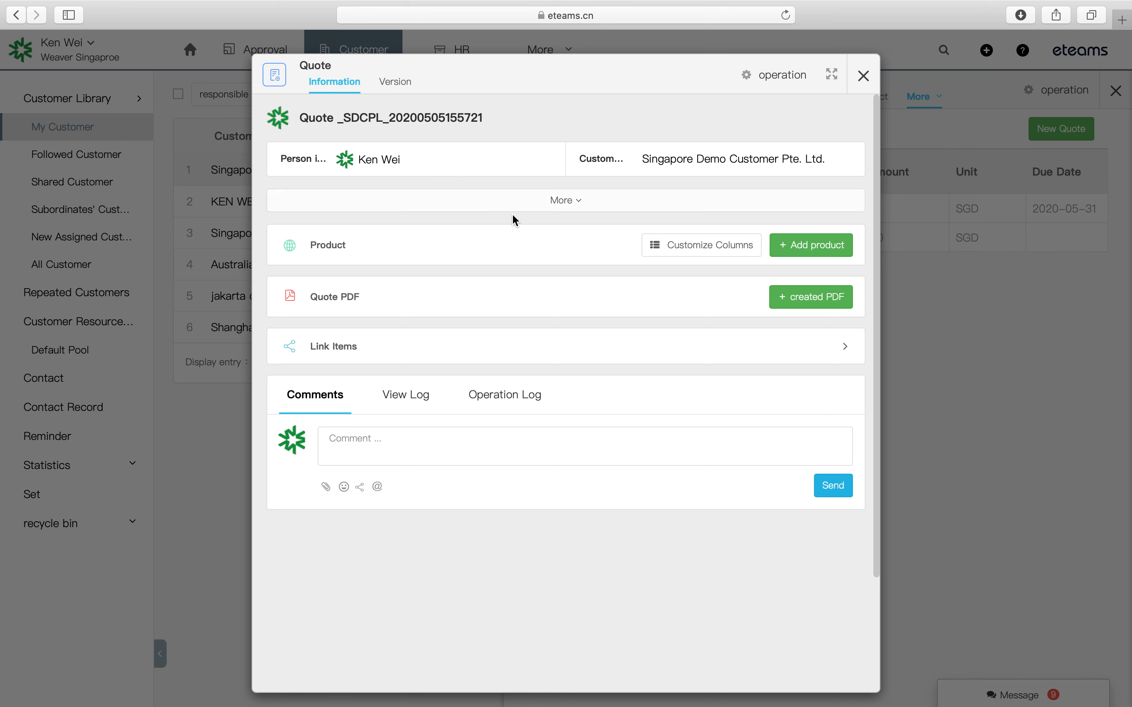
pyautogui.click(551, 206)
pyautogui.click(456, 207)
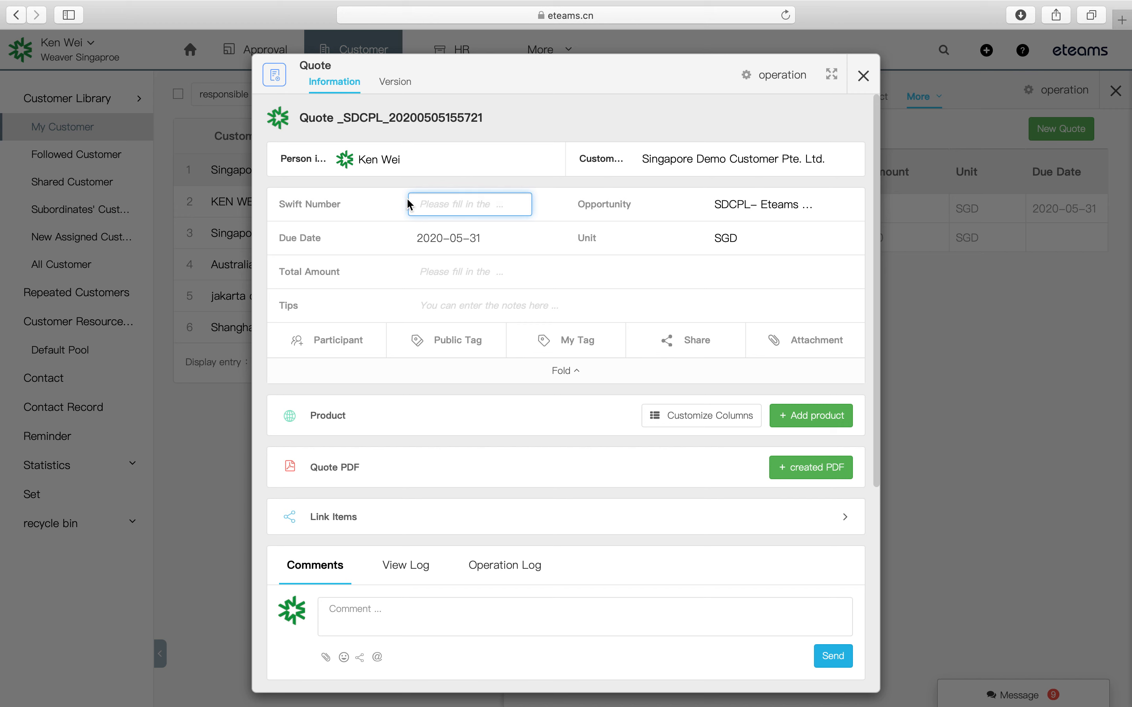
pyautogui.hotkey('ctrl', 'space')
pyautogui.write('wn')
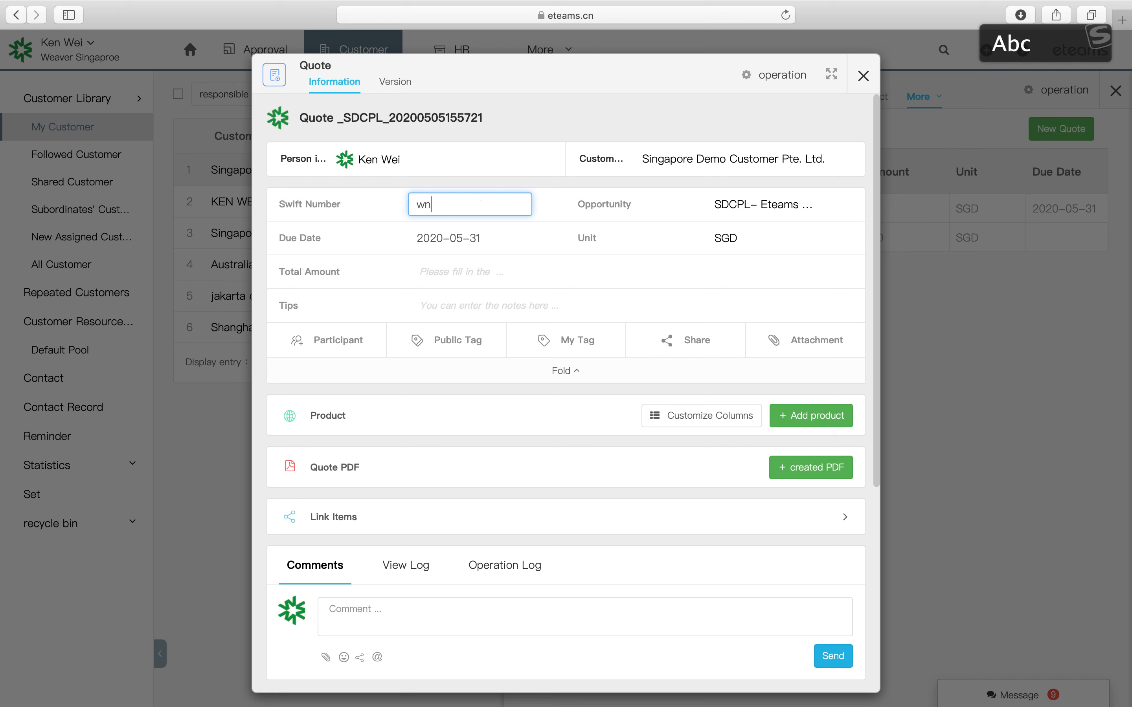
pyautogui.press('BackSpace')
pyautogui.press('BackSpace')
pyautogui.press('capslock')
pyautogui.write('WN20200505001')
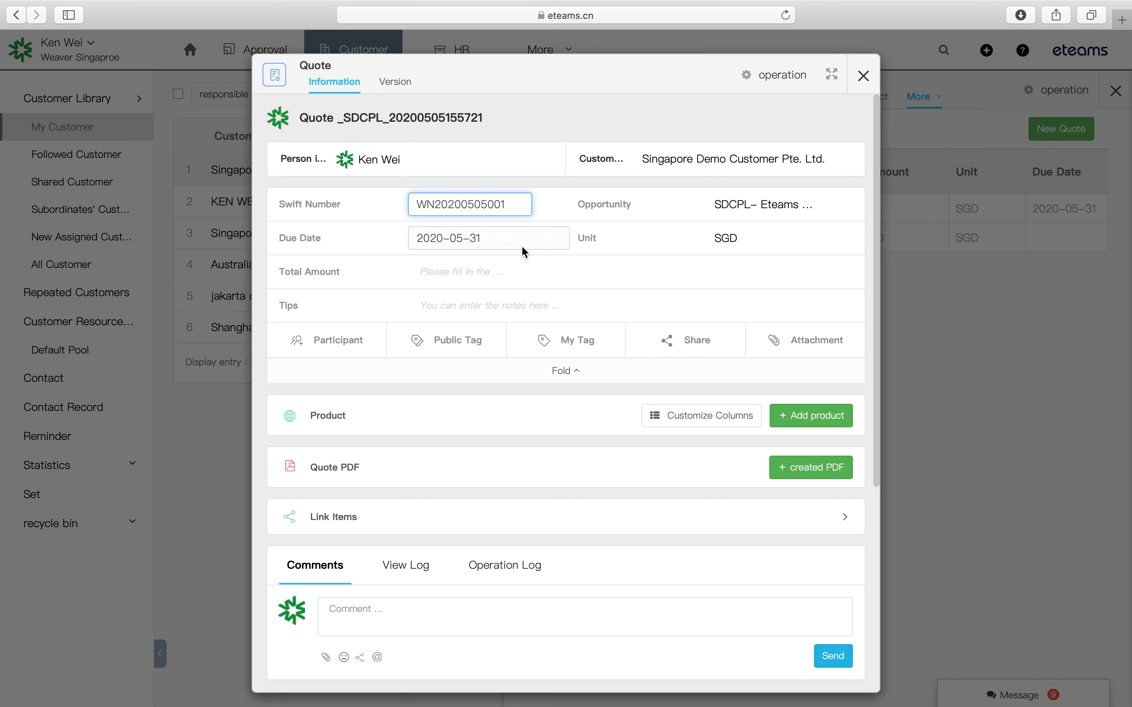
pyautogui.click(485, 273)
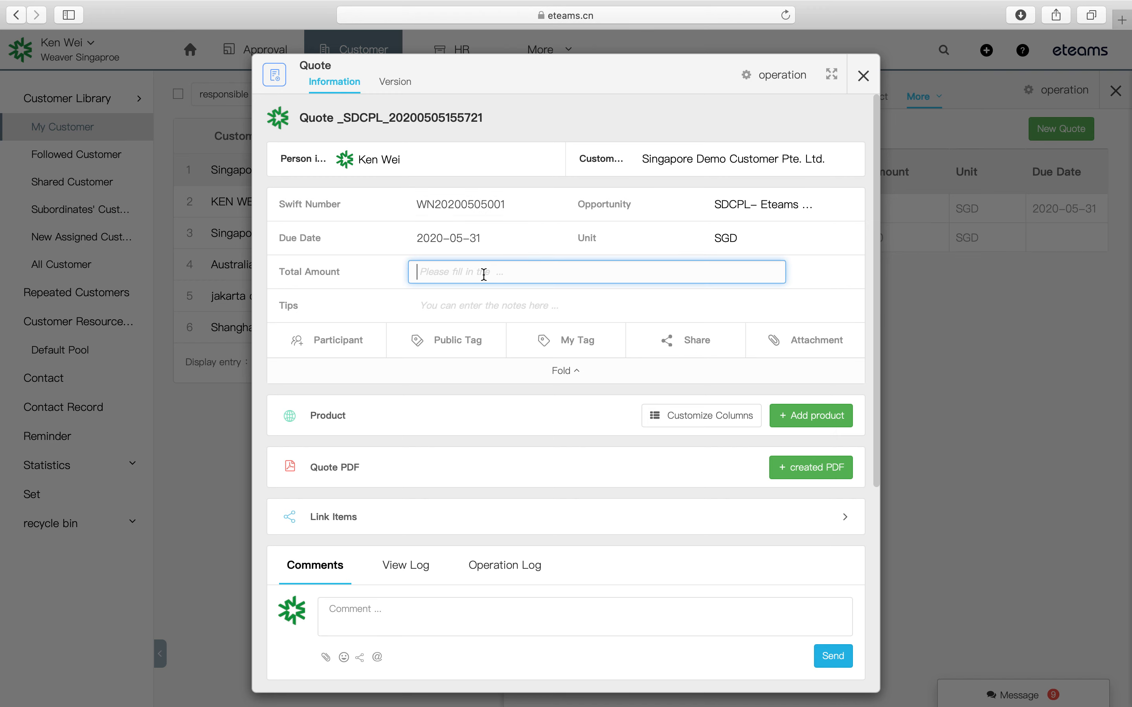
# - Add the products Retail 1, Retail 2 and Retail 3 to the quote
pyautogui.click(806, 425)
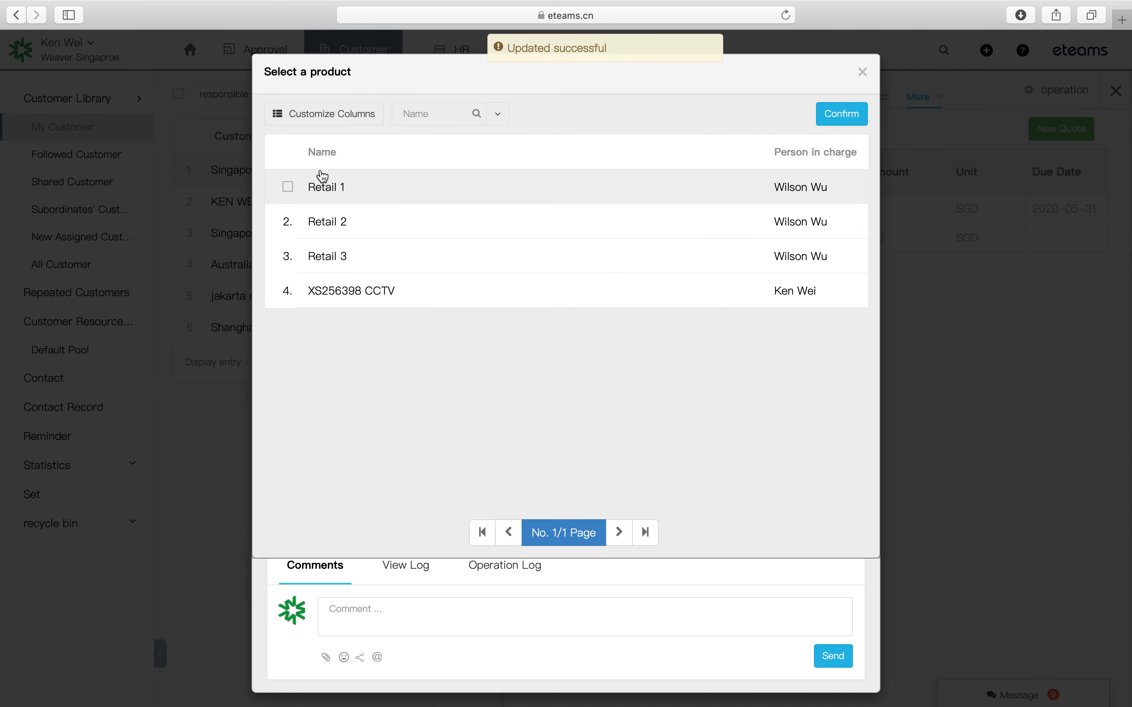
pyautogui.click(287, 187)
pyautogui.click(287, 224)
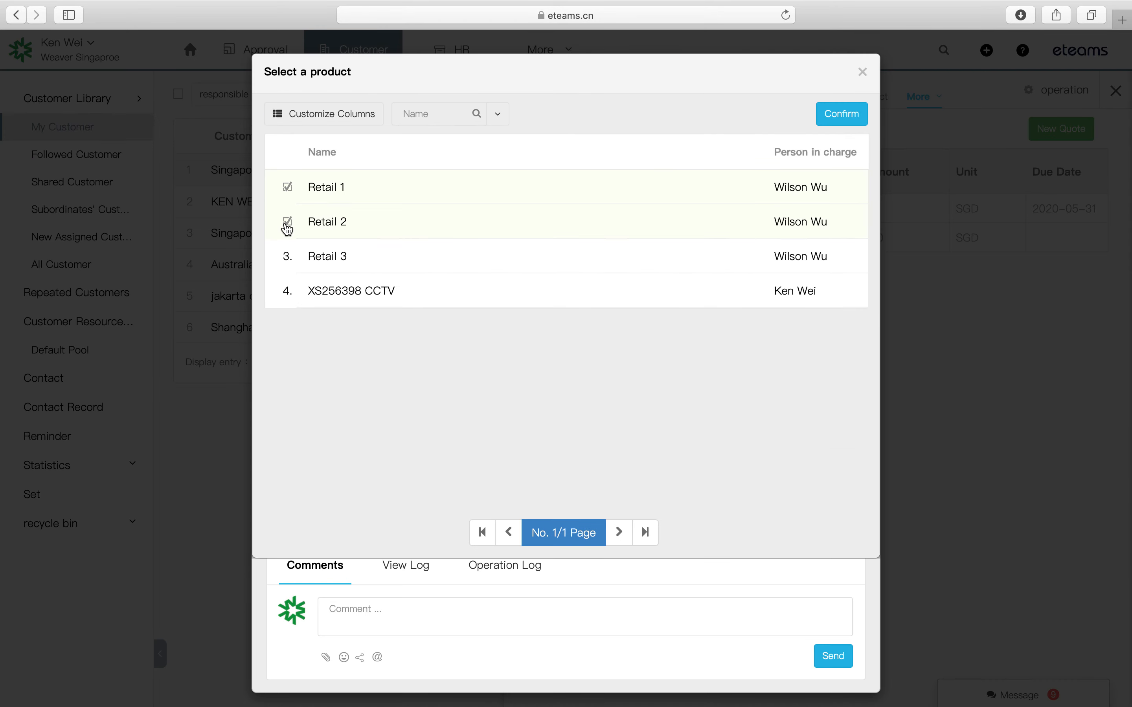
pyautogui.click(287, 255)
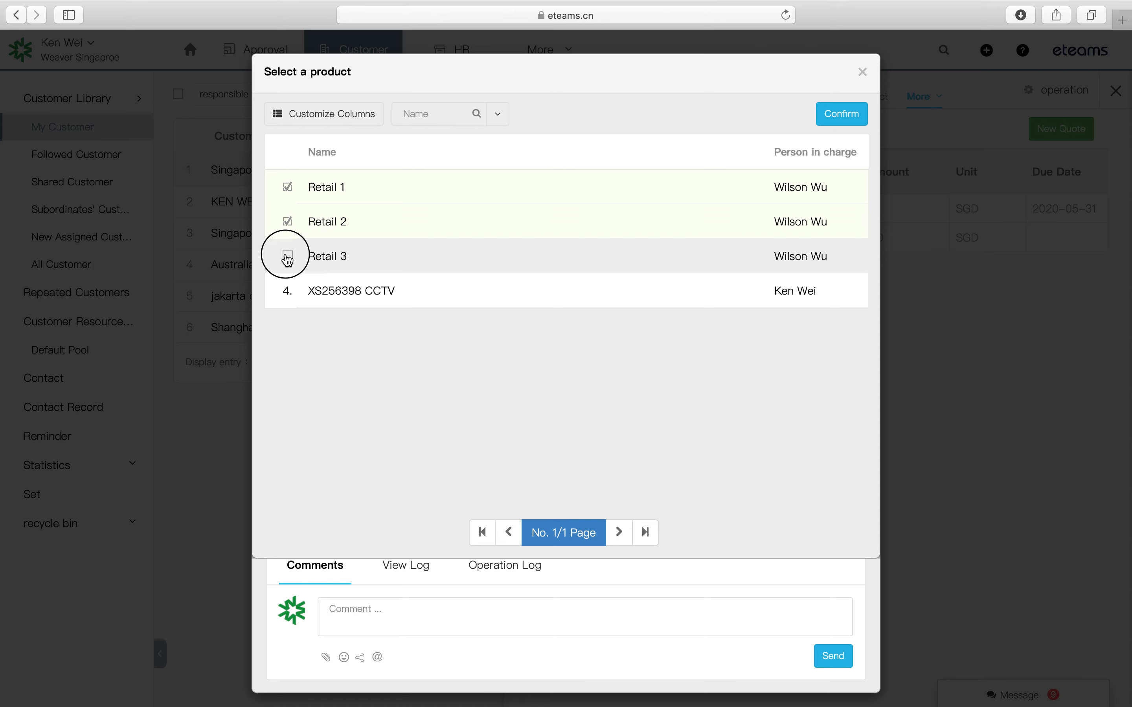
pyautogui.click(826, 125)
# - Set the quantities to 40 for Retail 1, 5 for Retail 2 and 10 for Retail 3, and confirm the product prices
pyautogui.click(666, 198)
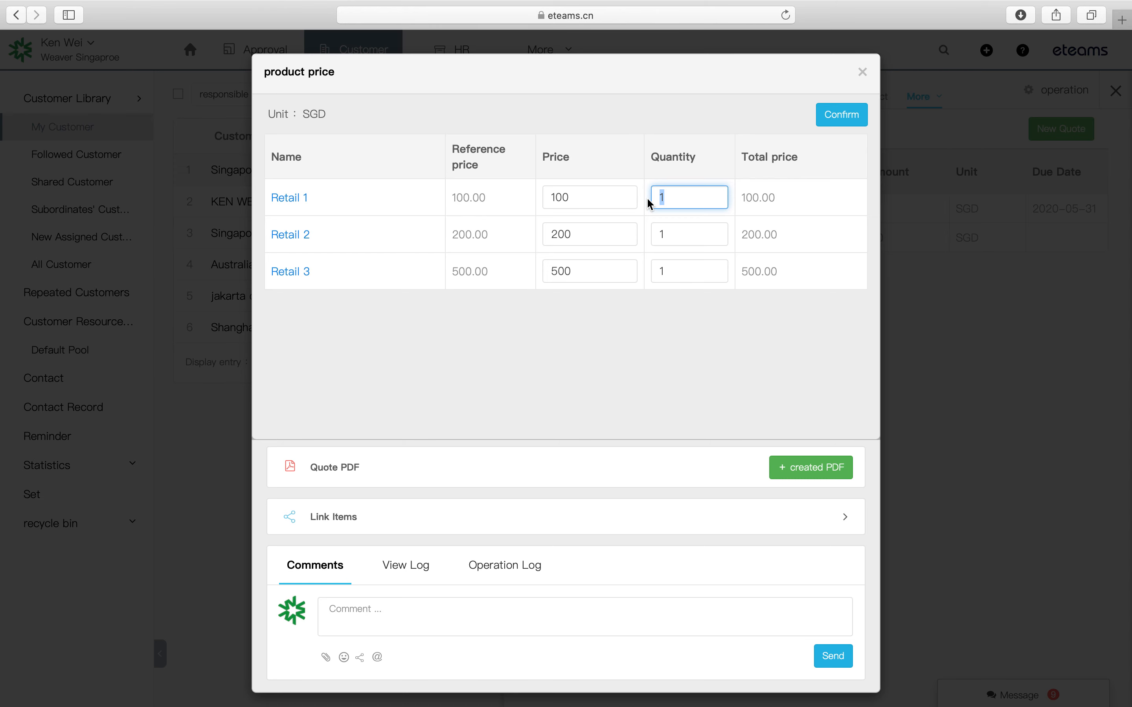
pyautogui.write('40')
pyautogui.click(687, 239)
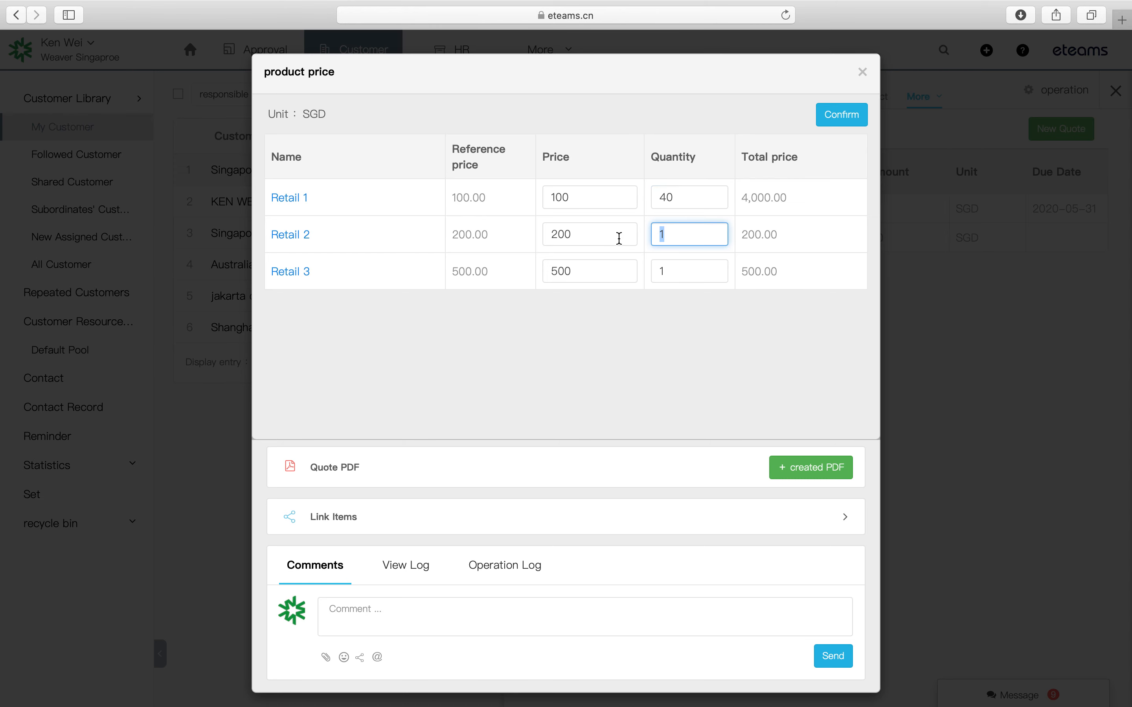
pyautogui.write('5')
pyautogui.click(660, 272)
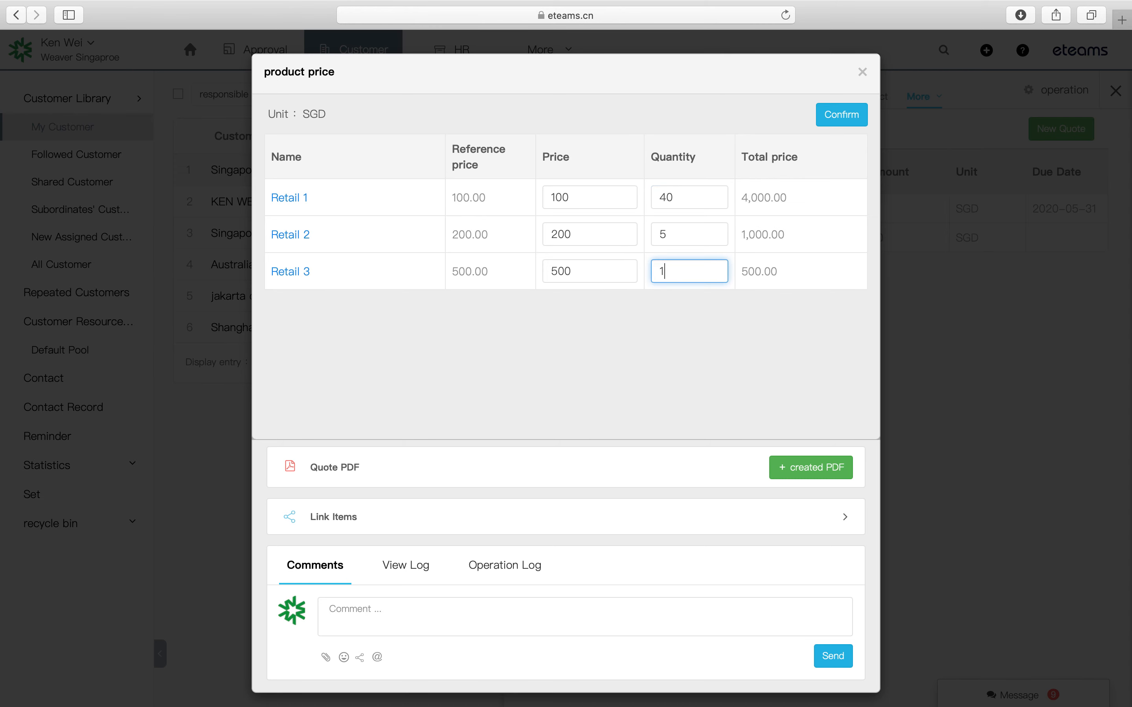
pyautogui.click(615, 348)
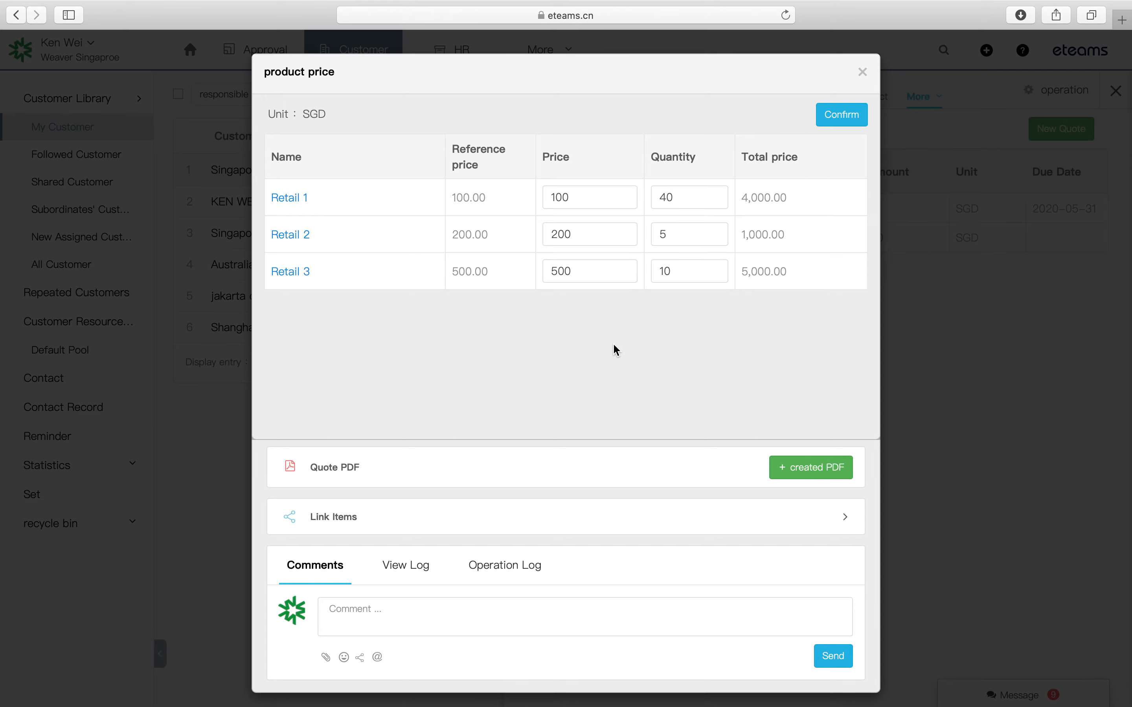
pyautogui.click(841, 115)
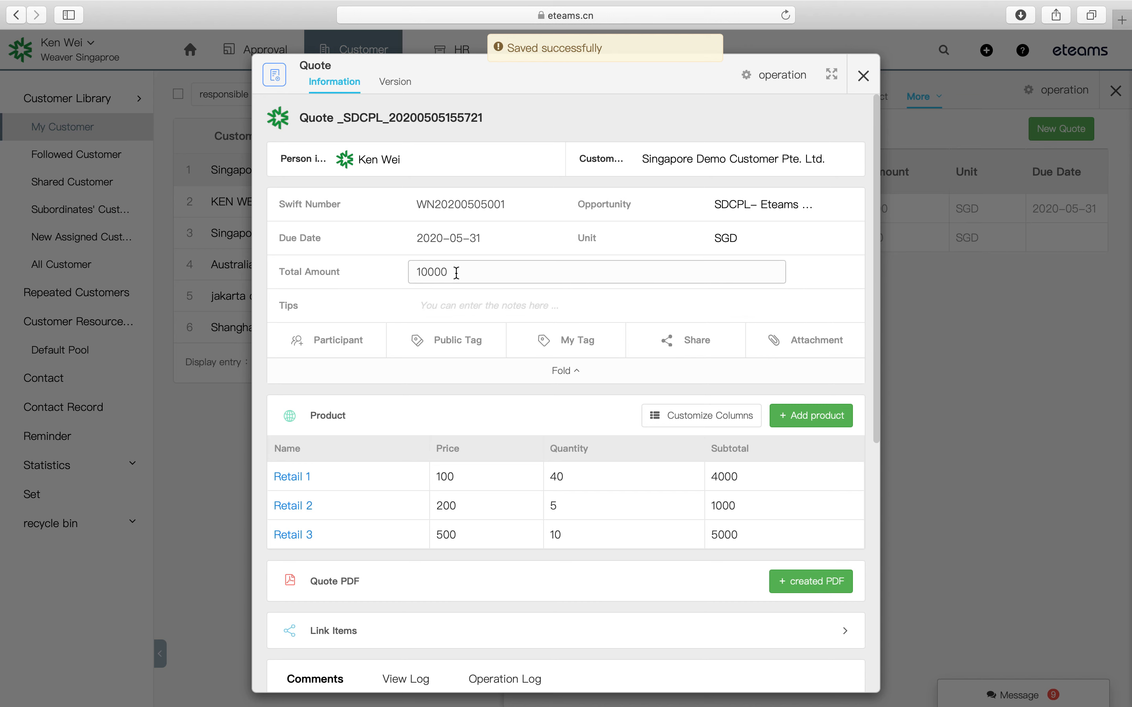
# - Review the quote's total amount and product lines, and generate a quote PDF
pyautogui.scroll(-3, 493, 321)
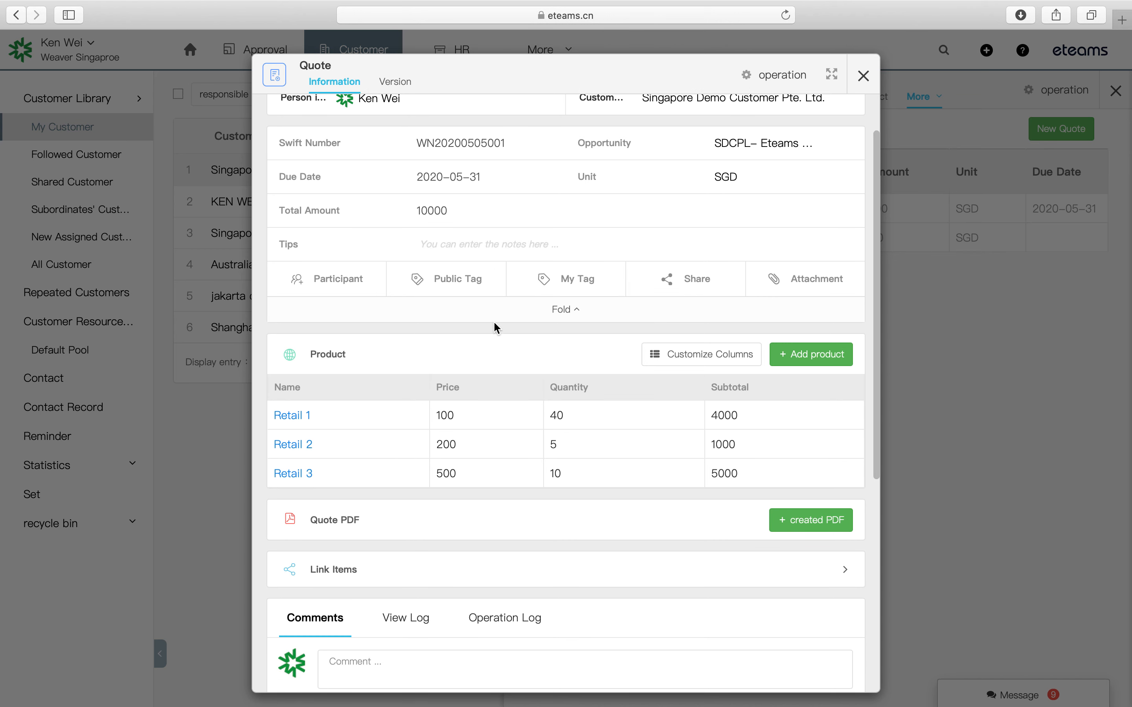
pyautogui.scroll(-5, 593, 391)
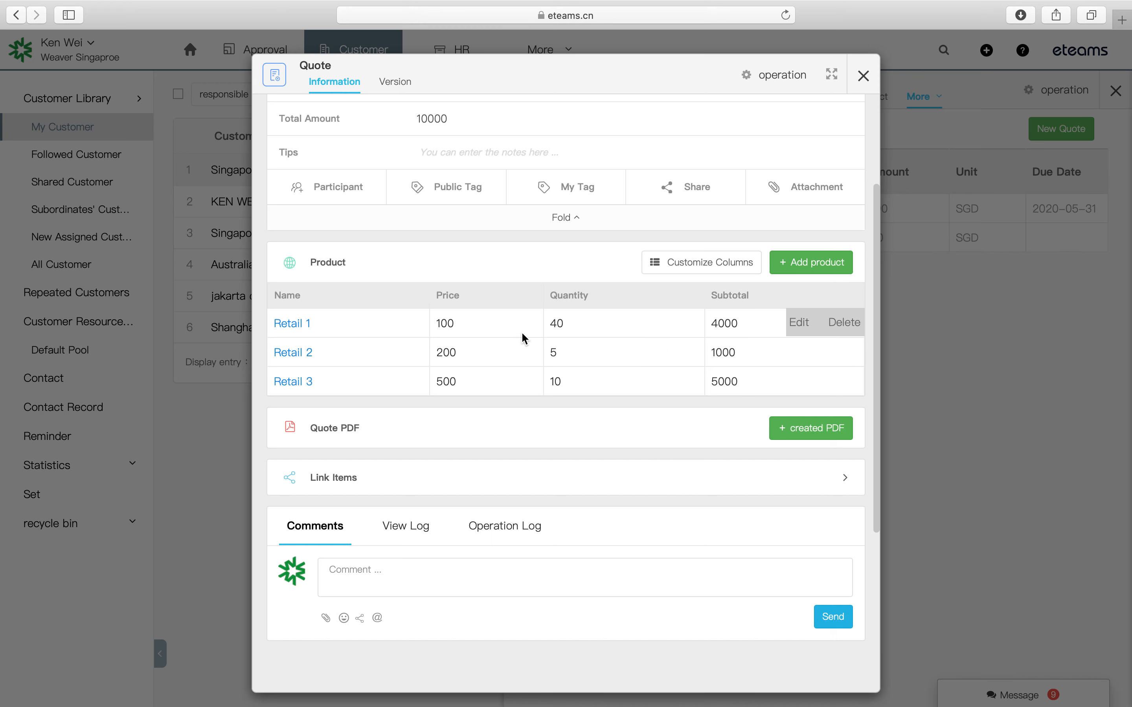
pyautogui.scroll(10, 548, 358)
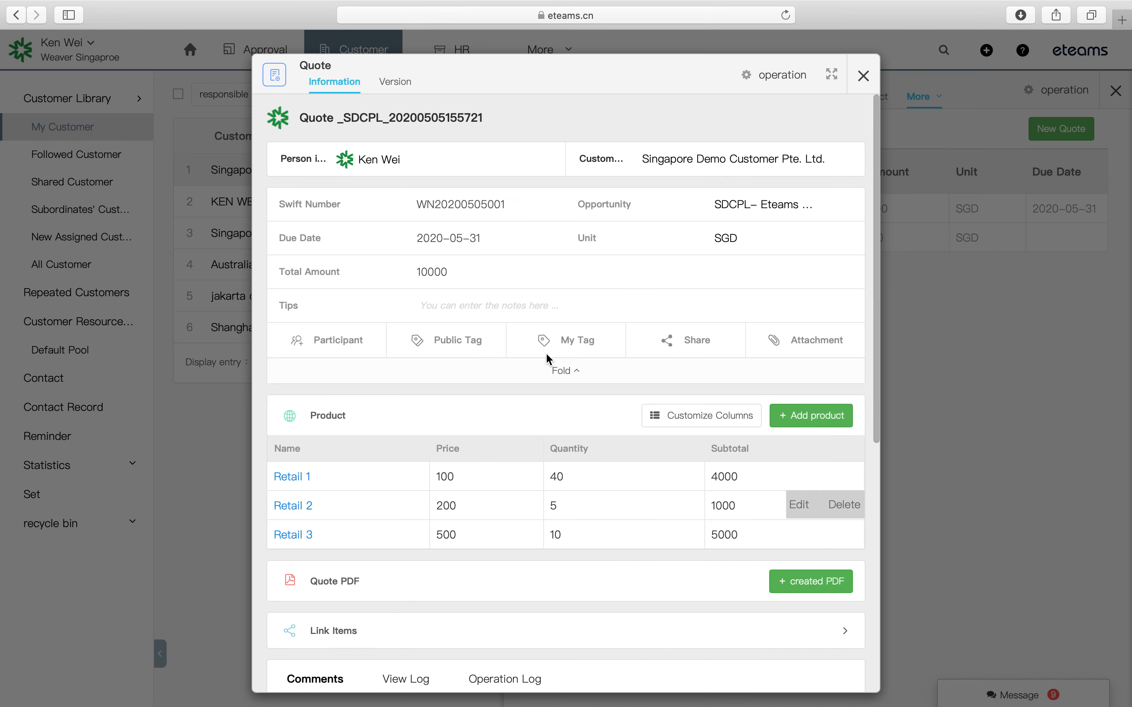
pyautogui.scroll(-12, 548, 358)
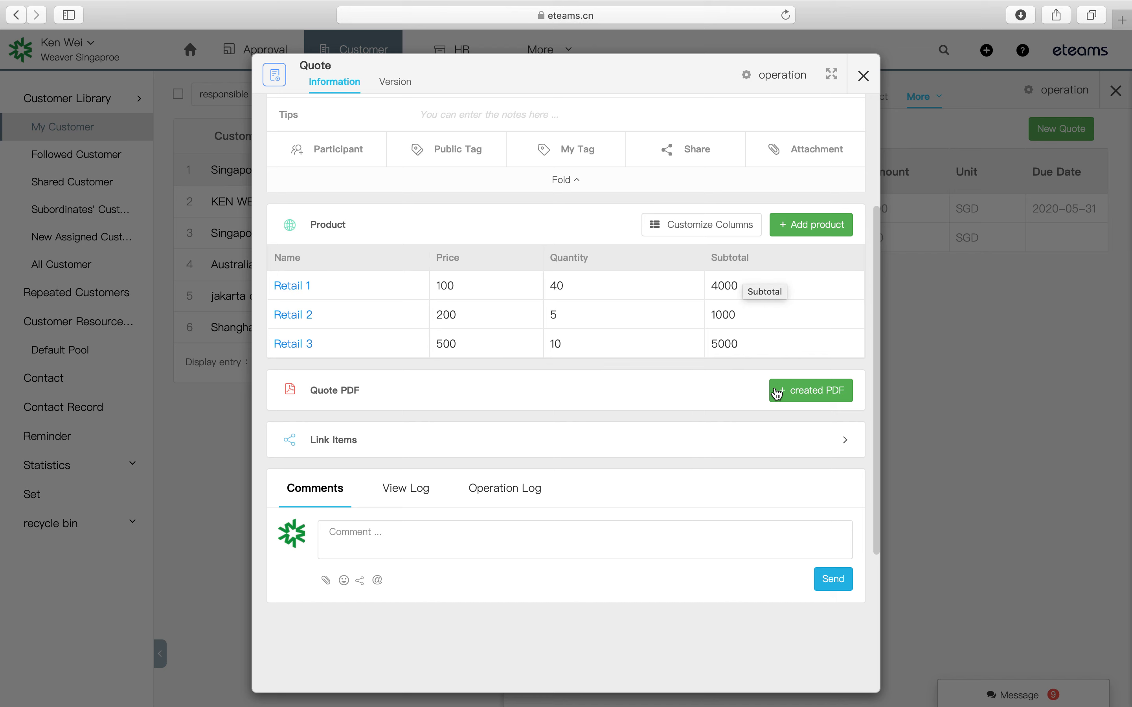
pyautogui.click(797, 397)
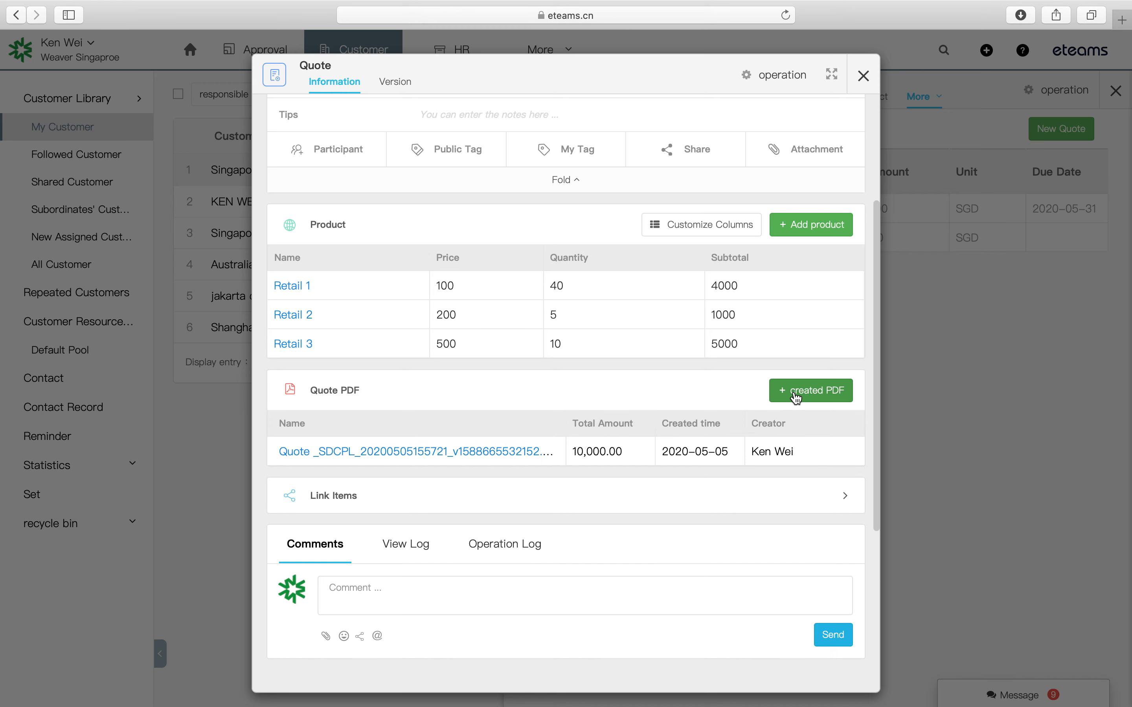
# - View the generated quote PDF to check its details and product table, and return to the quote record
pyautogui.click(480, 454)
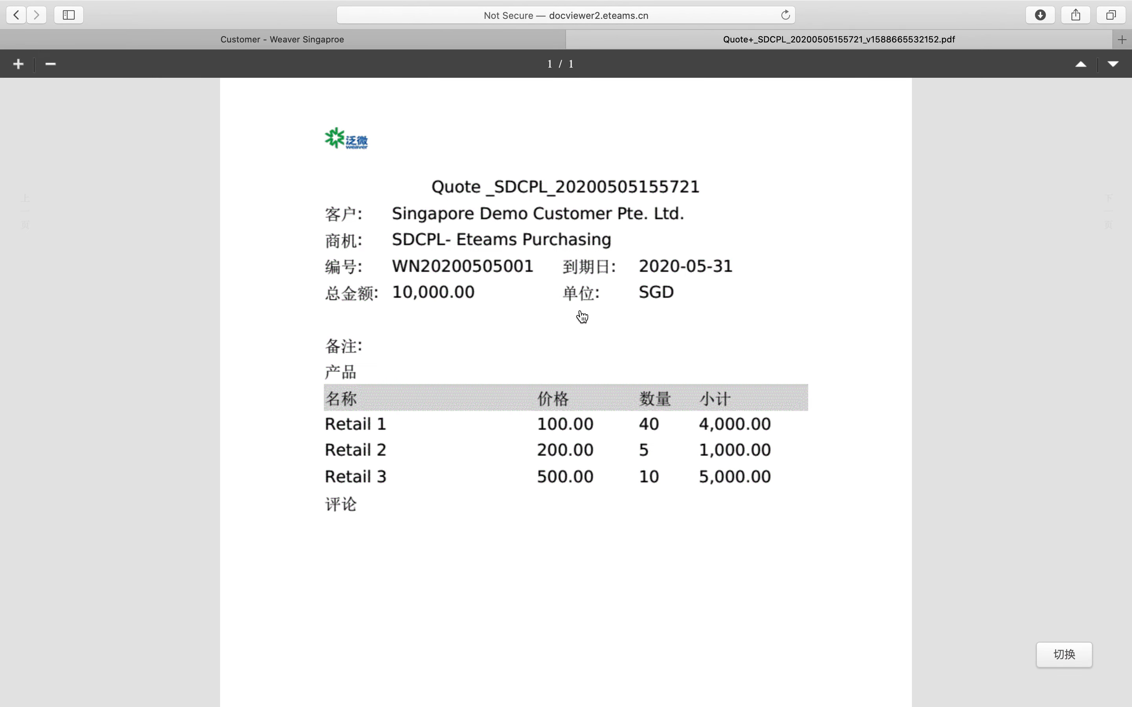
pyautogui.scroll(-10, 584, 384)
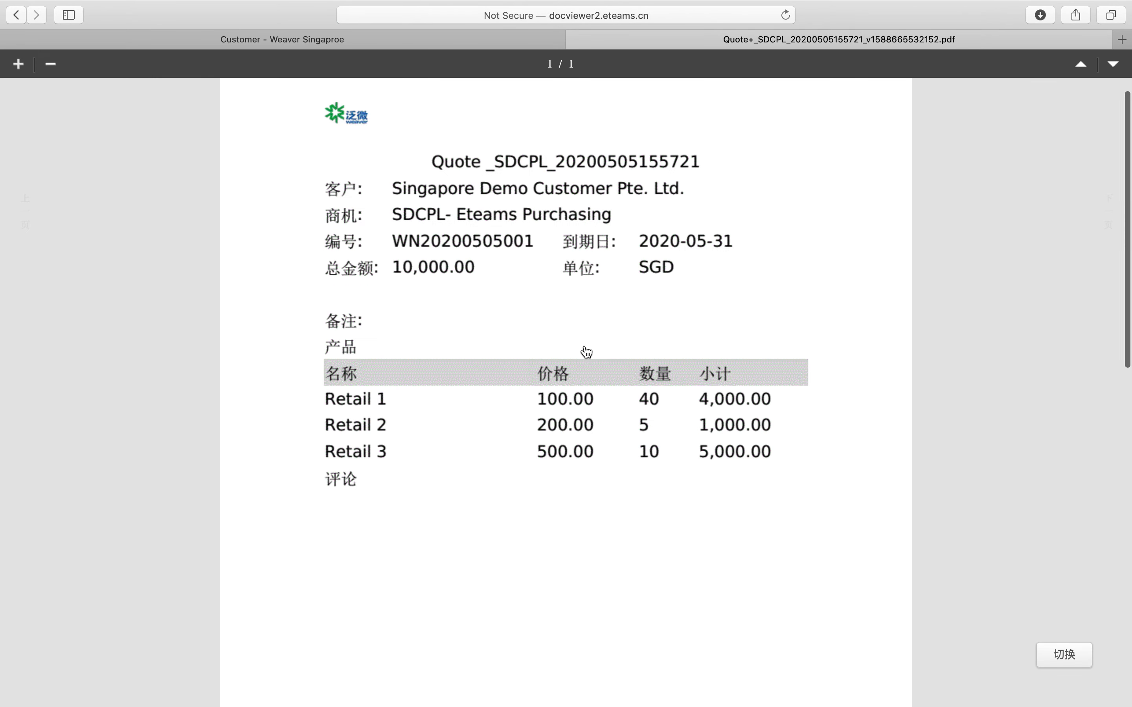
pyautogui.scroll(10, 587, 352)
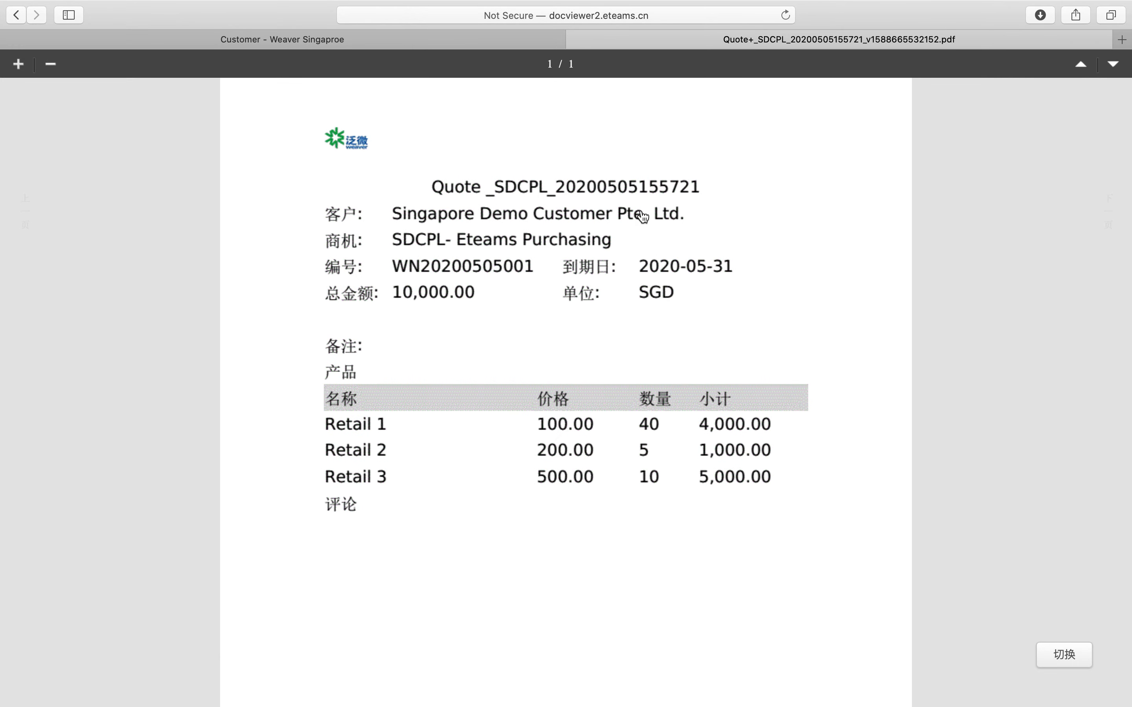
pyautogui.click(576, 39)
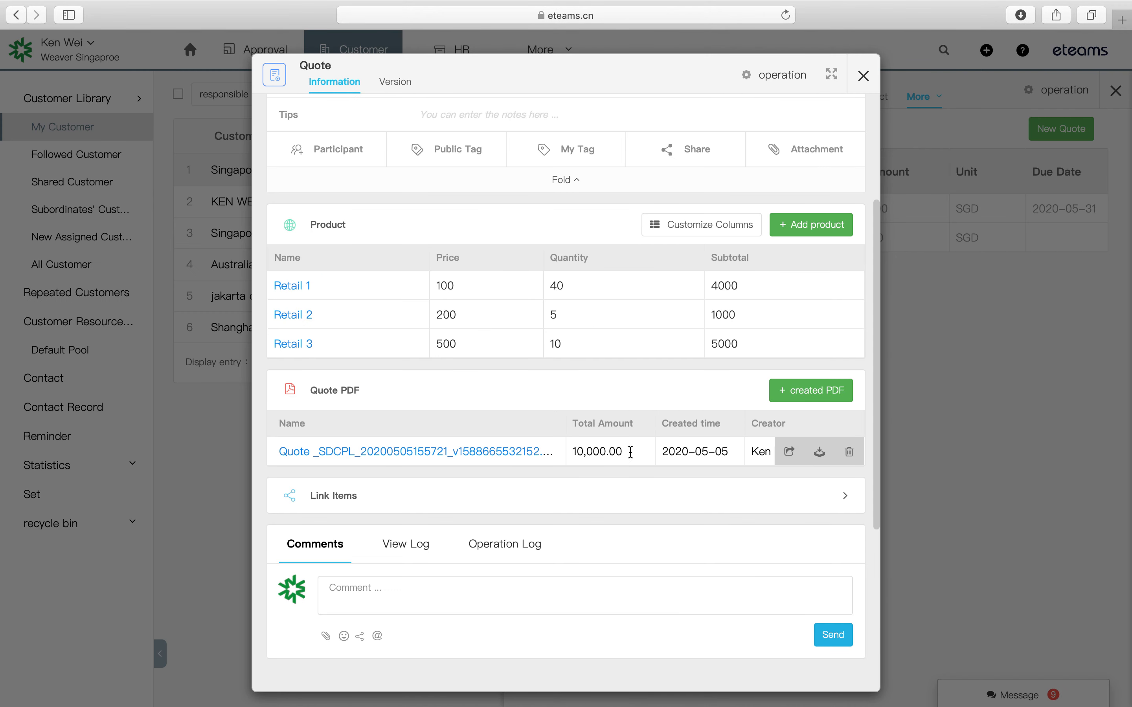
# - Download the quote PDF and open the downloaded file in Preview to examine its contents
pyautogui.click(819, 453)
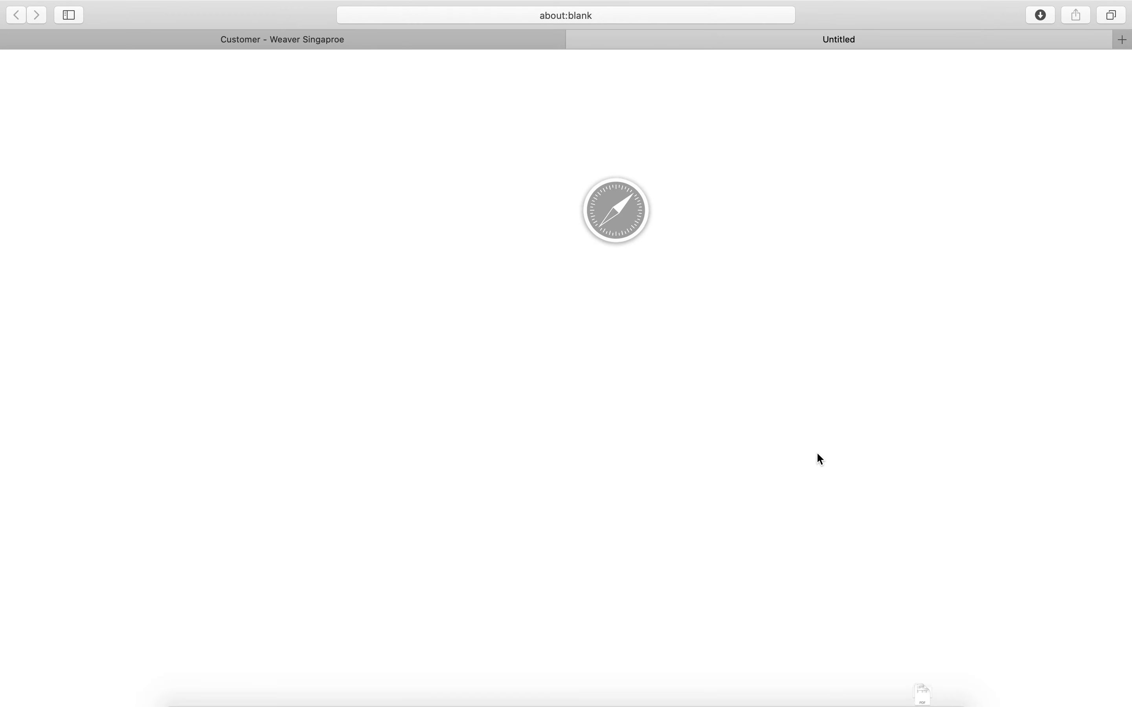
pyautogui.click(1041, 15)
pyautogui.click(956, 76)
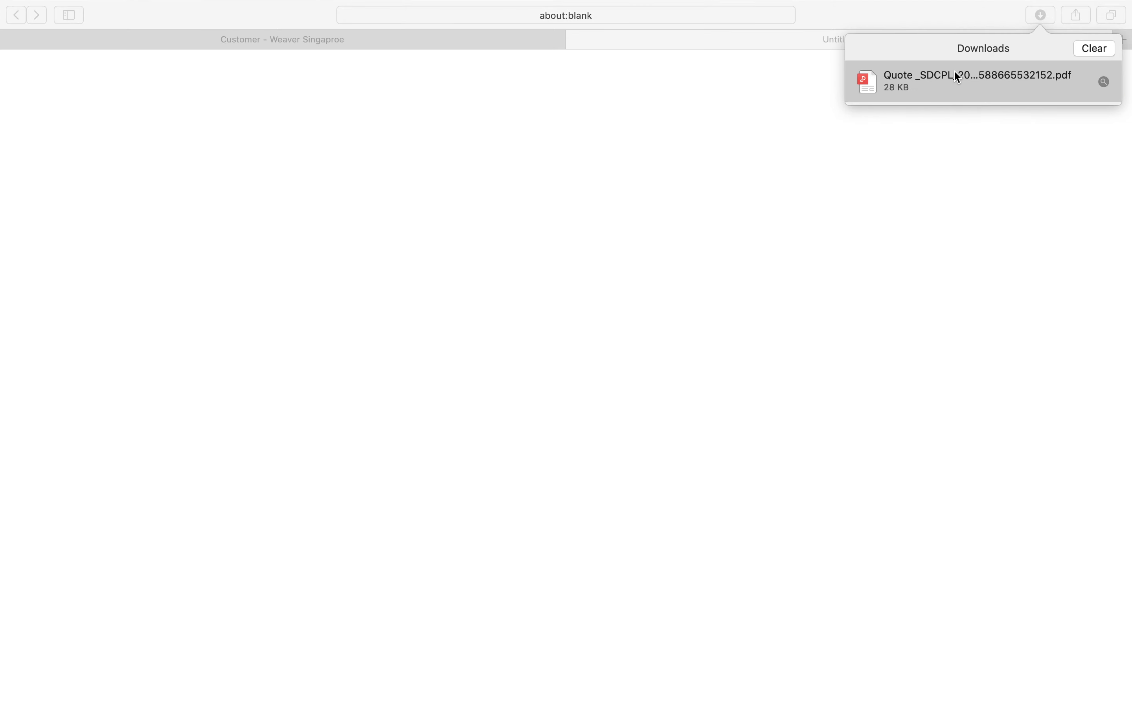
pyautogui.doubleClick(957, 76)
pyautogui.scroll(-4, 525, 332)
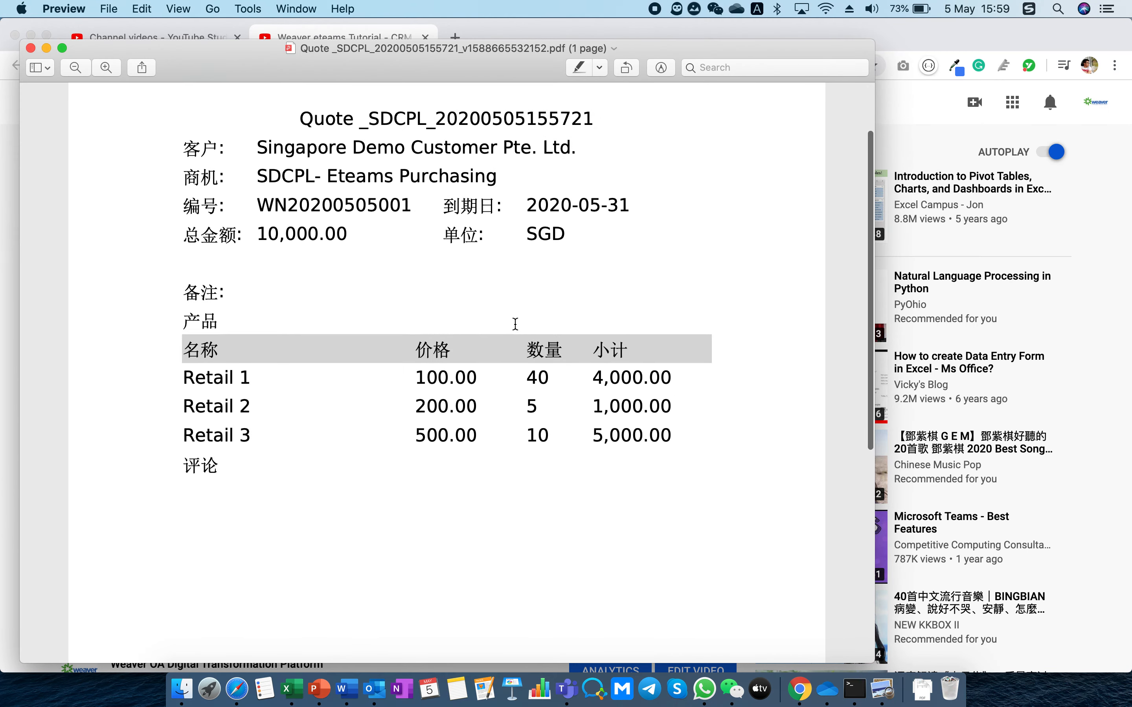
# - Close the downloaded PDF and the blank browser tab, and return to the quote record
pyautogui.press('super+w')
pyautogui.click(536, 247)
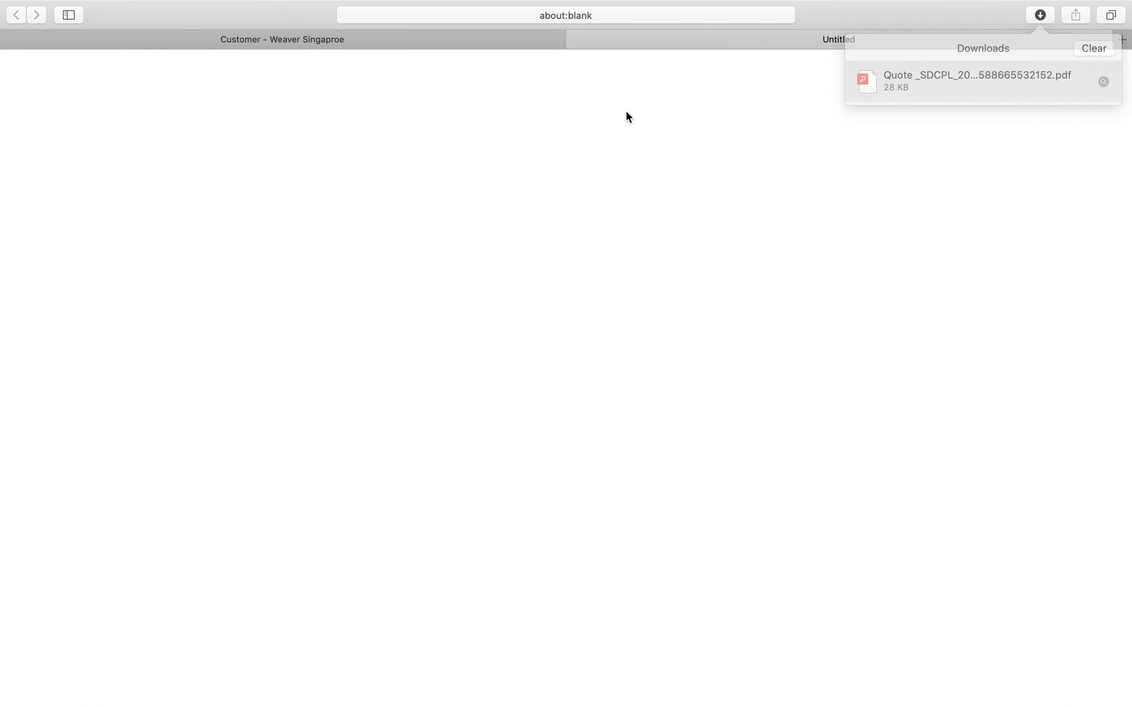
pyautogui.click(575, 40)
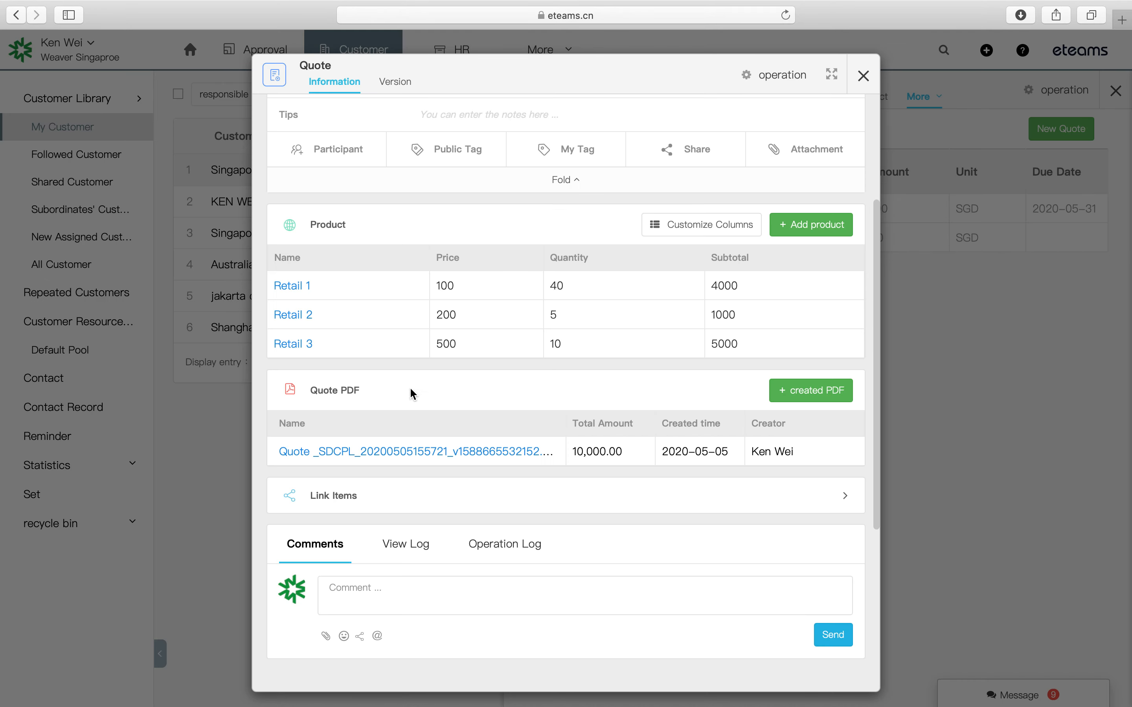
# - Check the quote's version information and return to its main details
pyautogui.scroll(5, 450, 355)
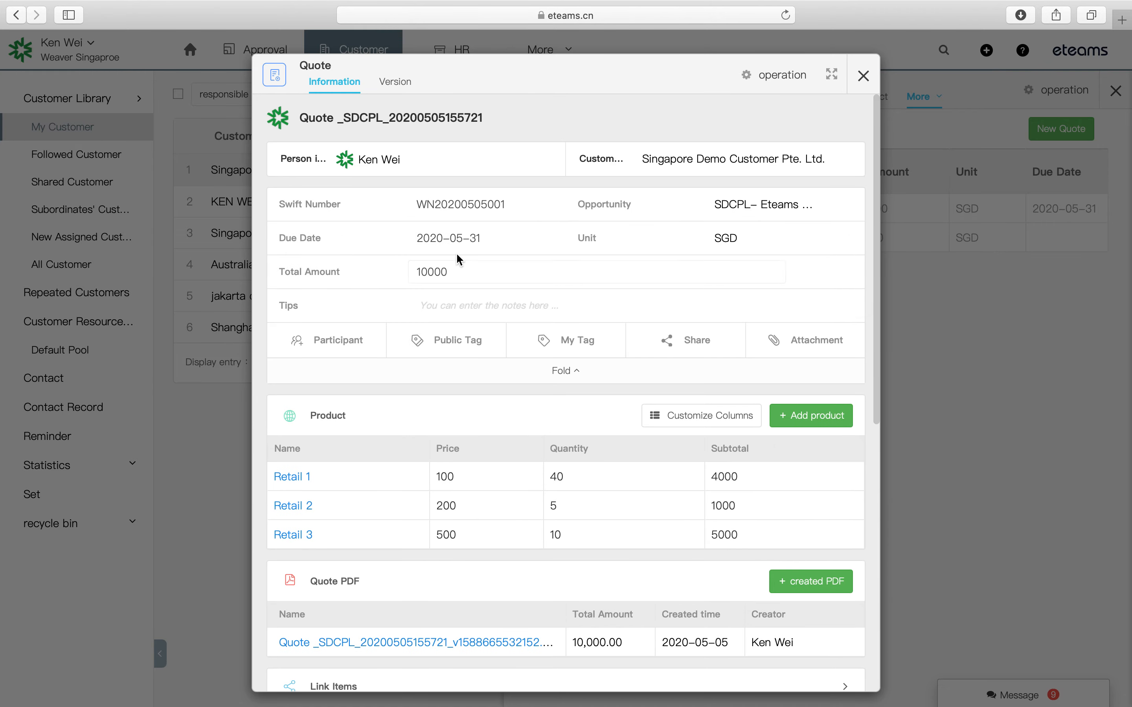
pyautogui.click(400, 87)
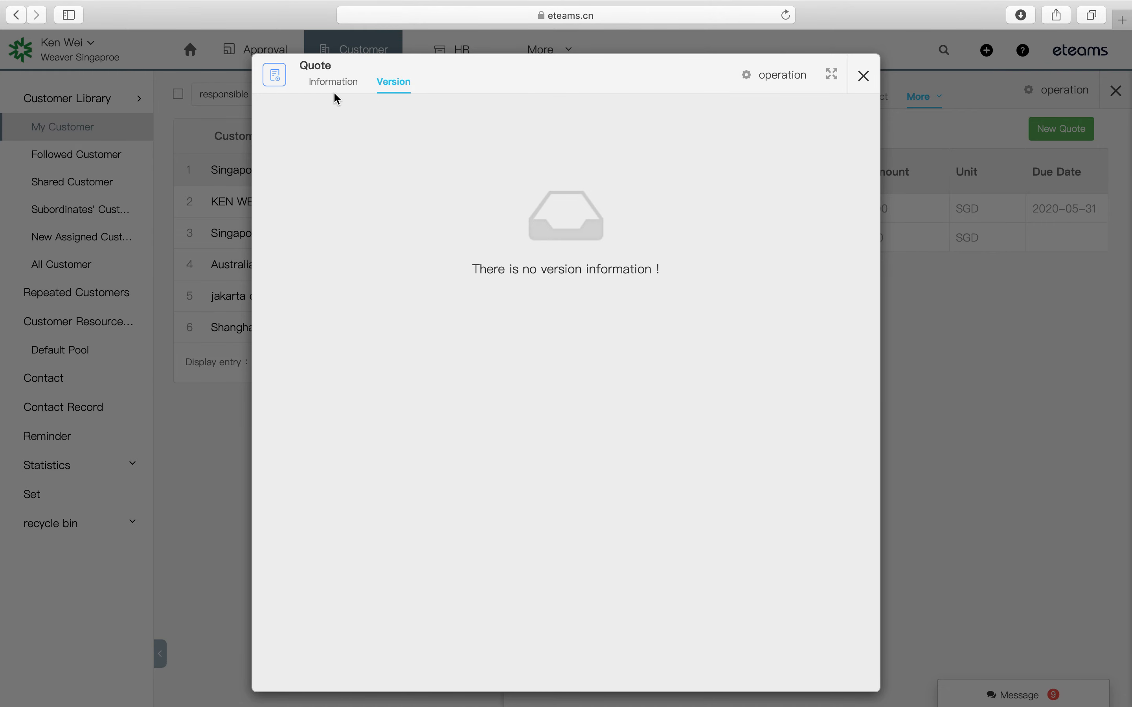
pyautogui.click(333, 88)
pyautogui.click(393, 83)
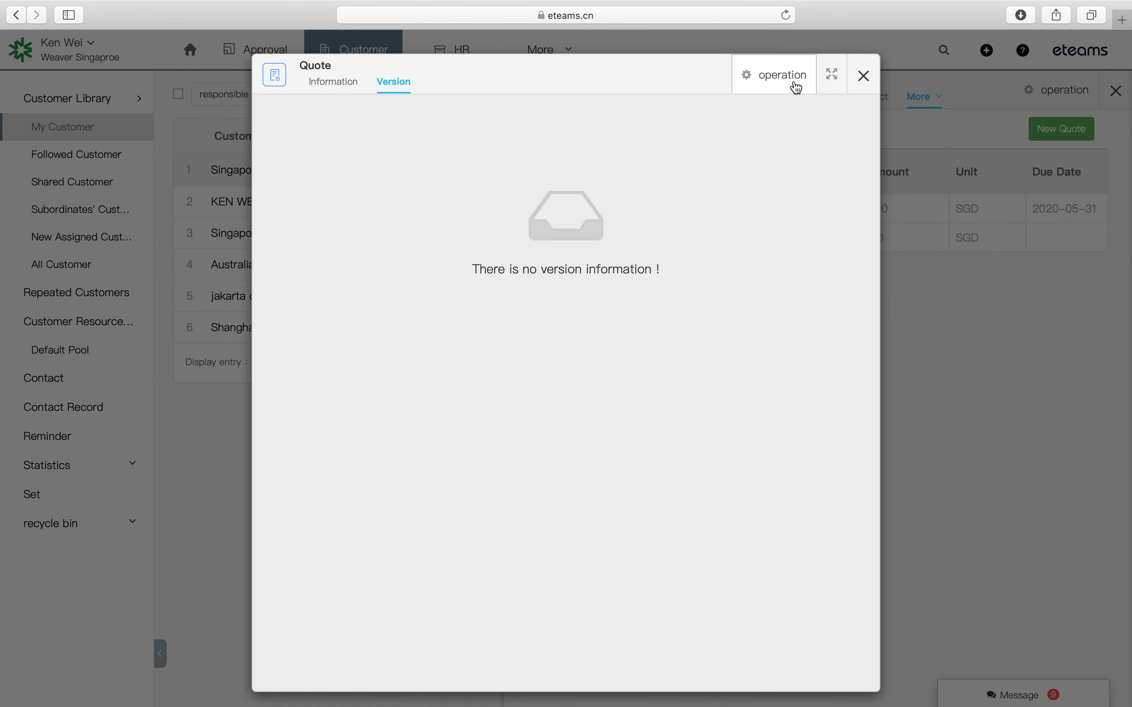
pyautogui.click(334, 88)
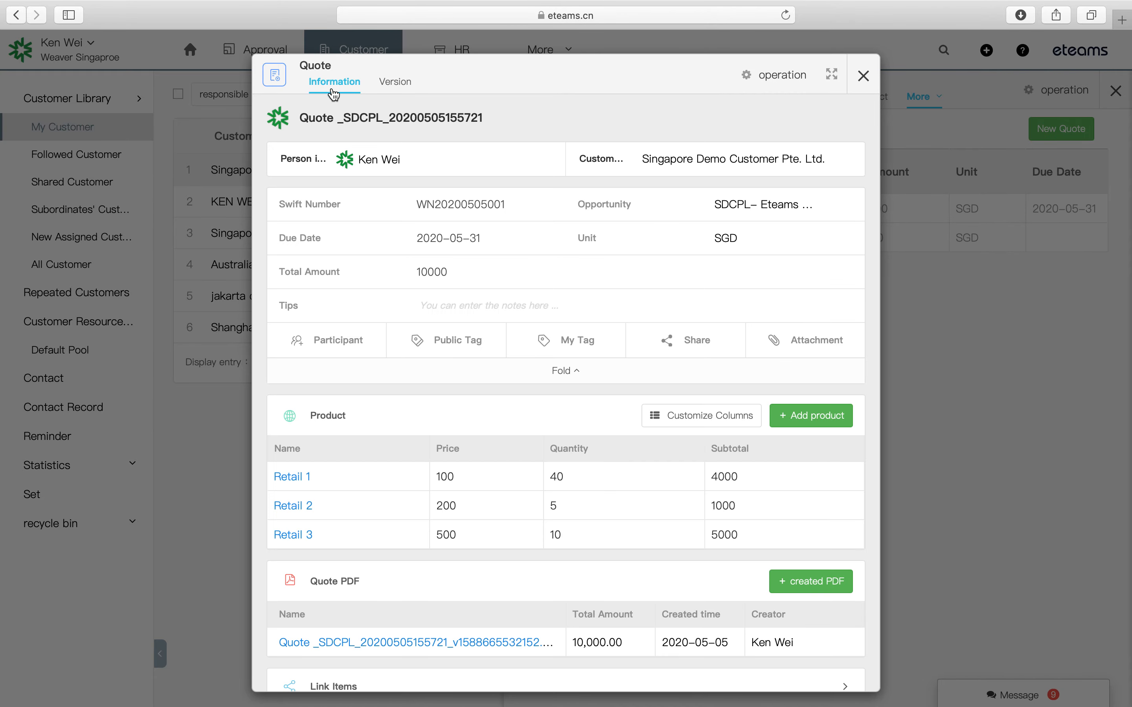
# - Add the product XS256398 CCTV to the quote at a price of 4000 and confirm it
pyautogui.click(812, 416)
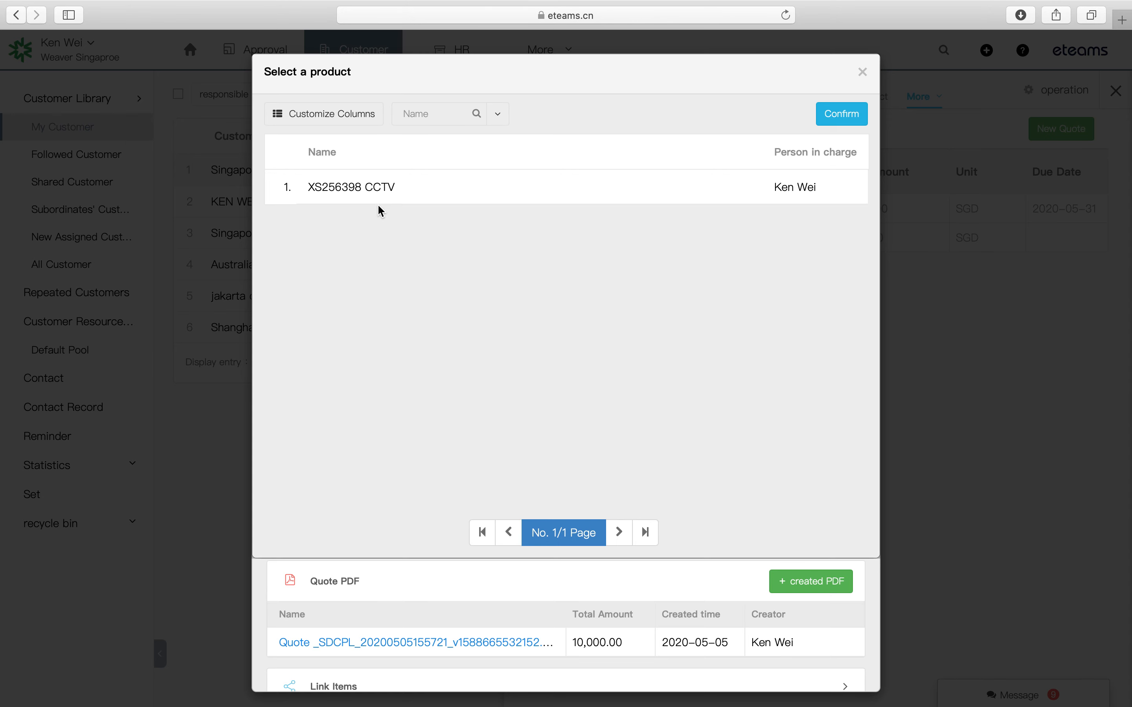
pyautogui.click(366, 191)
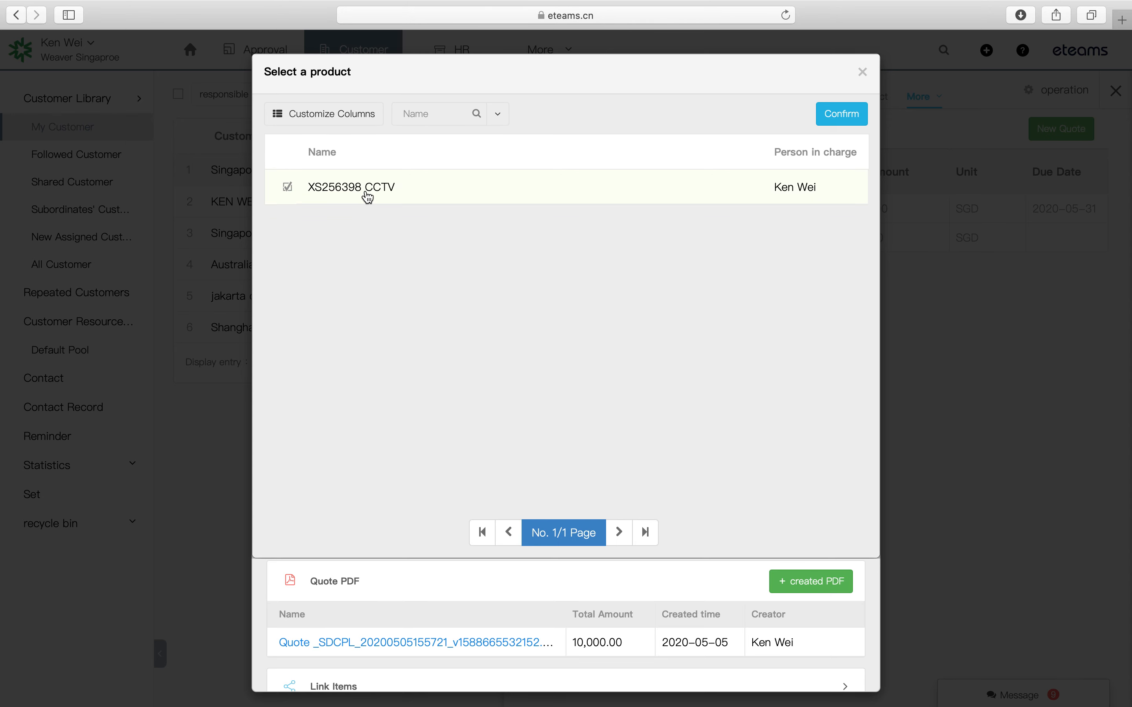
pyautogui.click(844, 118)
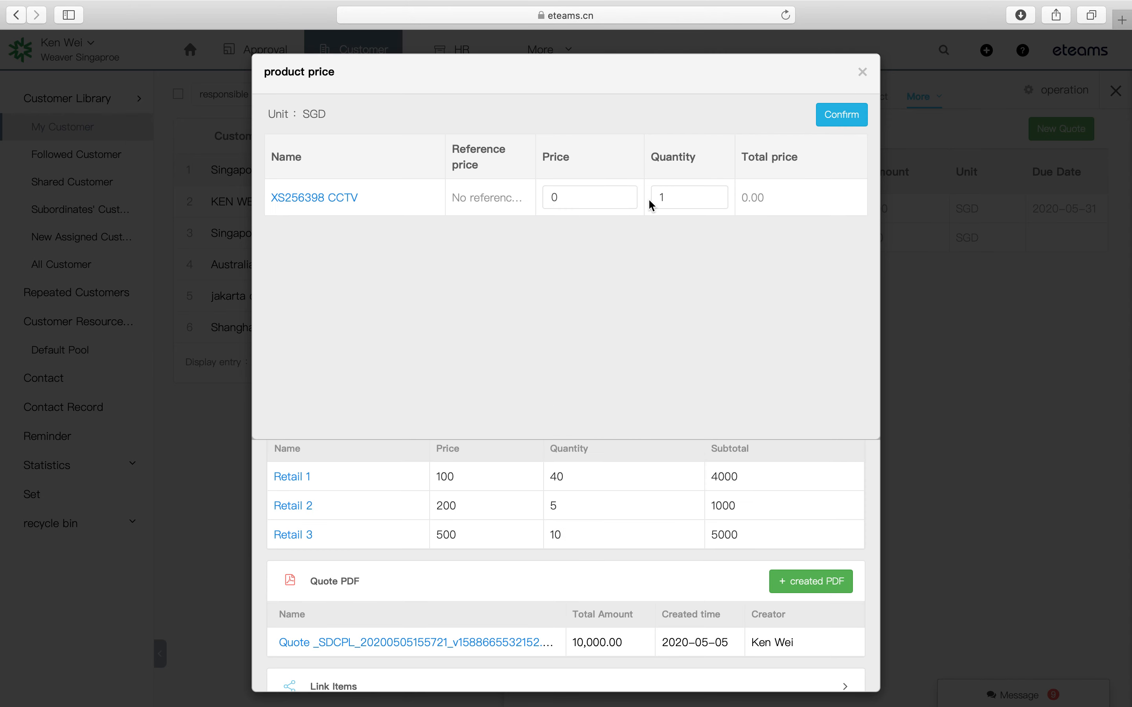
pyautogui.moveTo(582, 198); pyautogui.dragTo(497, 197)
pyautogui.write('400')
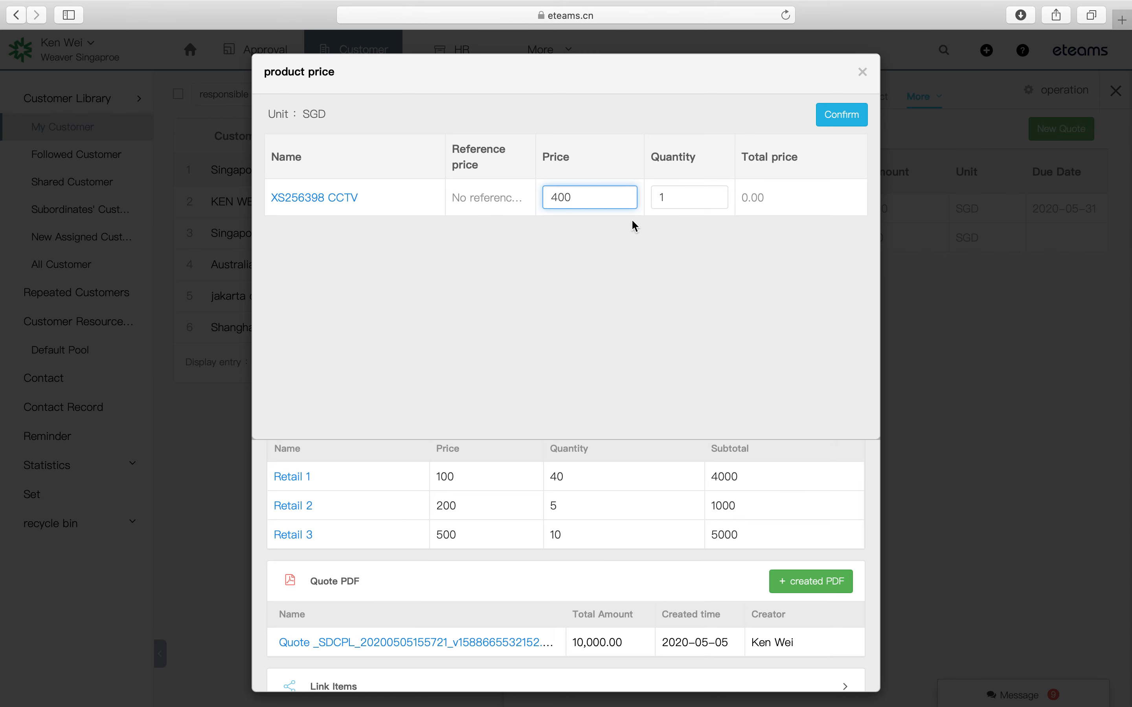
pyautogui.write('0')
pyautogui.click(843, 113)
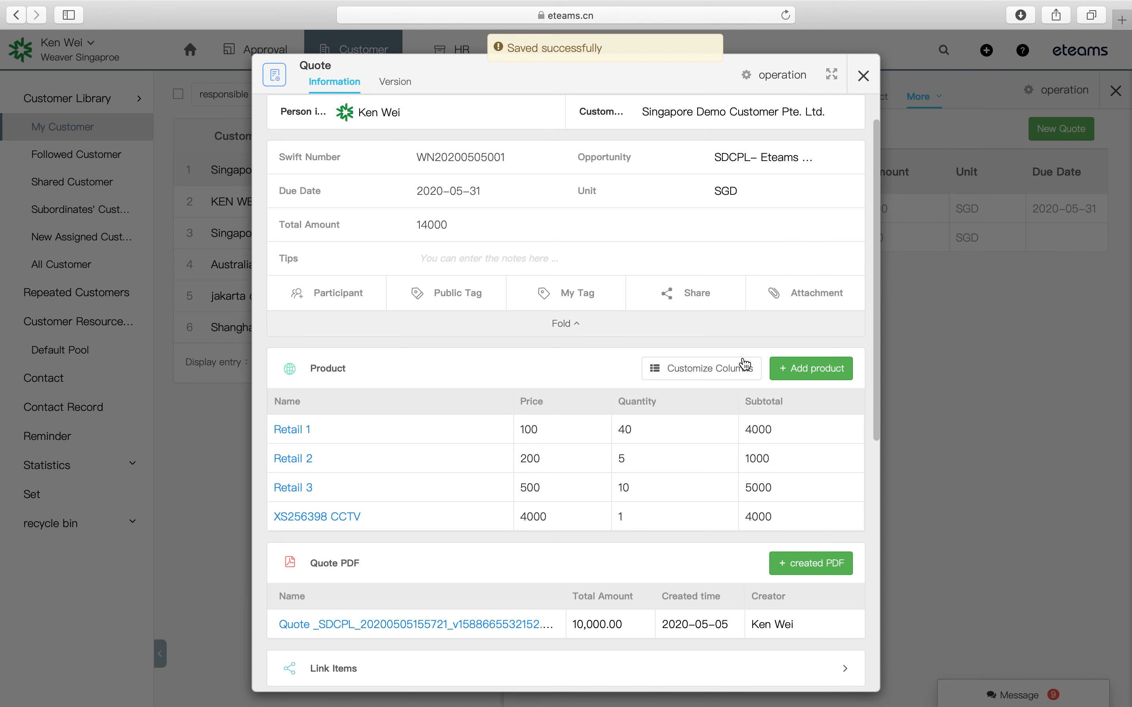
# - Generate another PDF of the quote with the added XS256398 CCTV product
pyautogui.scroll(-2, 745, 364)
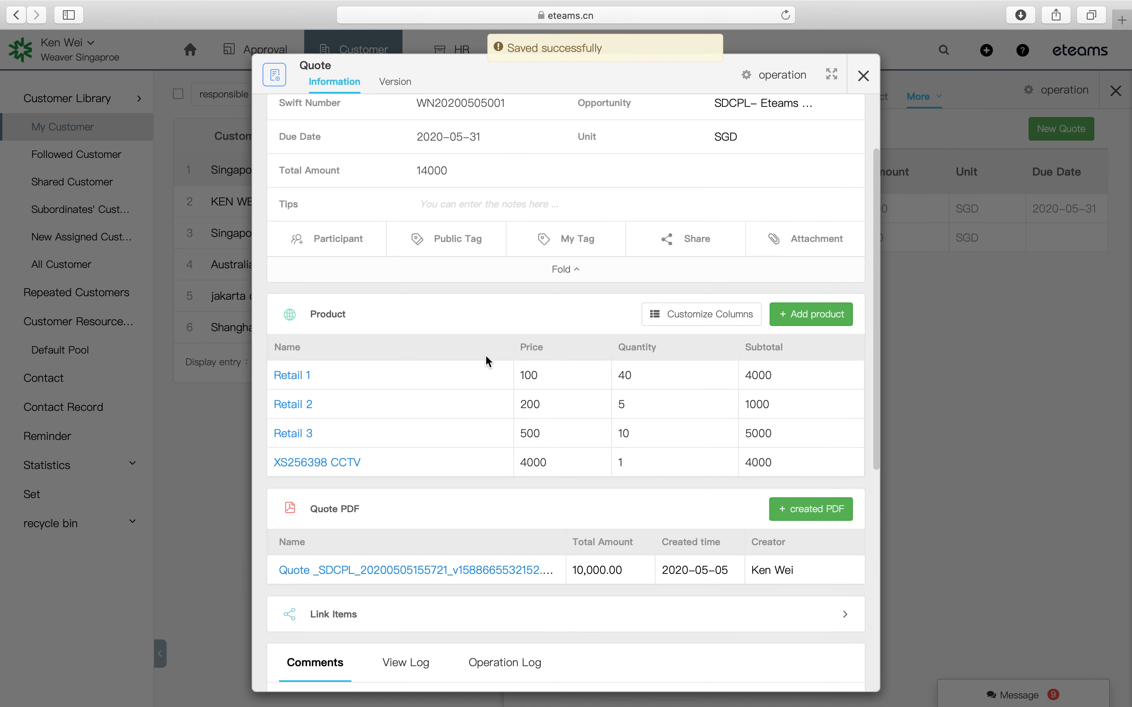
pyautogui.click(797, 517)
pyautogui.scroll(-2, 659, 520)
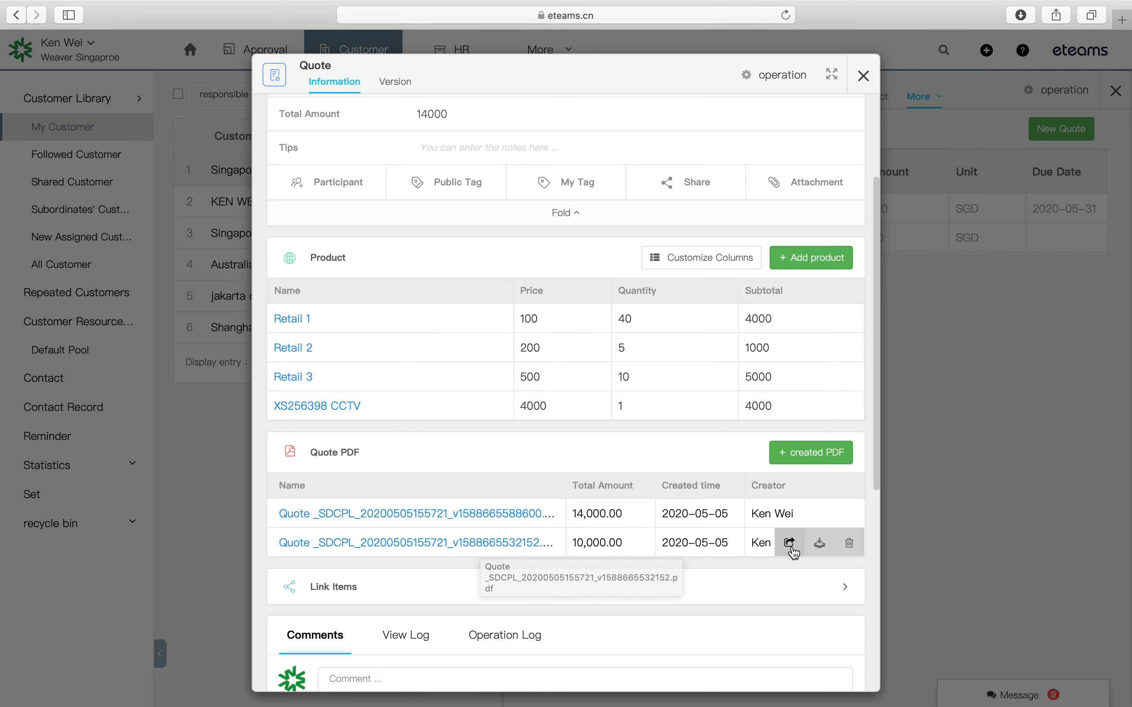
# - View the newly generated quote PDF, return to the quote record and review its product and PDF lists
pyautogui.click(491, 514)
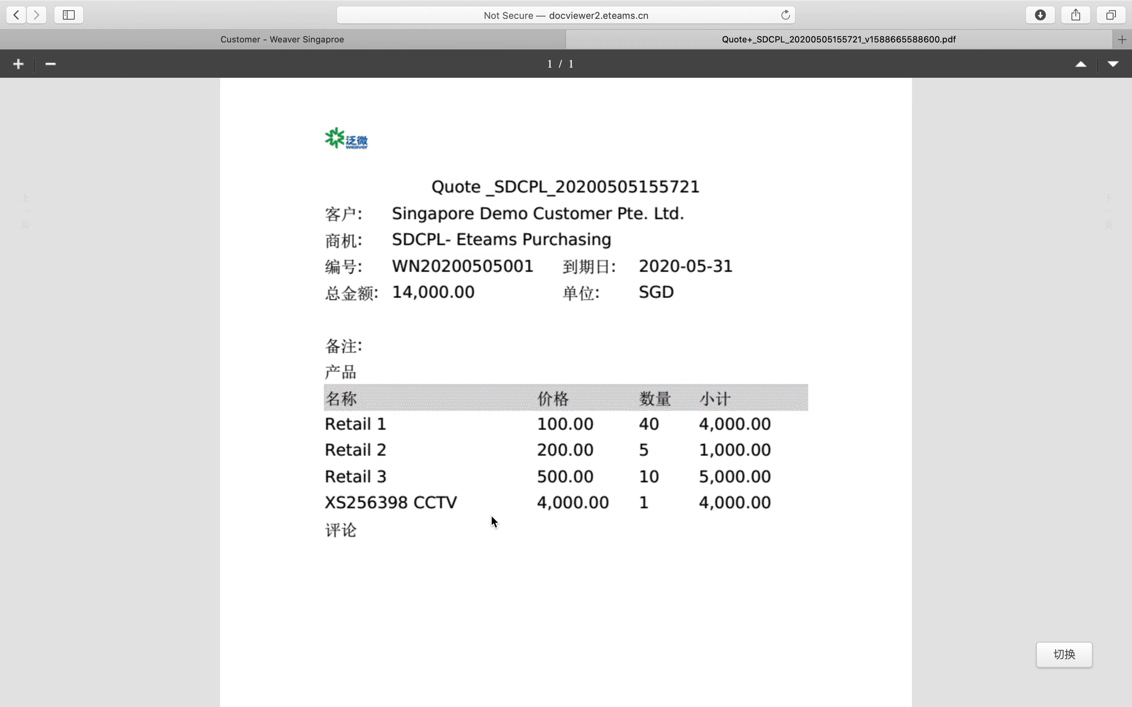
pyautogui.click(575, 40)
pyautogui.scroll(5, 523, 321)
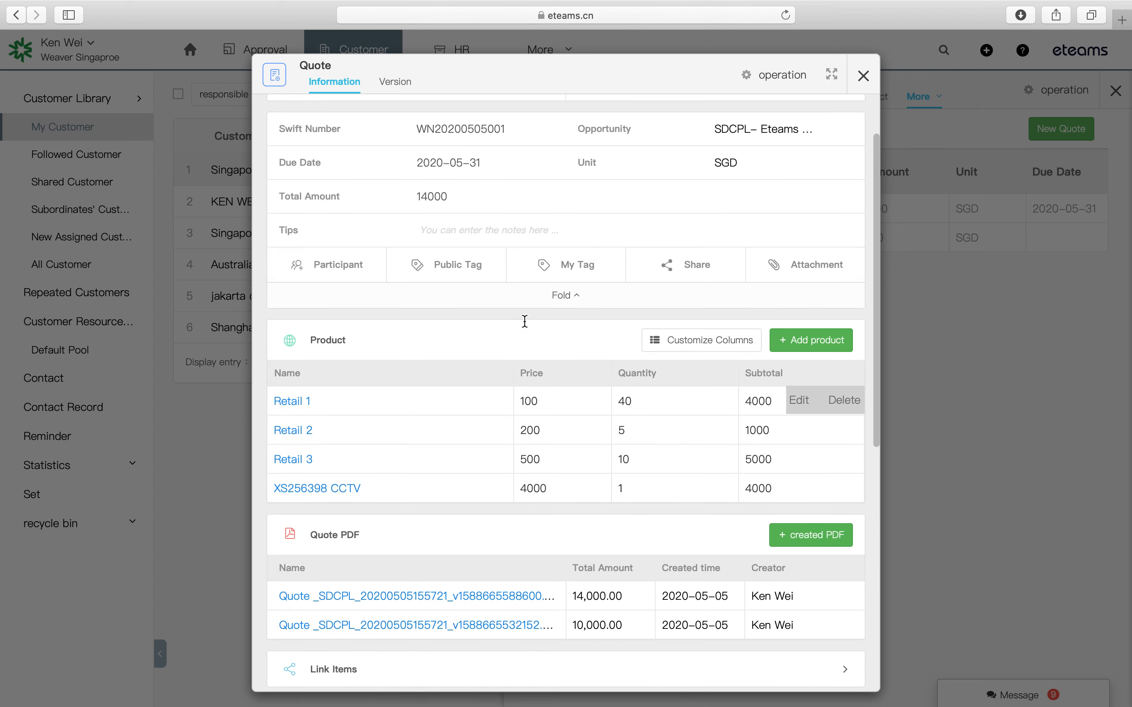
pyautogui.scroll(-3, 512, 343)
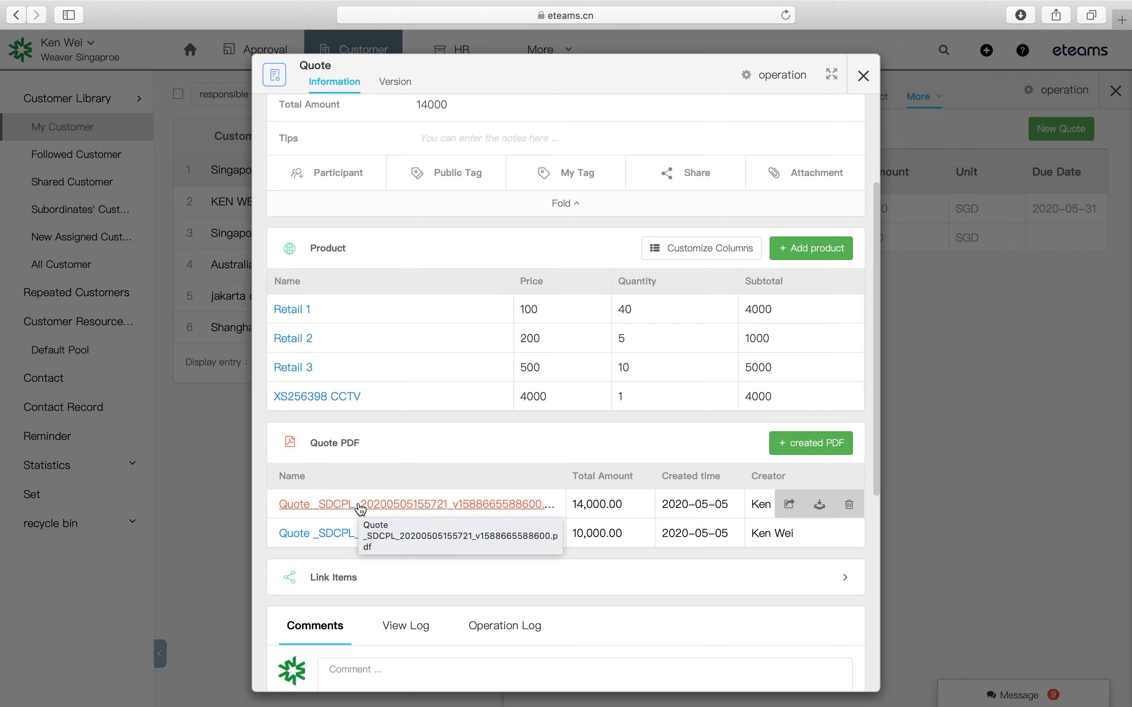
# - Close the quote record and open the Universal Printing Template settings of the Quote application
pyautogui.click(863, 76)
pyautogui.moveTo(566, 51)
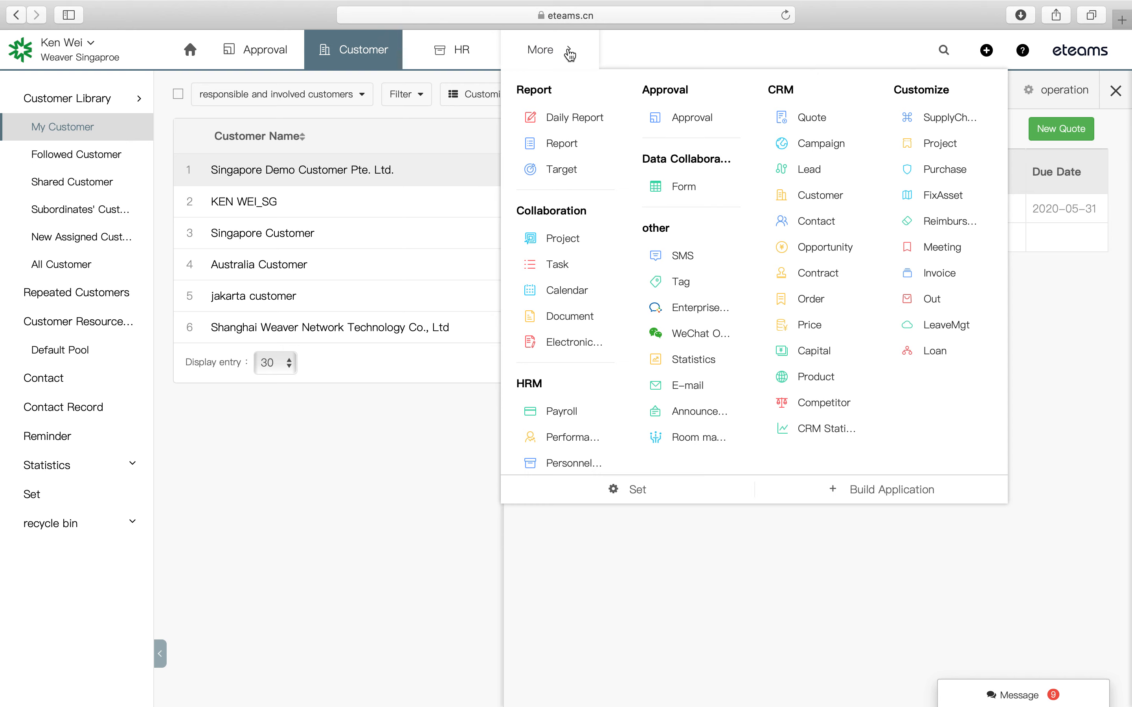
pyautogui.click(792, 120)
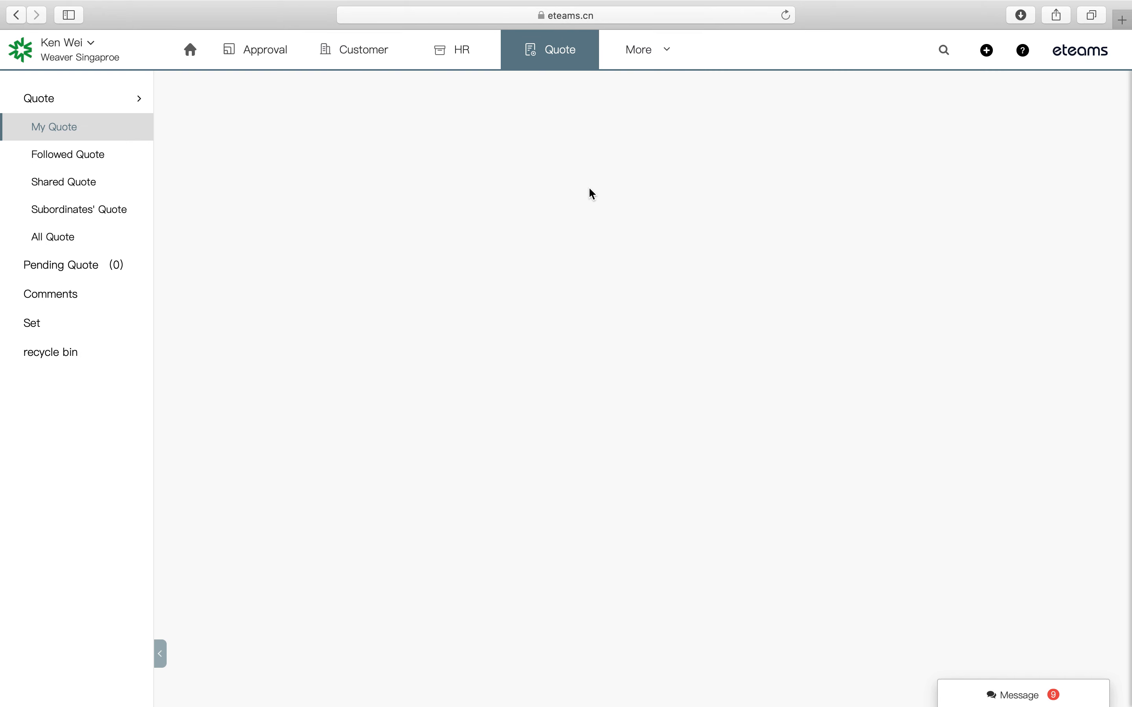
pyautogui.click(61, 332)
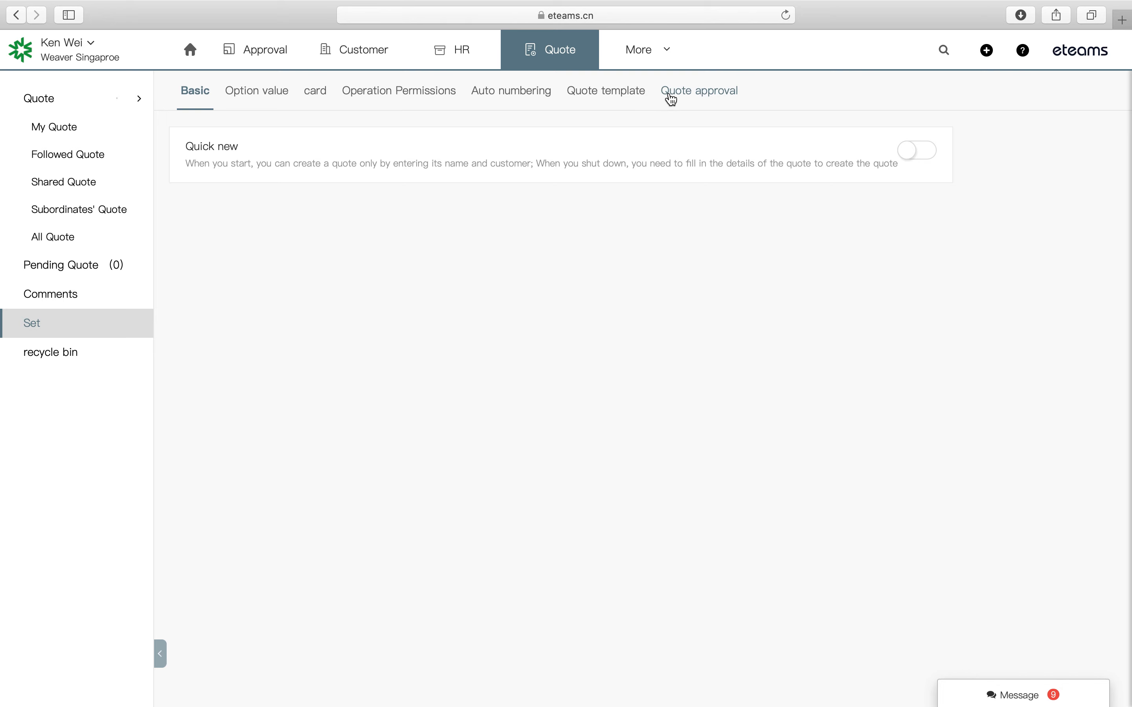
pyautogui.click(621, 94)
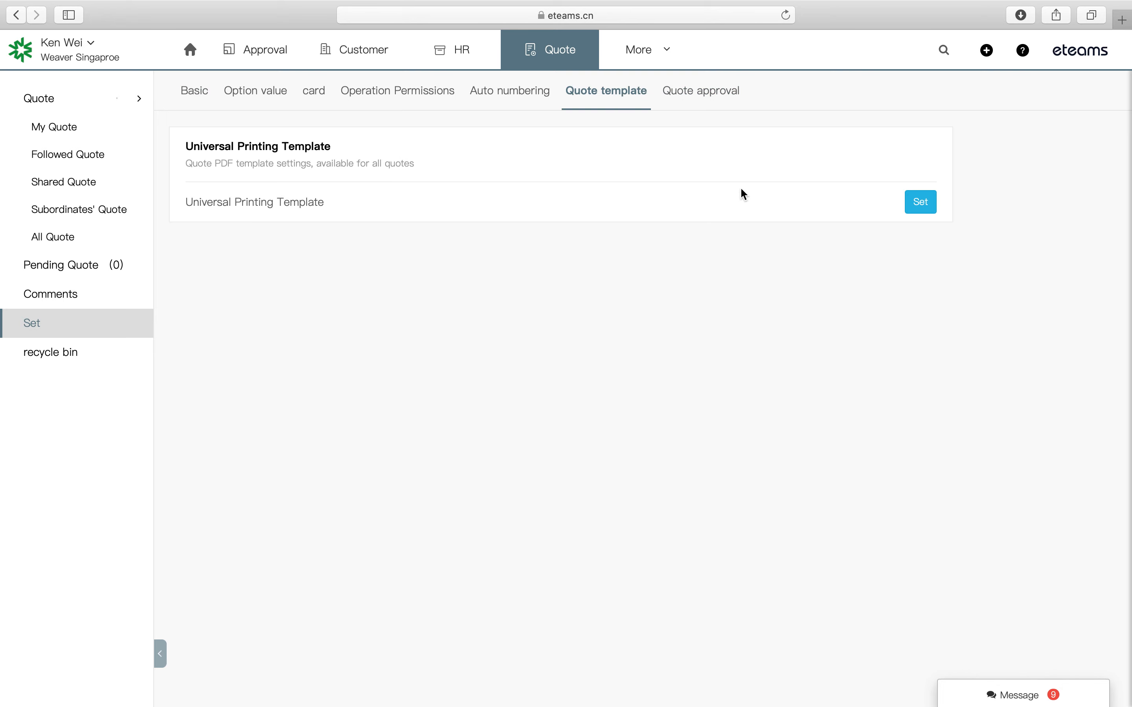
pyautogui.click(923, 213)
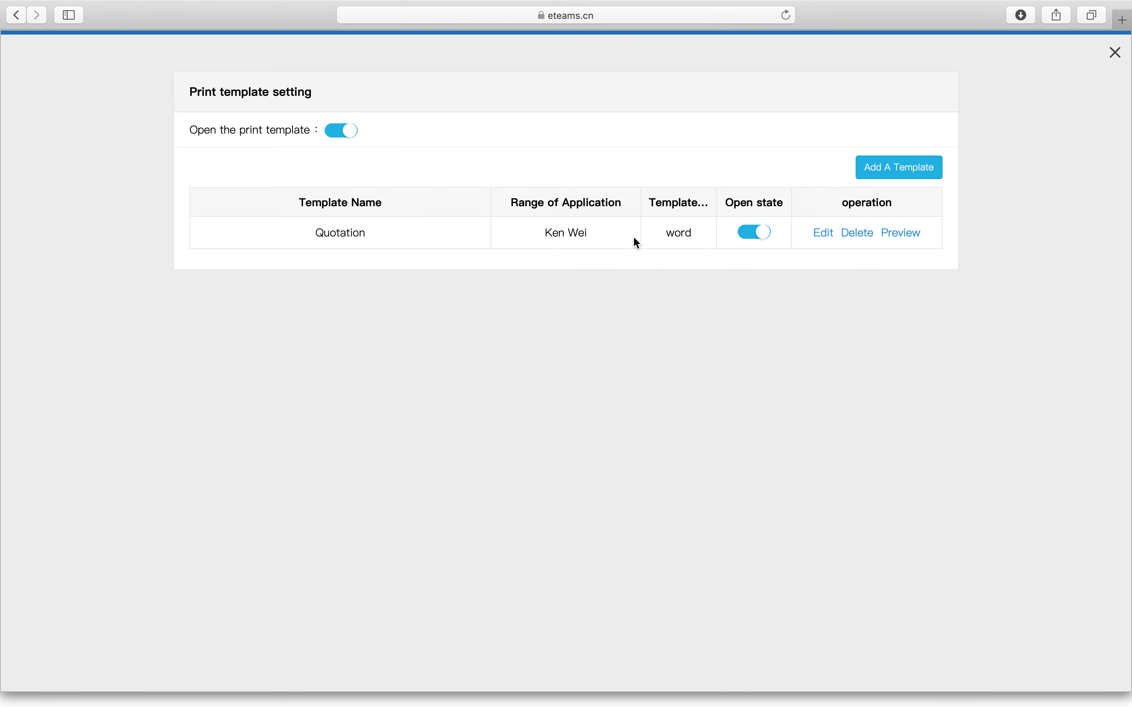
# - Start adding a new print template with Word as the setting method
pyautogui.click(888, 171)
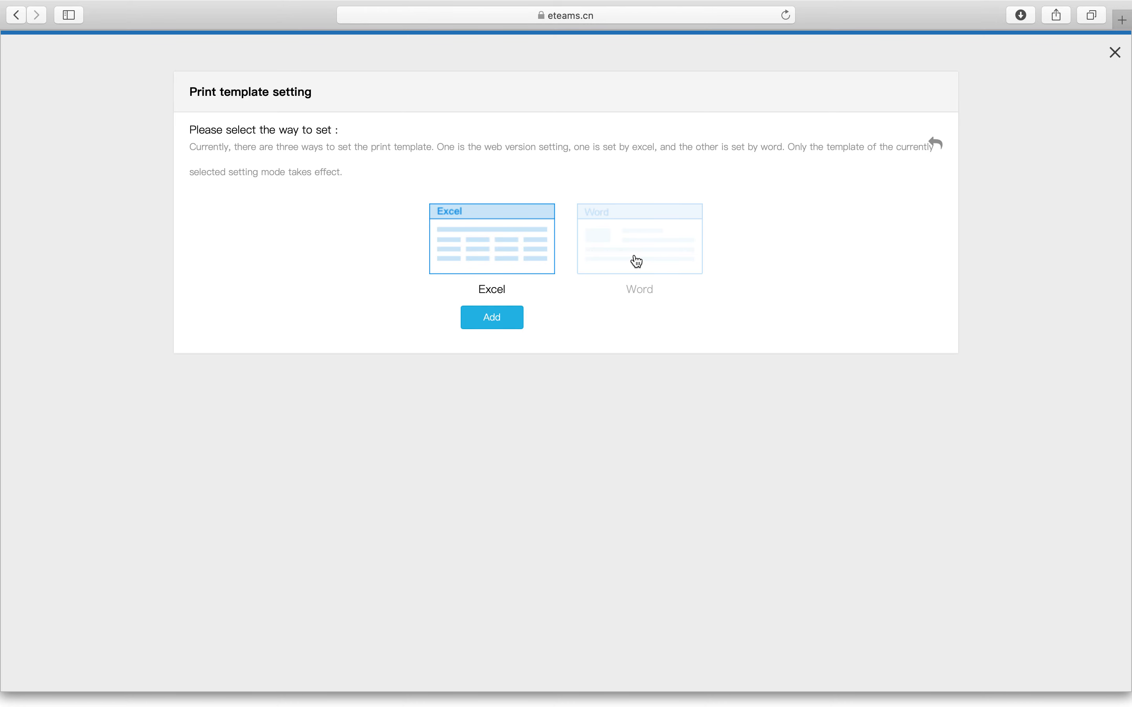
pyautogui.click(638, 262)
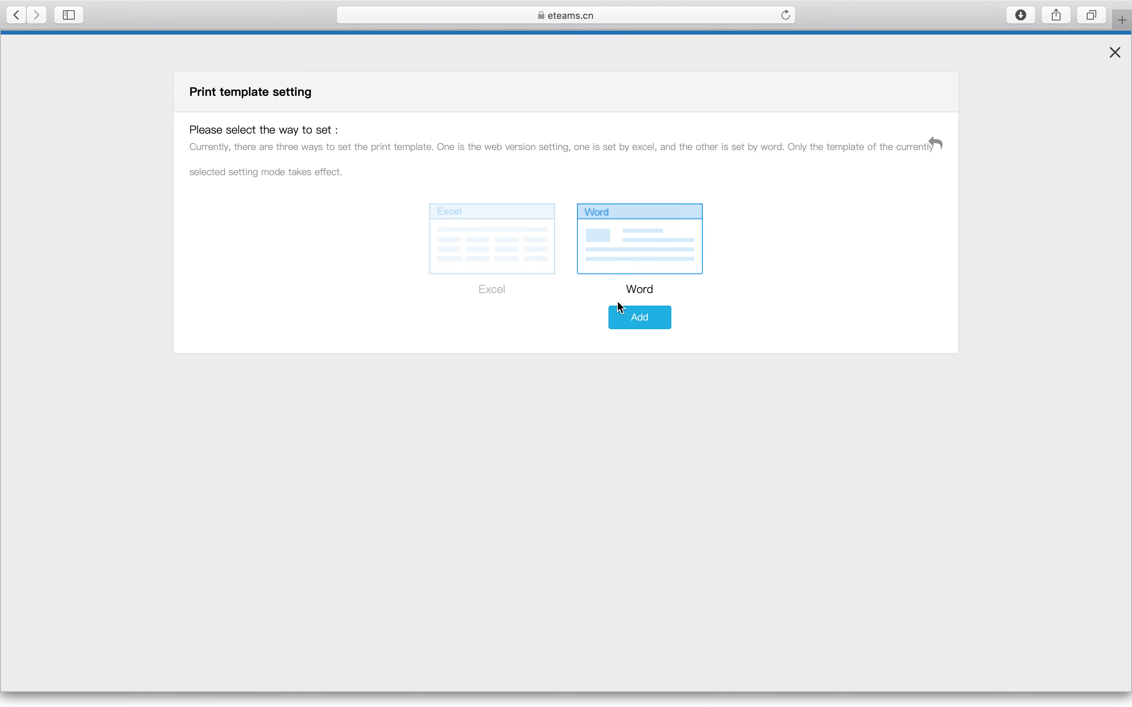
pyautogui.click(640, 319)
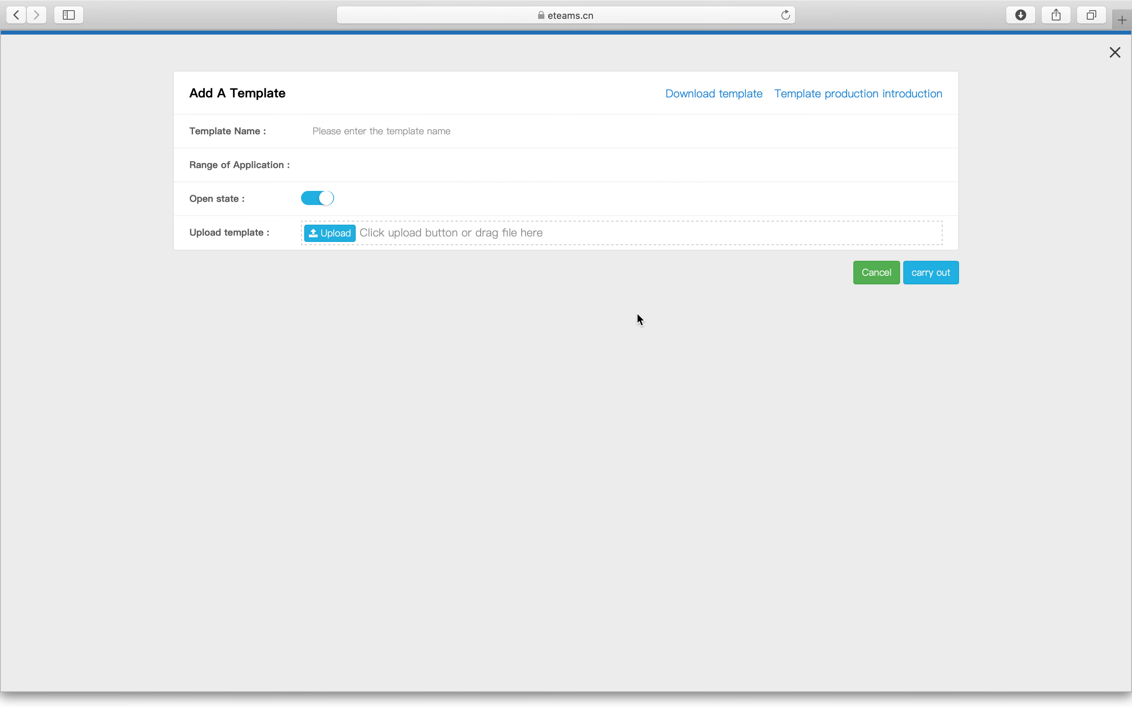
# - Download the sample quote template and open the downloaded DOCX file in Word
pyautogui.click(716, 100)
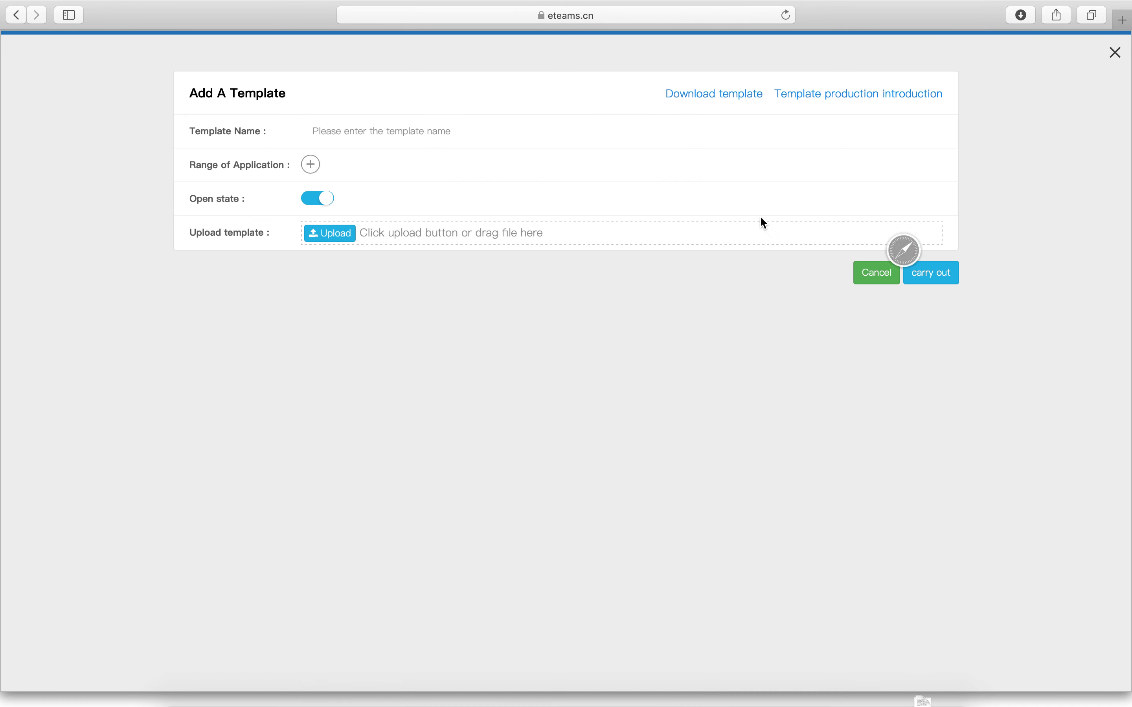
pyautogui.click(917, 677)
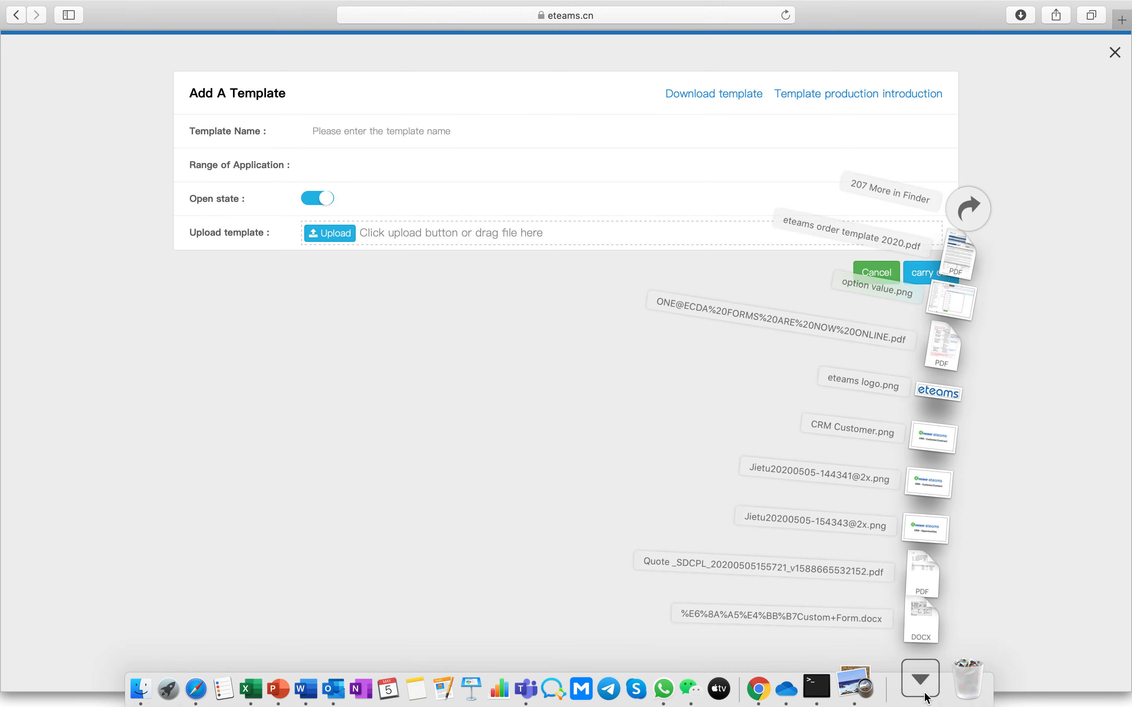
pyautogui.click(936, 619)
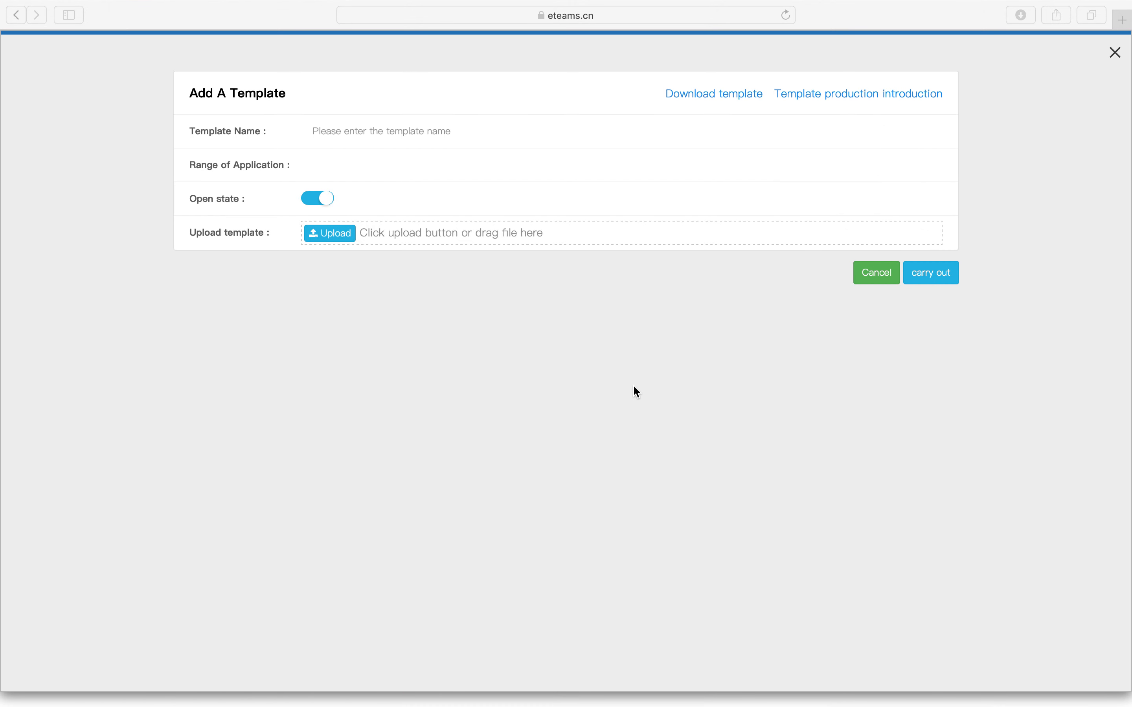
pyautogui.hotkey('ctrl', 'Left')
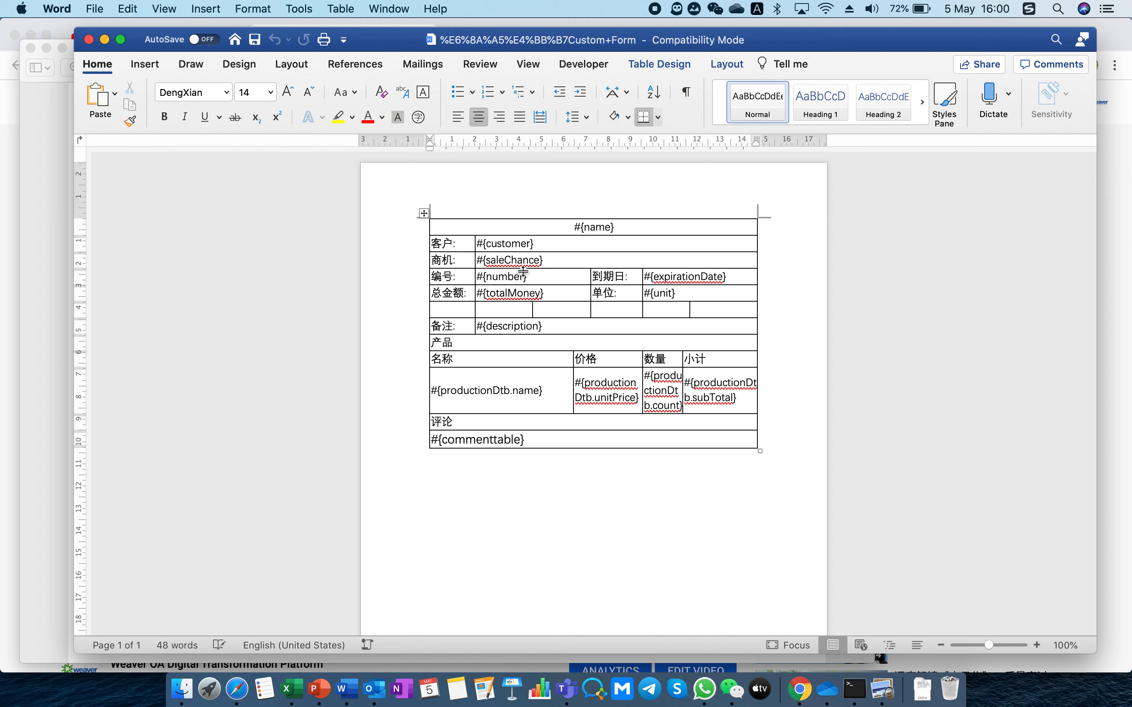
# - Replace the 名称 heading in the template's product table with "Product Name"
pyautogui.moveTo(457, 360); pyautogui.dragTo(415, 362)
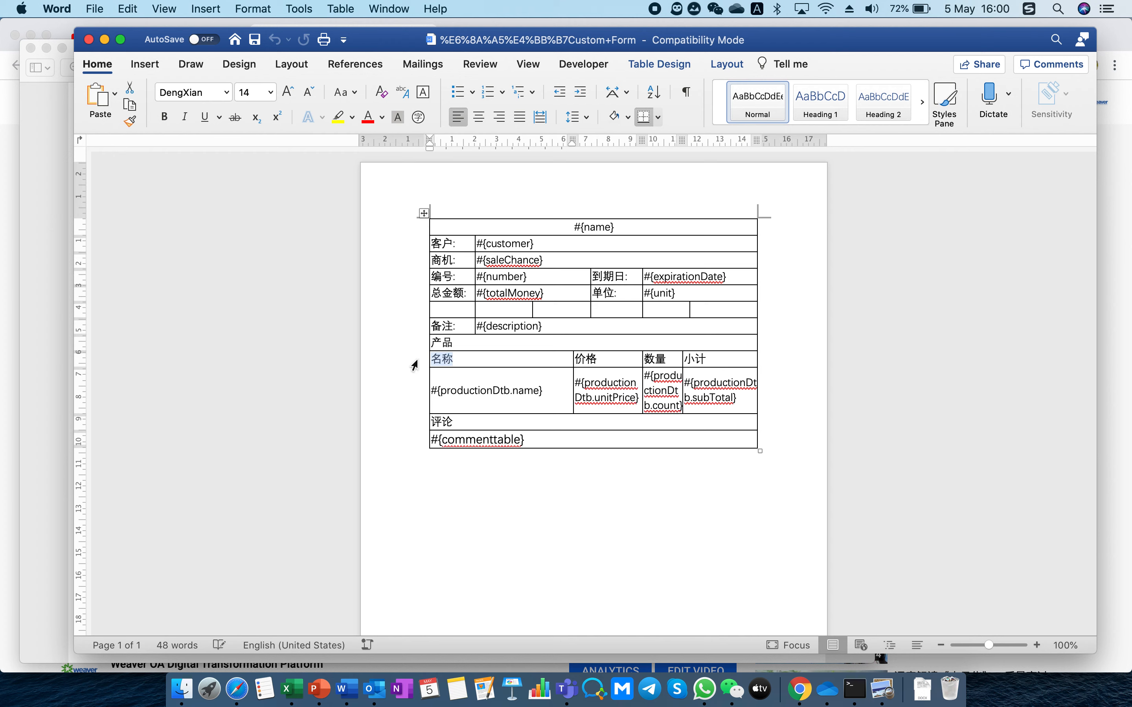
pyautogui.press('capslock')
pyautogui.write('pROD')
pyautogui.press('BackSpace')
pyautogui.press('BackSpace')
pyautogui.press('BackSpace')
pyautogui.press('BackSpace')
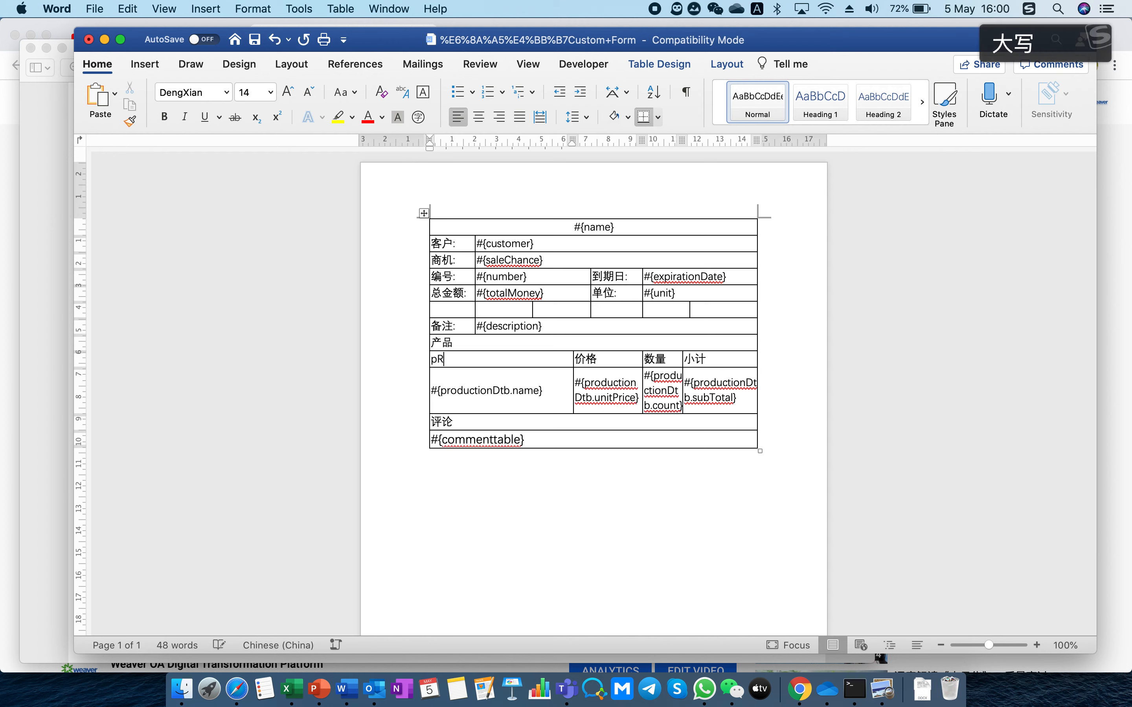
pyautogui.press('capslock')
pyautogui.write('Product Name')
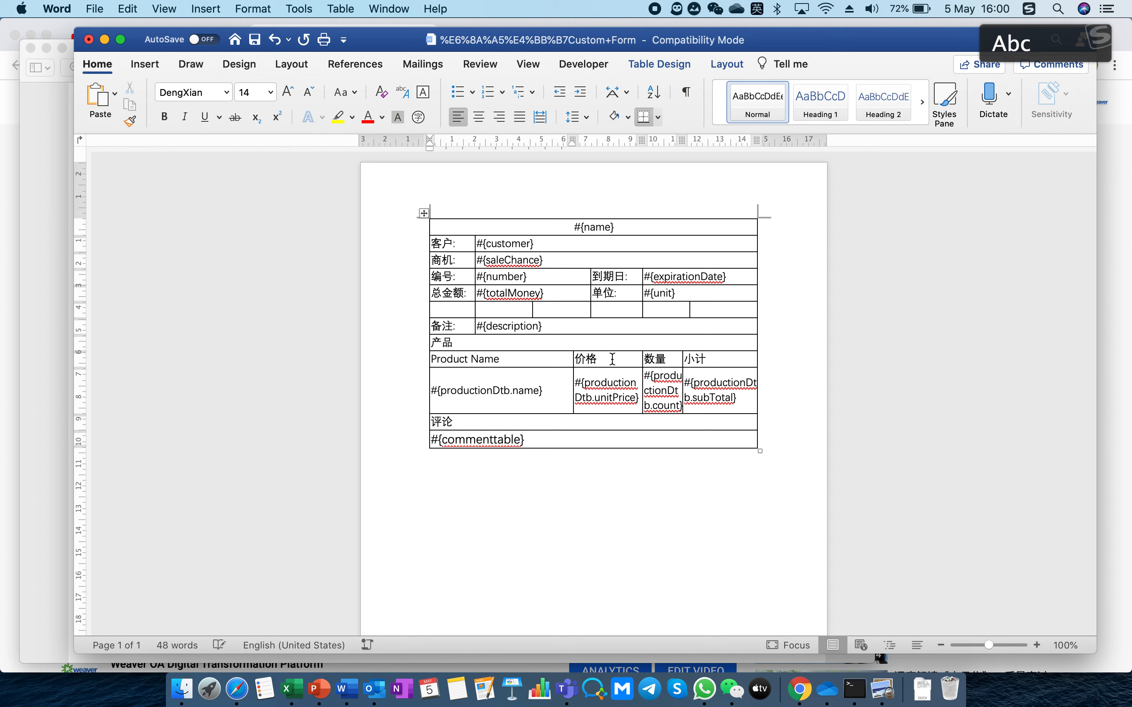
# - Replace the 价格 heading in the template's product table with "Price"
pyautogui.moveTo(613, 359); pyautogui.dragTo(551, 352)
pyautogui.press('capslock')
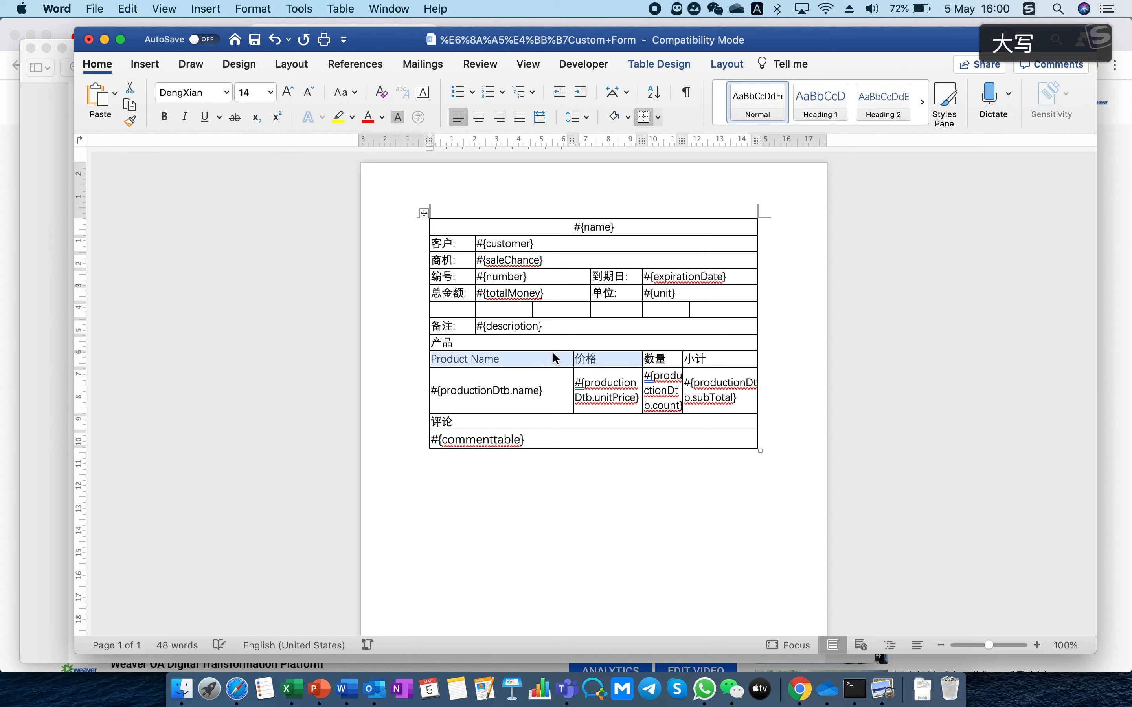
pyautogui.click(597, 358)
pyautogui.press('BackSpace')
pyautogui.press('BackSpace')
pyautogui.press('capslock')
pyautogui.write('p')
pyautogui.press('capslock')
pyautogui.write('RI')
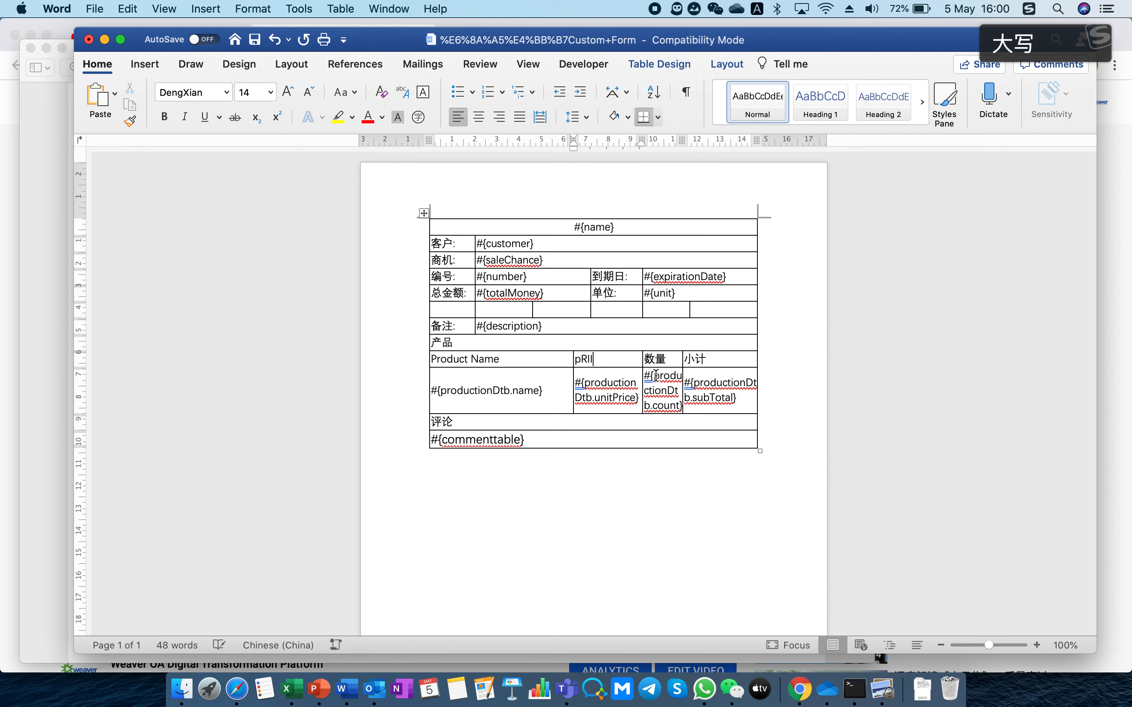
pyautogui.press('BackSpace')
pyautogui.press('BackSpace')
pyautogui.press('BackSpace')
pyautogui.write('P')
pyautogui.press('capslock')
pyautogui.write('ri')
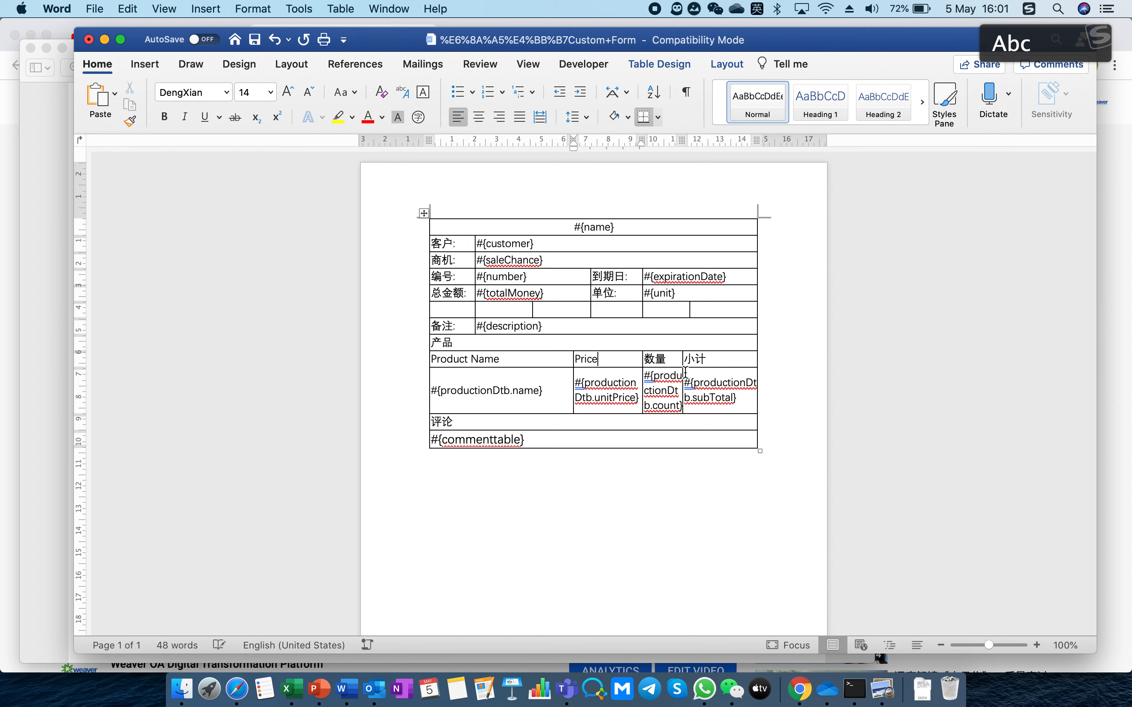
pyautogui.write('ce')
# - Replace the 数量 heading in the template's product table with "Qty"
pyautogui.moveTo(669, 360)
pyautogui.mouseDown()
pyautogui.moveTo(639, 359)
pyautogui.moveTo(652, 361)
pyautogui.mouseUp()
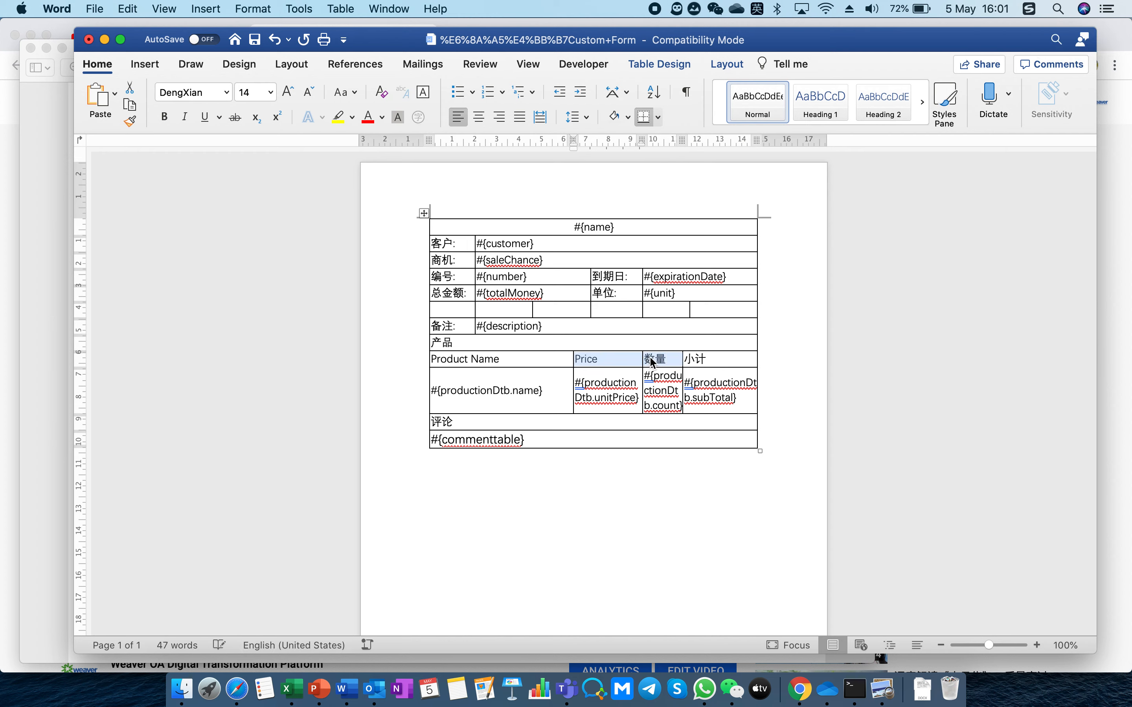
pyautogui.click(667, 360)
pyautogui.press('BackSpace')
pyautogui.press('BackSpace')
pyautogui.press('capslock')
pyautogui.write('Q')
pyautogui.press('capslock')
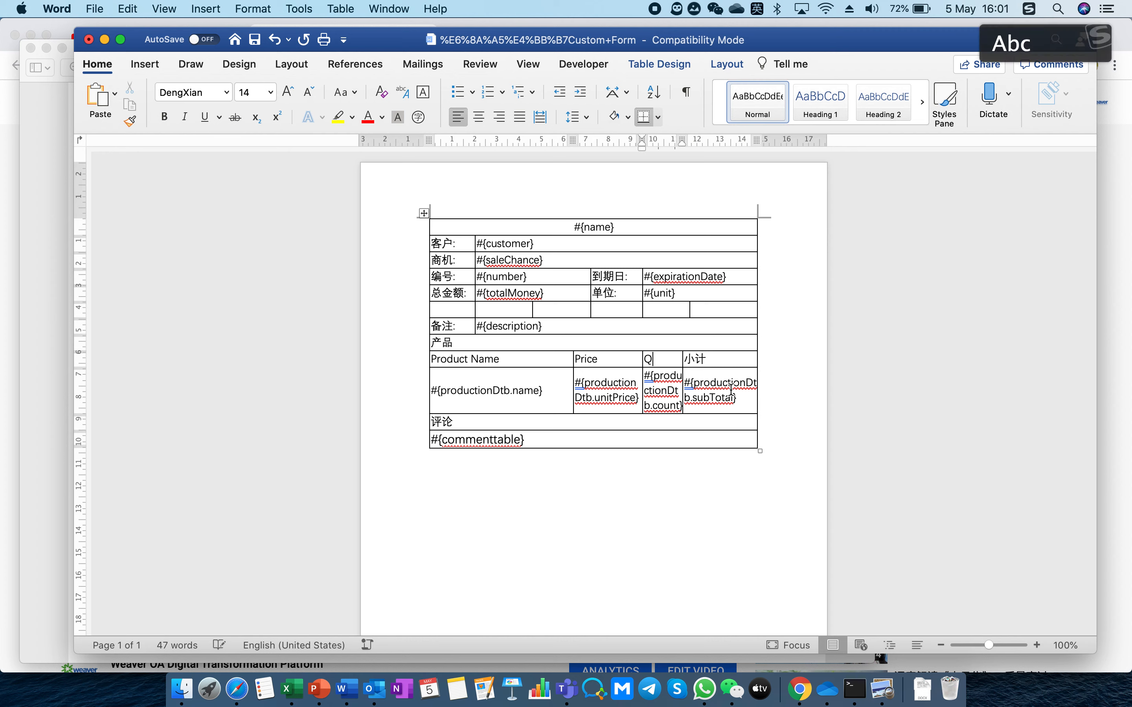
pyautogui.write('ty')
# - Replace the 小计 heading in the template's product table with "Subtotal"
pyautogui.press('BackSpace')
pyautogui.press('BackSpace')
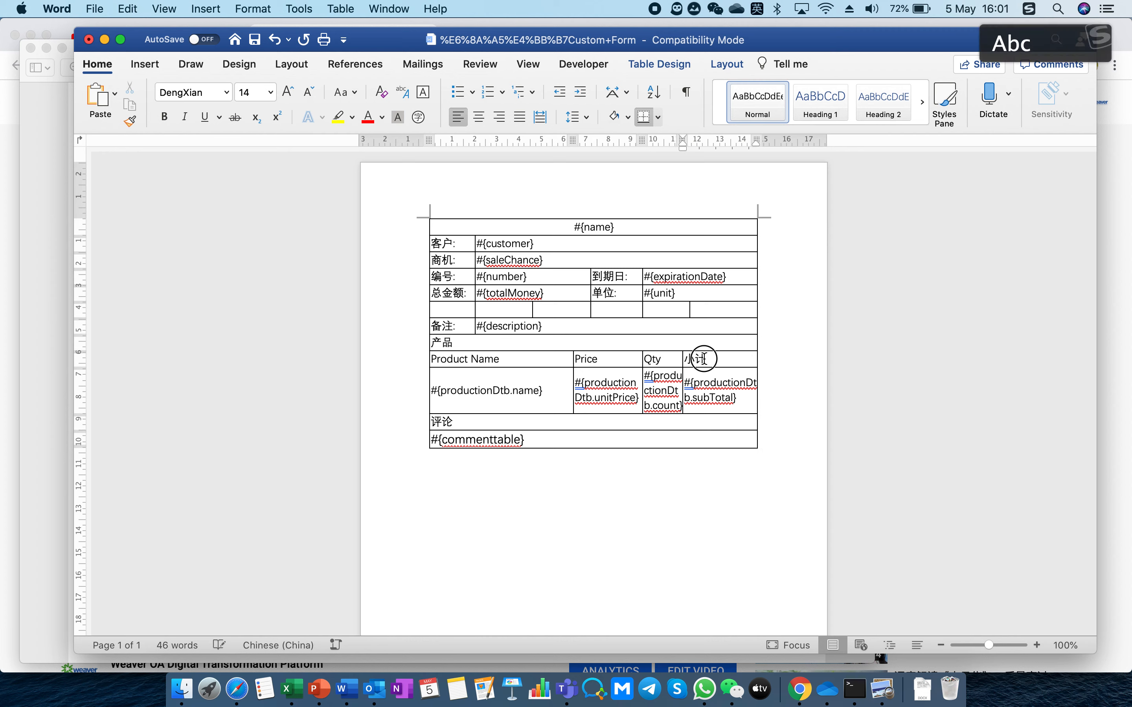
pyautogui.press('capslock')
pyautogui.write('S')
pyautogui.press('capslock')
pyautogui.write('u')
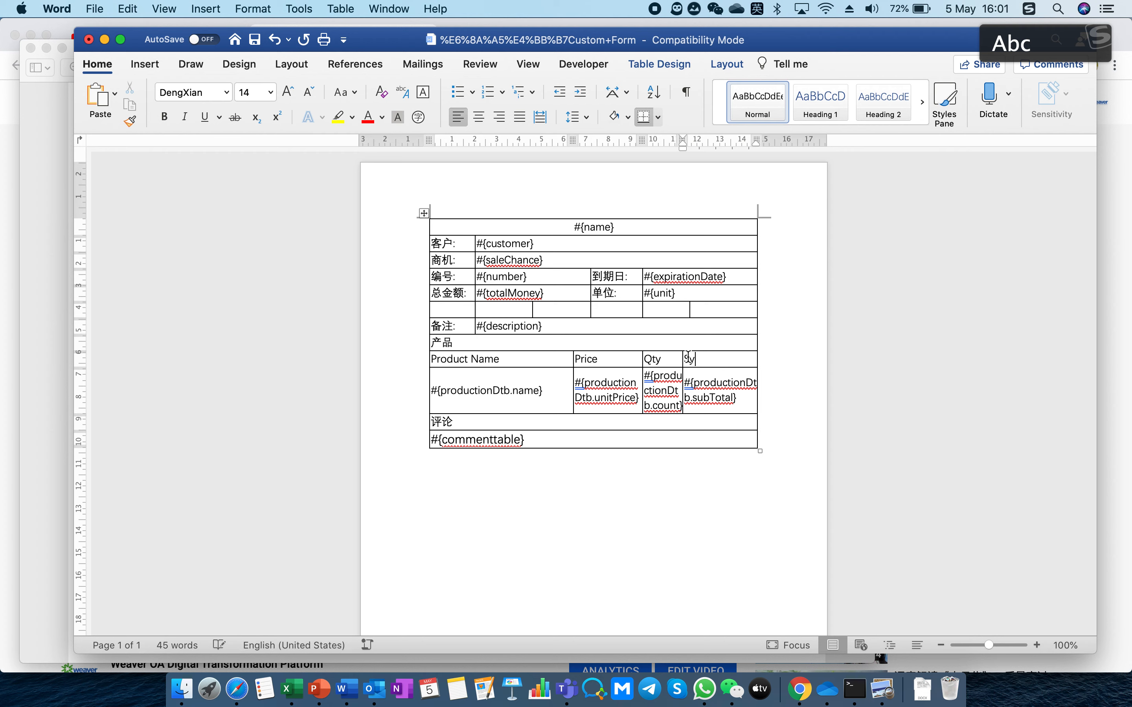
pyautogui.write('btotal')
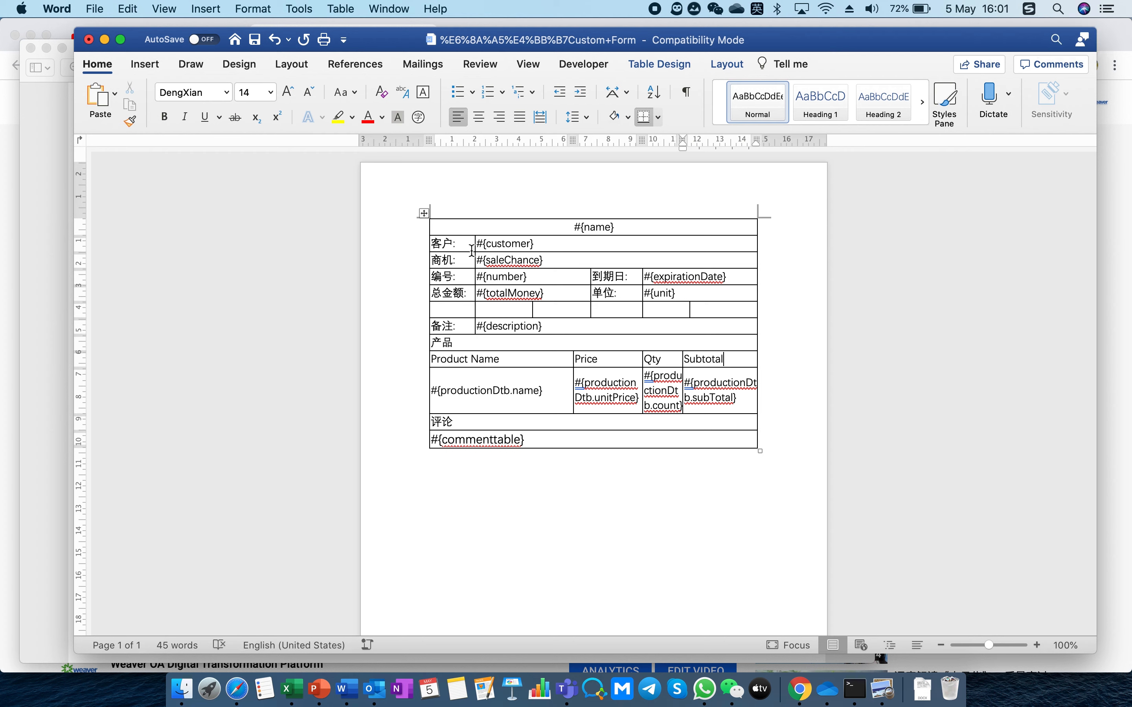
# - Replace the 客户 label with "Customer" and the 商机 label with "Opportunity"
pyautogui.moveTo(457, 242); pyautogui.dragTo(431, 243)
pyautogui.press('capslock')
pyautogui.write('Customer')
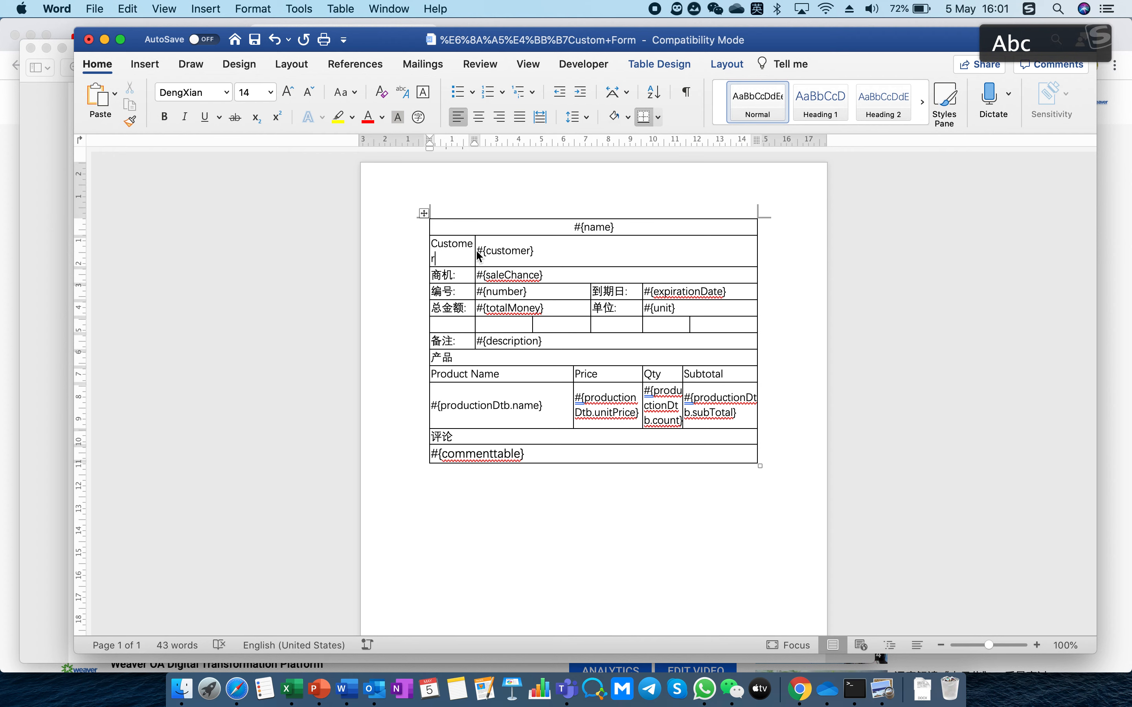
pyautogui.moveTo(475, 251); pyautogui.dragTo(426, 260)
pyautogui.press('capslock')
pyautogui.press('capslock')
pyautogui.write('Le')
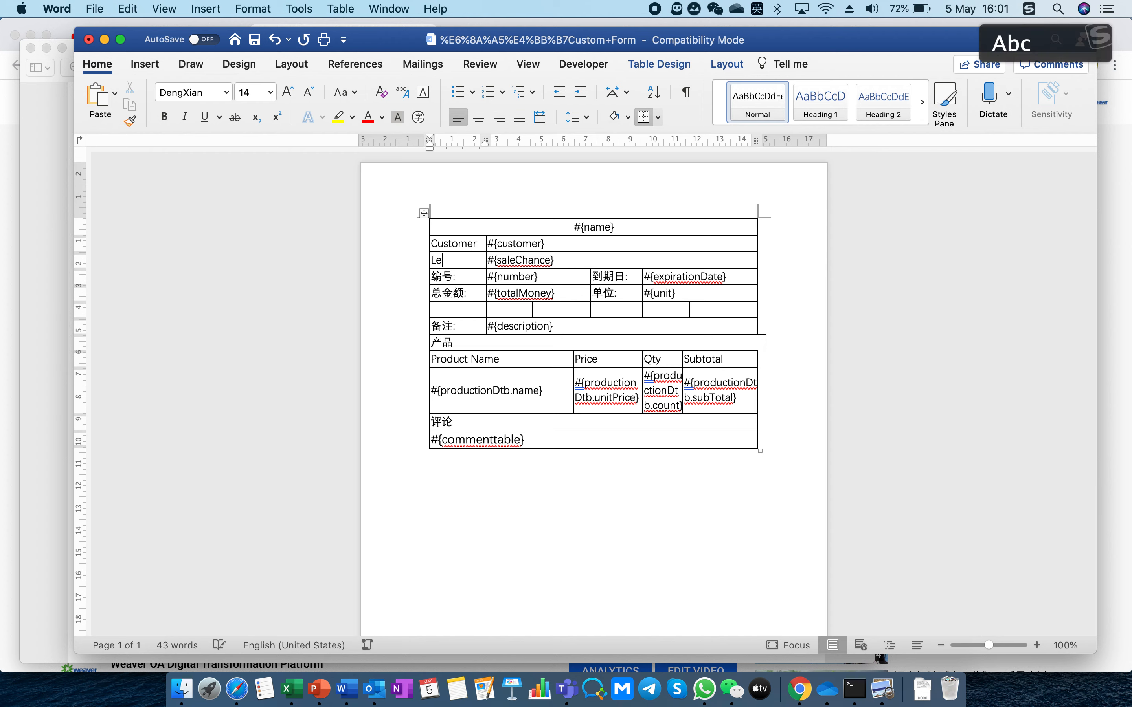
pyautogui.write('Ope')
pyautogui.write('ortuni')
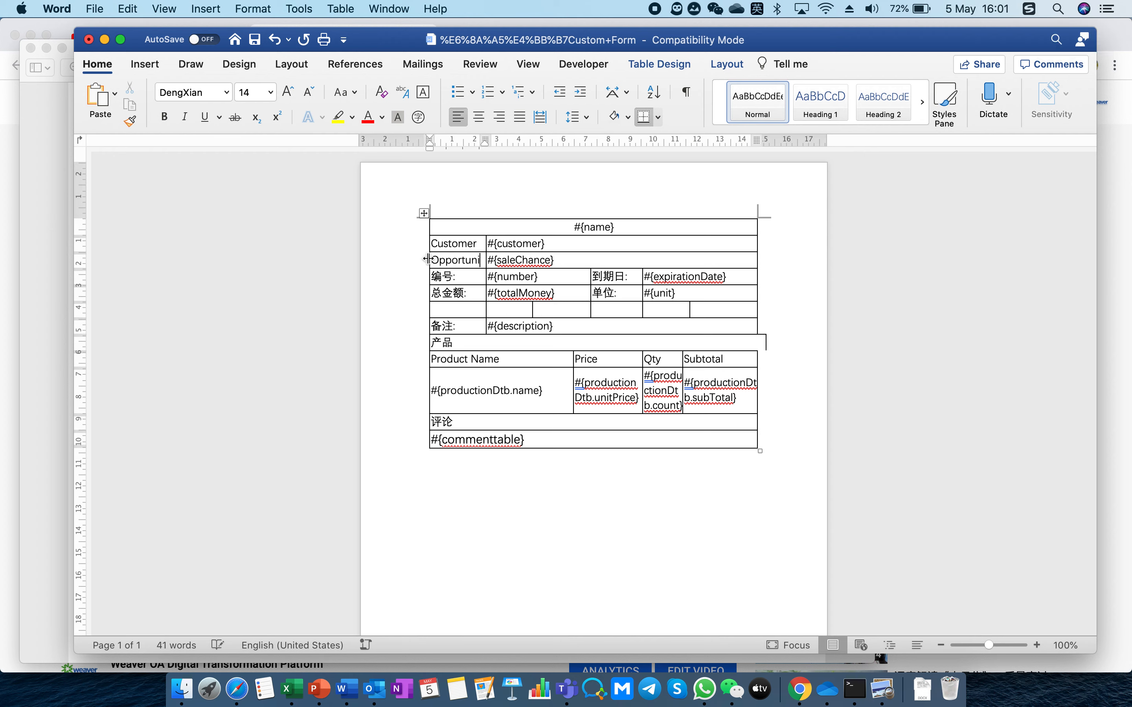
pyautogui.write('iy')
# - Replace the 编号 label with "S/N" and the 总金额 label with "Total Amount"
pyautogui.doubleClick(437, 292)
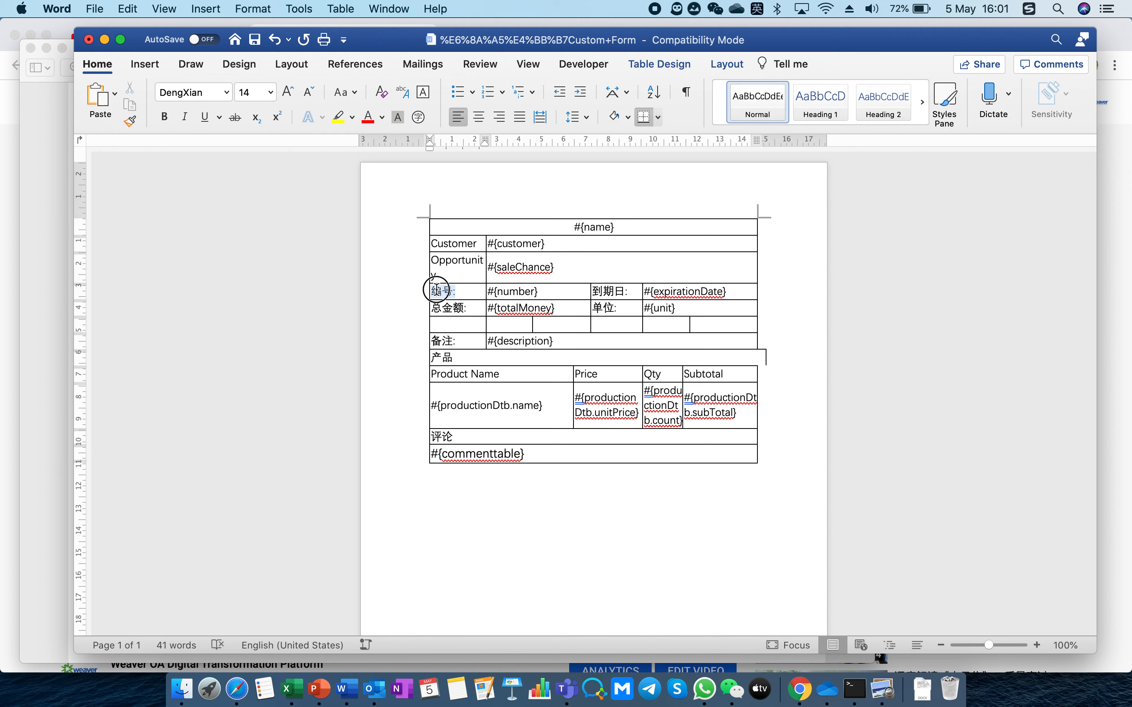
pyautogui.press('capslock')
pyautogui.write('S')
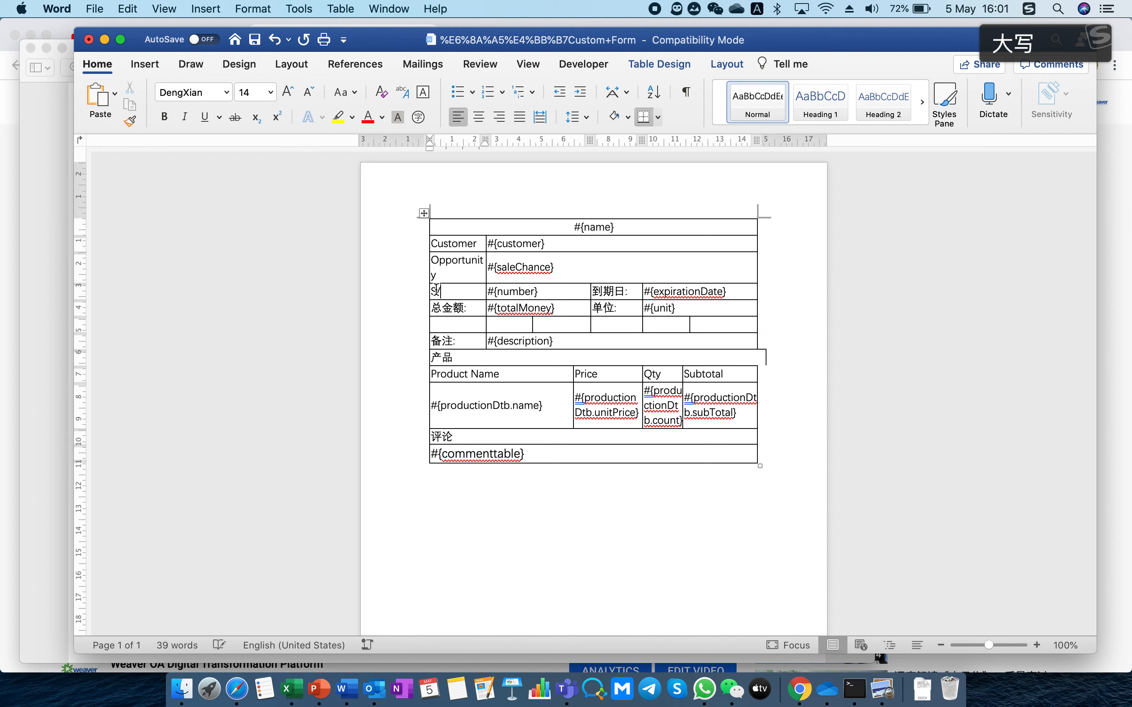
pyautogui.write('/N')
pyautogui.moveTo(470, 309); pyautogui.dragTo(430, 307)
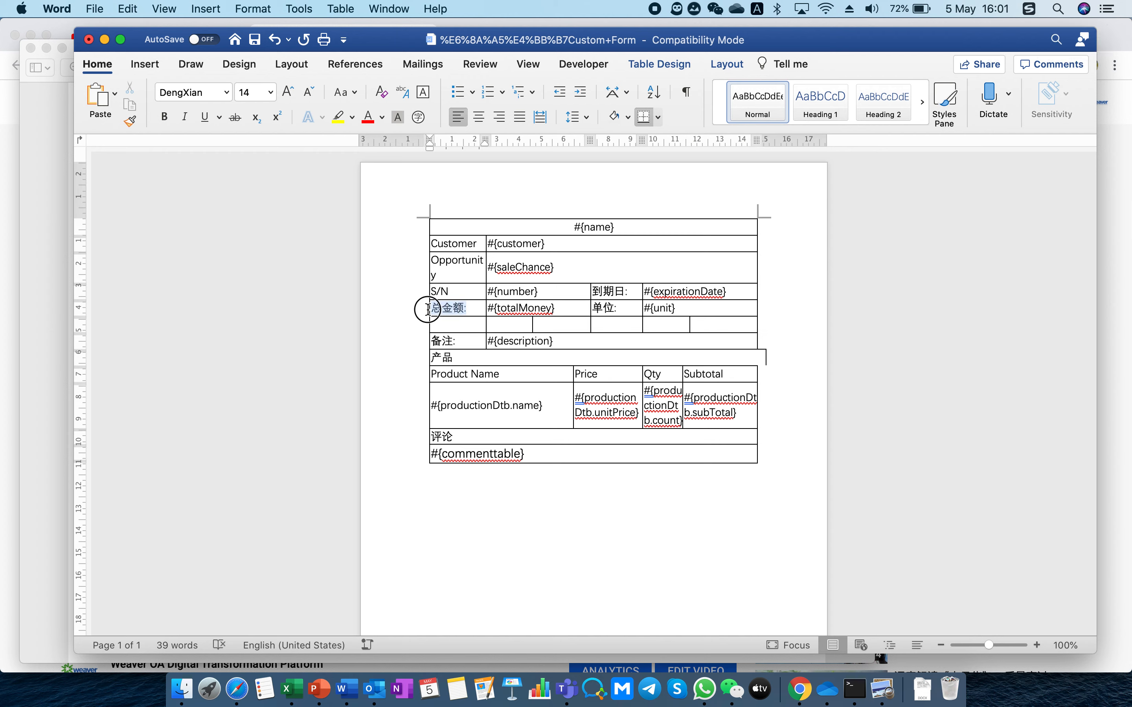
pyautogui.write('T')
pyautogui.press('capslock')
pyautogui.write('otal ')
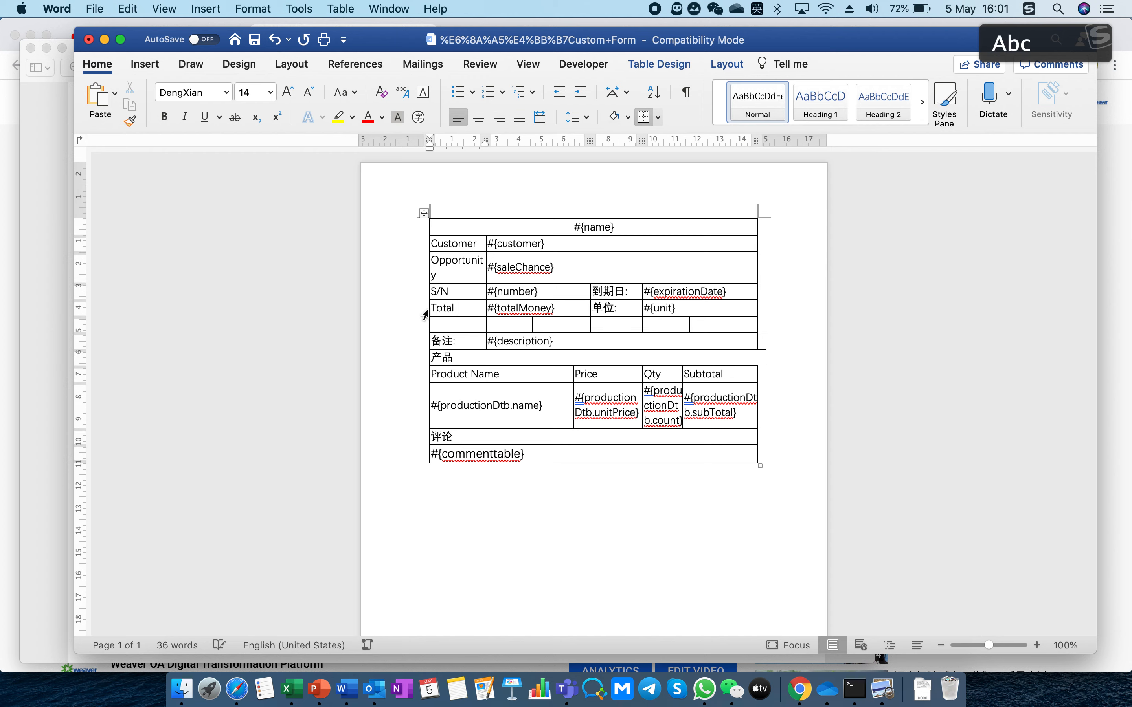
pyautogui.write('Amount')
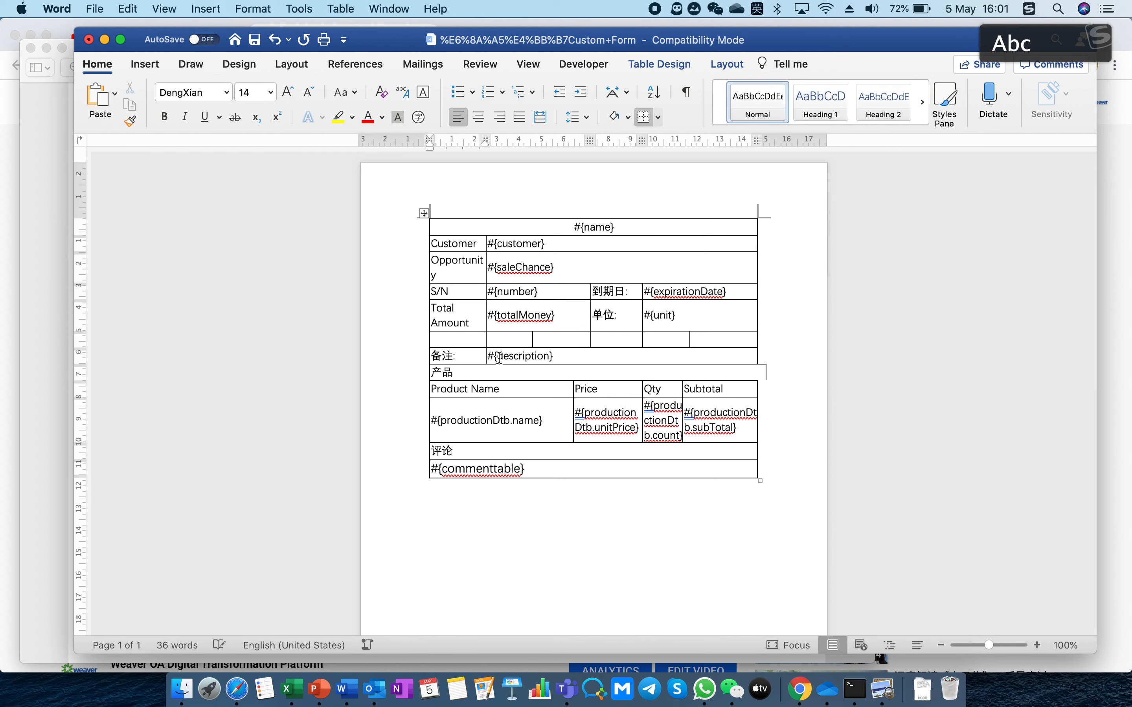
# - Replace the 产品 section heading with "Product Details" and merge the cells of its row into one
pyautogui.press('capslock')
pyautogui.moveTo(467, 372); pyautogui.dragTo(433, 373)
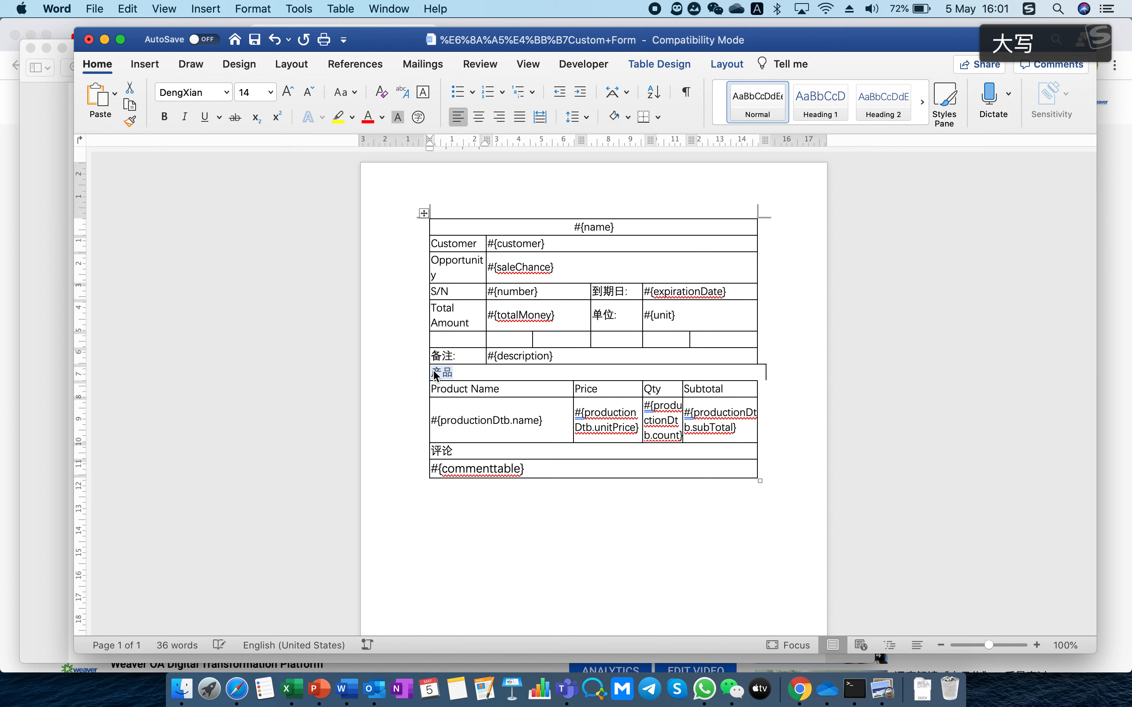
pyautogui.press('capslock')
pyautogui.write('Product De')
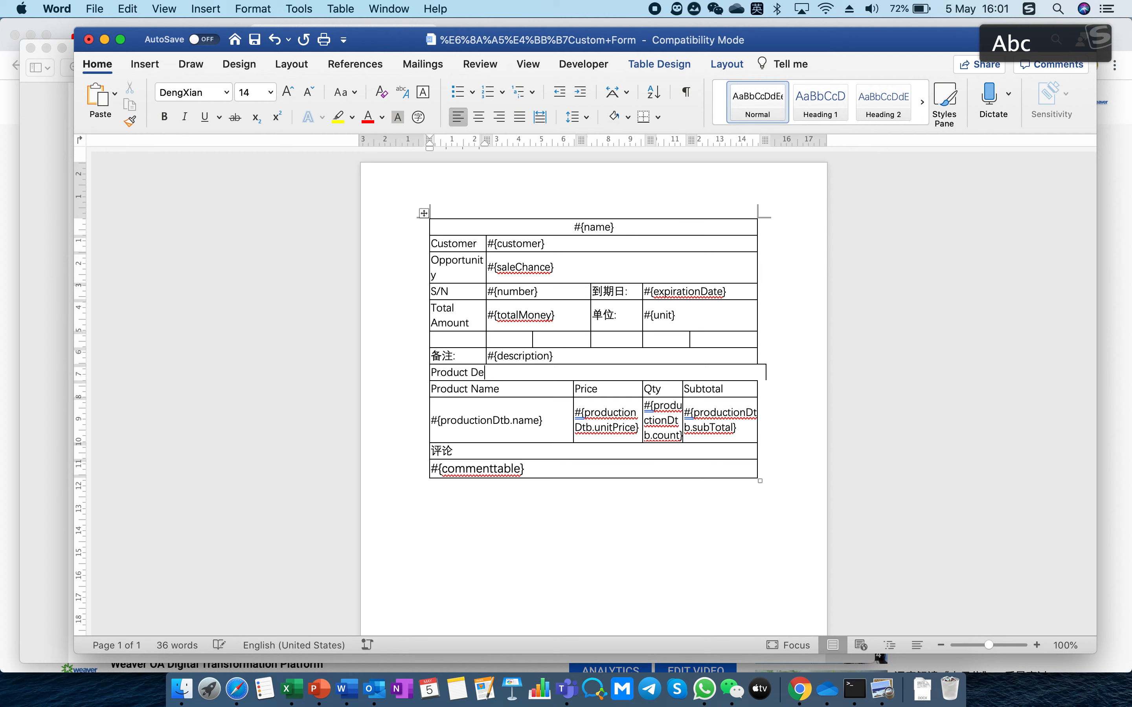
pyautogui.write('tails')
pyautogui.moveTo(468, 380); pyautogui.dragTo(725, 380)
pyautogui.rightClick(726, 383)
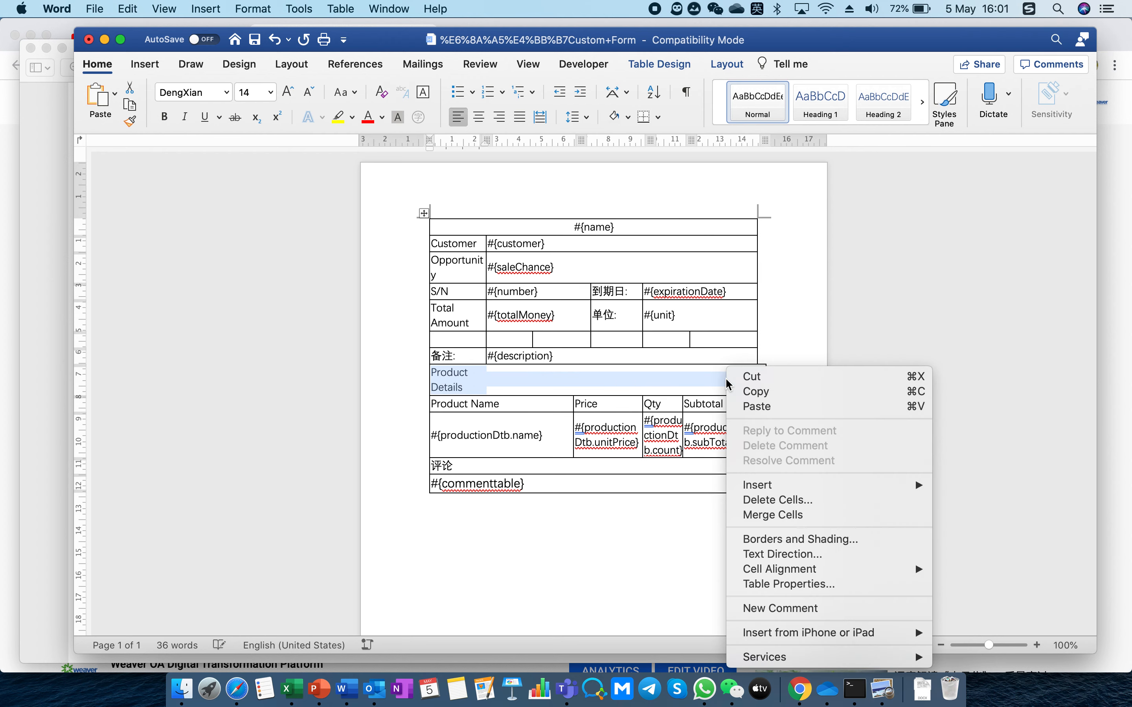
pyautogui.click(777, 515)
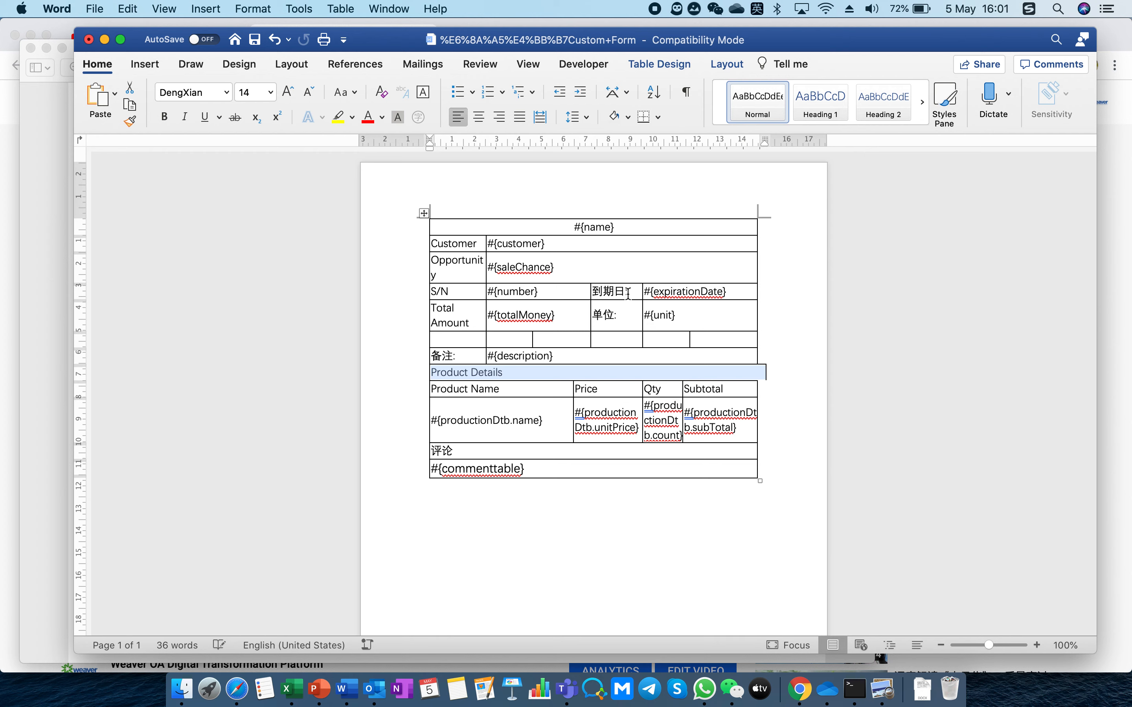
# - Replace the 到期日 label with "Due Date" and the 单位 label with "Currency"
pyautogui.moveTo(627, 294); pyautogui.dragTo(591, 292)
pyautogui.press('shift')
pyautogui.write('Dye')
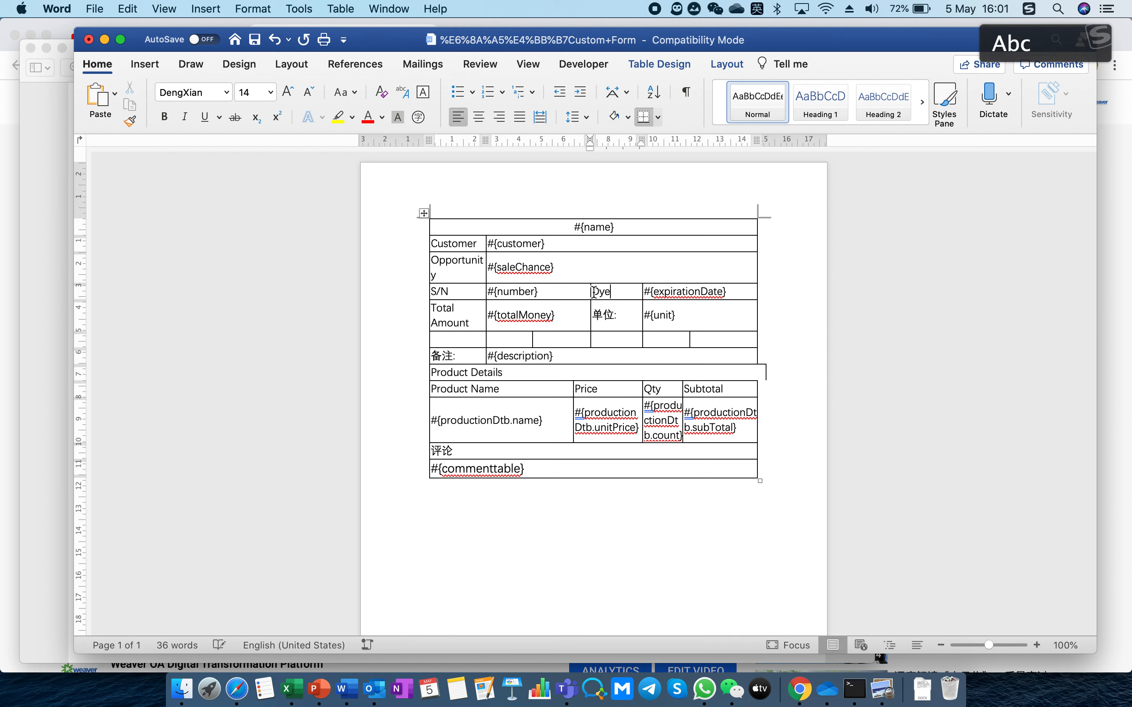
pyautogui.press('BackSpace')
pyautogui.press('BackSpace')
pyautogui.write('ue Da')
pyautogui.moveTo(634, 318); pyautogui.dragTo(597, 314)
pyautogui.write('Cy')
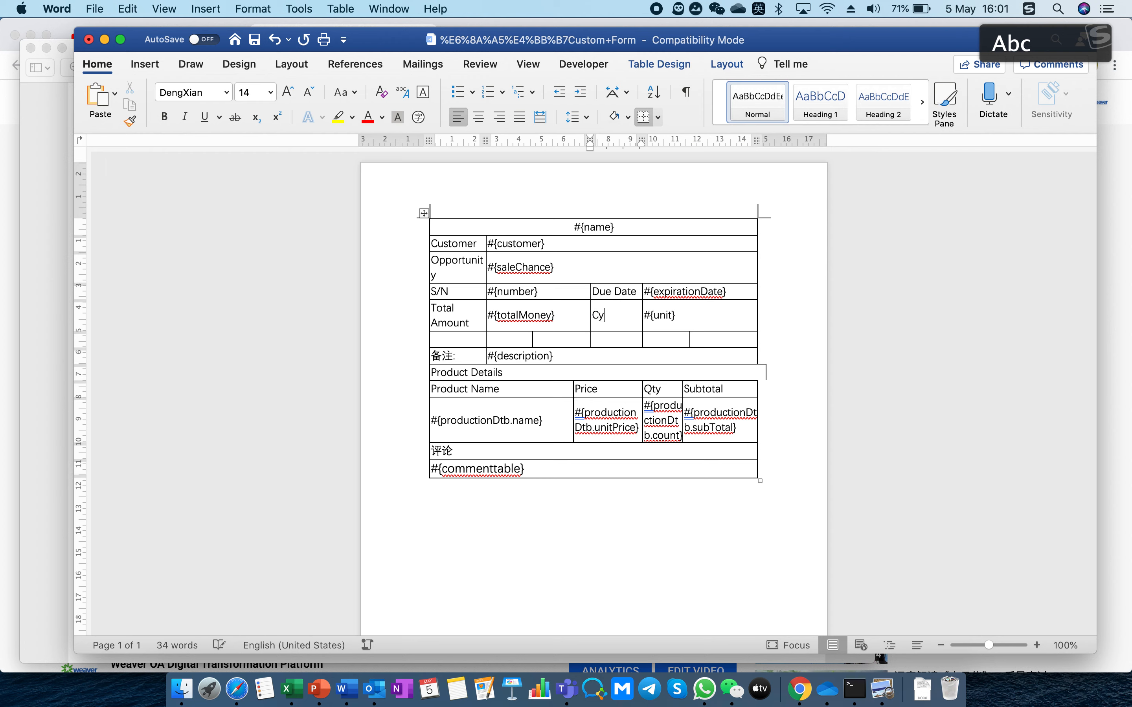
pyautogui.write('rrency')
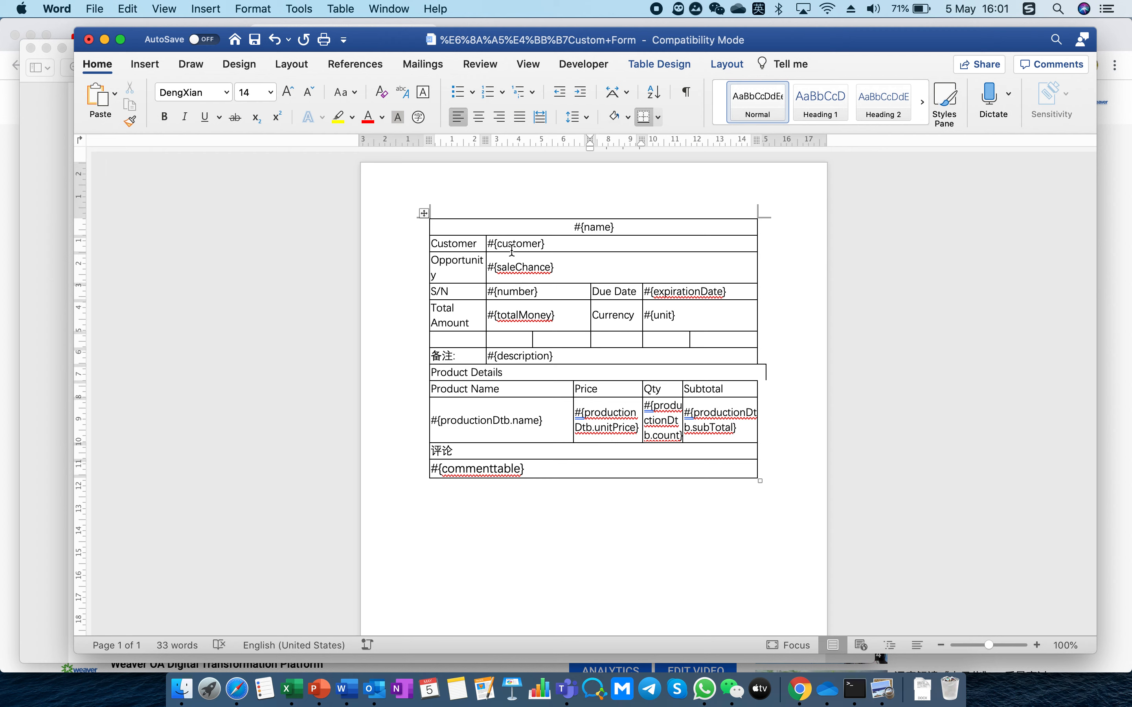
# - Widen the first label column so "Opportunity" fits on one line, and set the whole table's borders to None
pyautogui.click(423, 214)
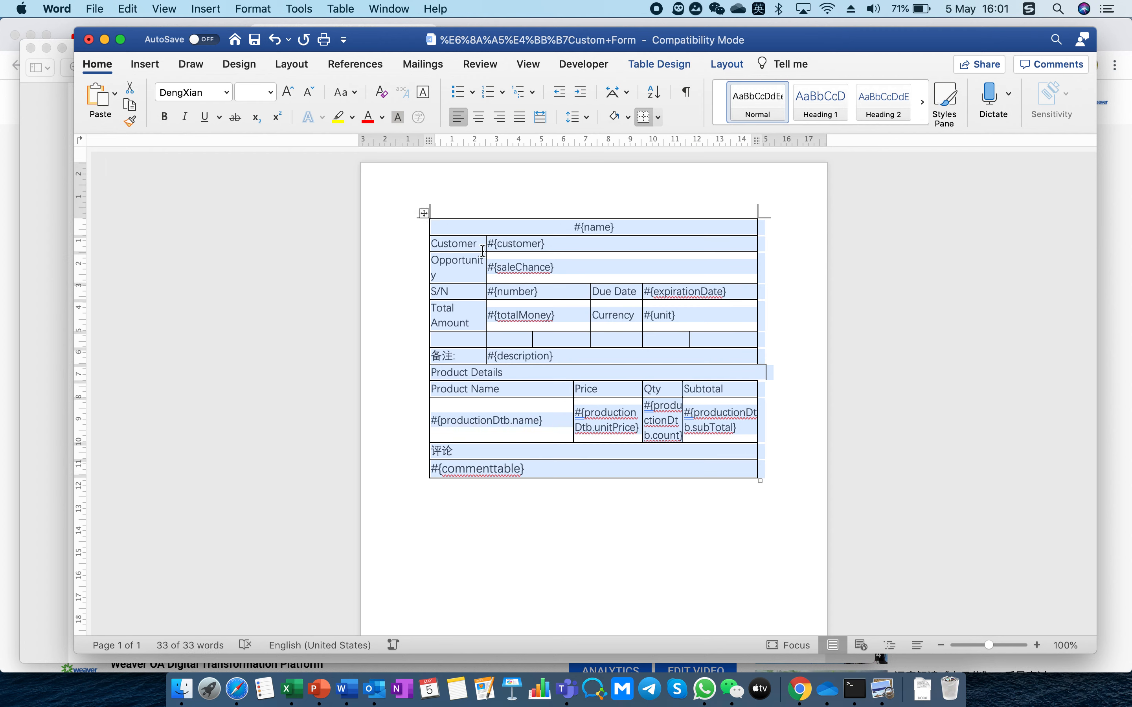
pyautogui.moveTo(485, 248); pyautogui.dragTo(492, 249)
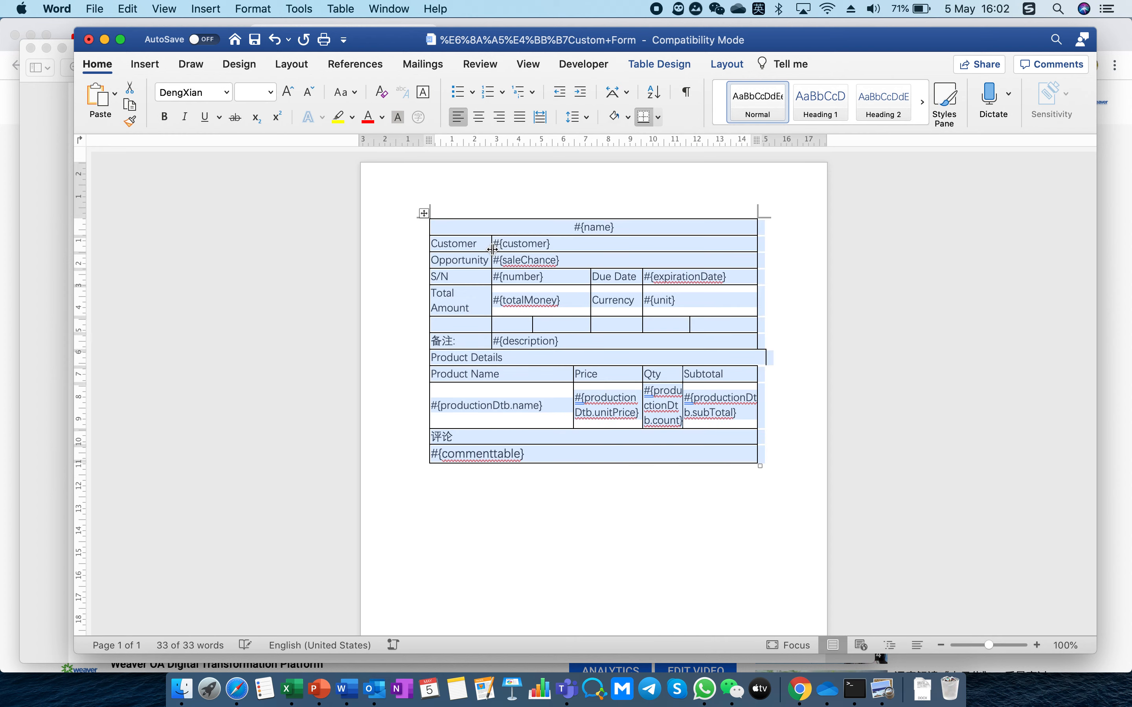
pyautogui.click(424, 214)
pyautogui.rightClick(424, 216)
pyautogui.click(472, 396)
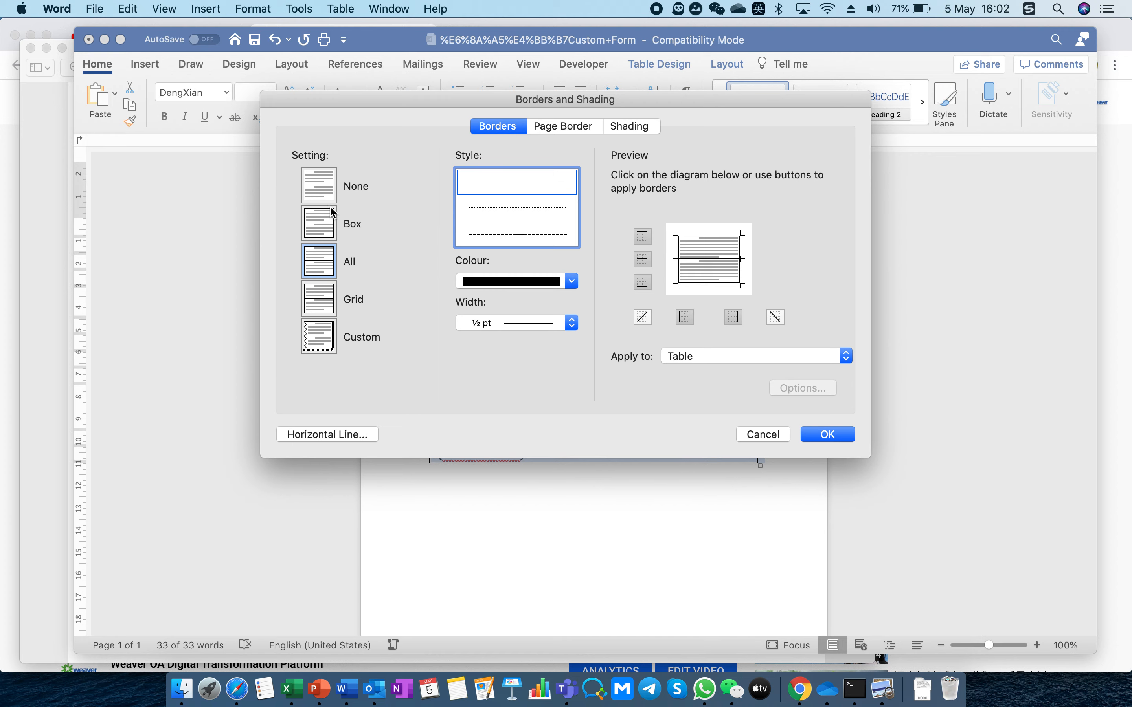
pyautogui.click(319, 187)
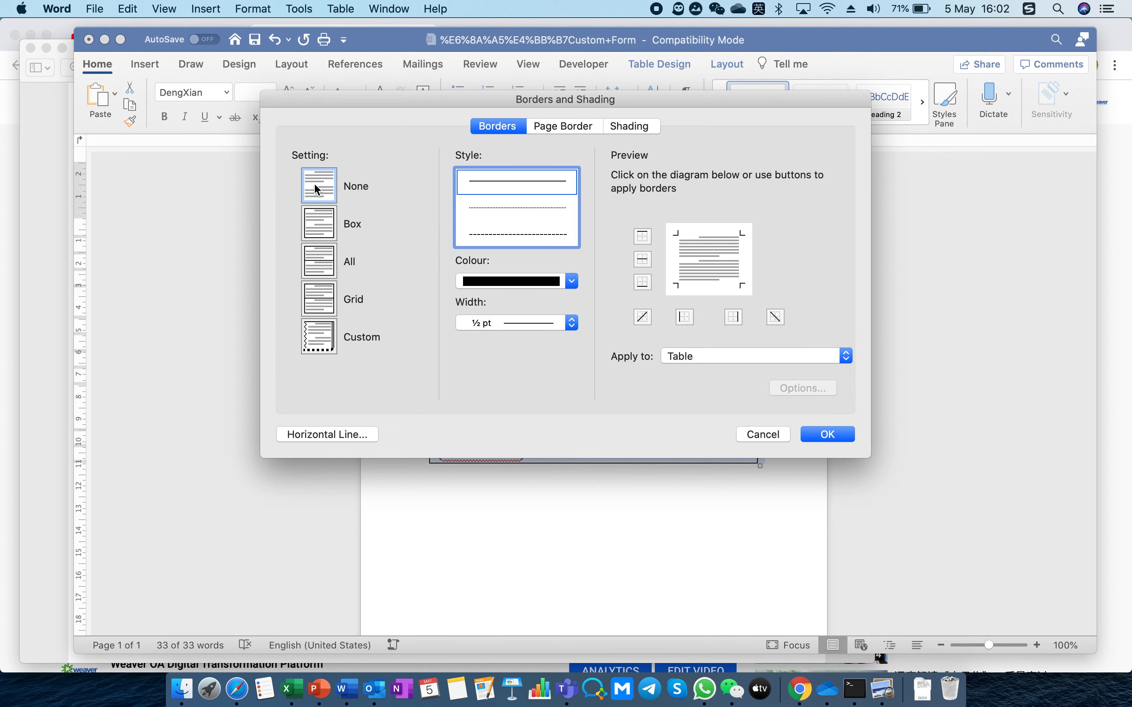
pyautogui.click(826, 435)
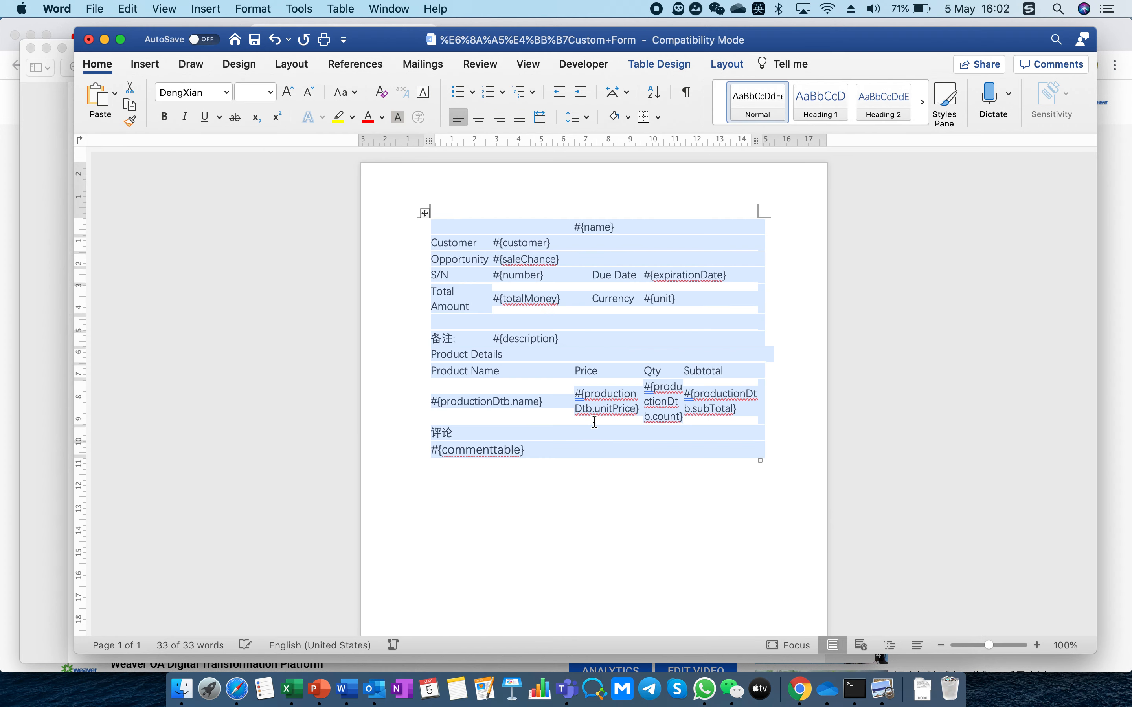
# - Replace the 备注 label in front of the description field with "Remarks:"
pyautogui.moveTo(463, 340); pyautogui.dragTo(432, 338)
pyautogui.hotkey('ctrl', 'space')
pyautogui.write('Rem')
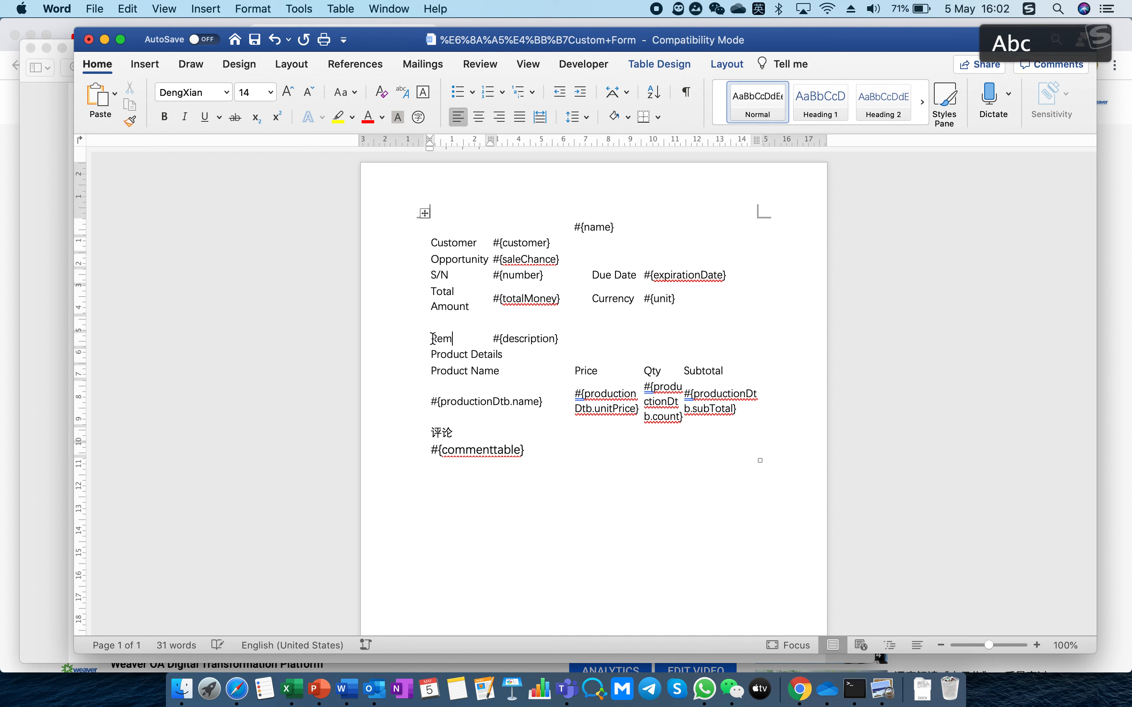
pyautogui.write('arks:')
# - Make the first-column labels from Customer to Remarks bold and widen their column so "Opportunity" fits on one line
pyautogui.moveTo(432, 243); pyautogui.dragTo(462, 339)
pyautogui.press('super+b')
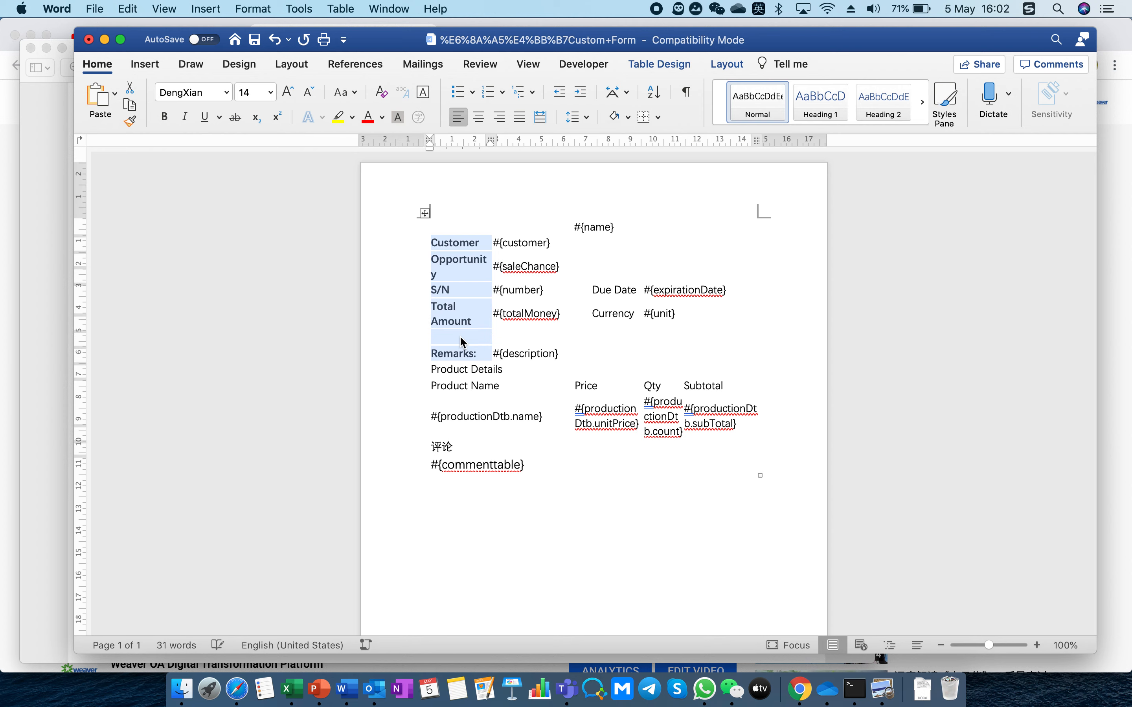
pyautogui.moveTo(494, 248); pyautogui.dragTo(498, 232)
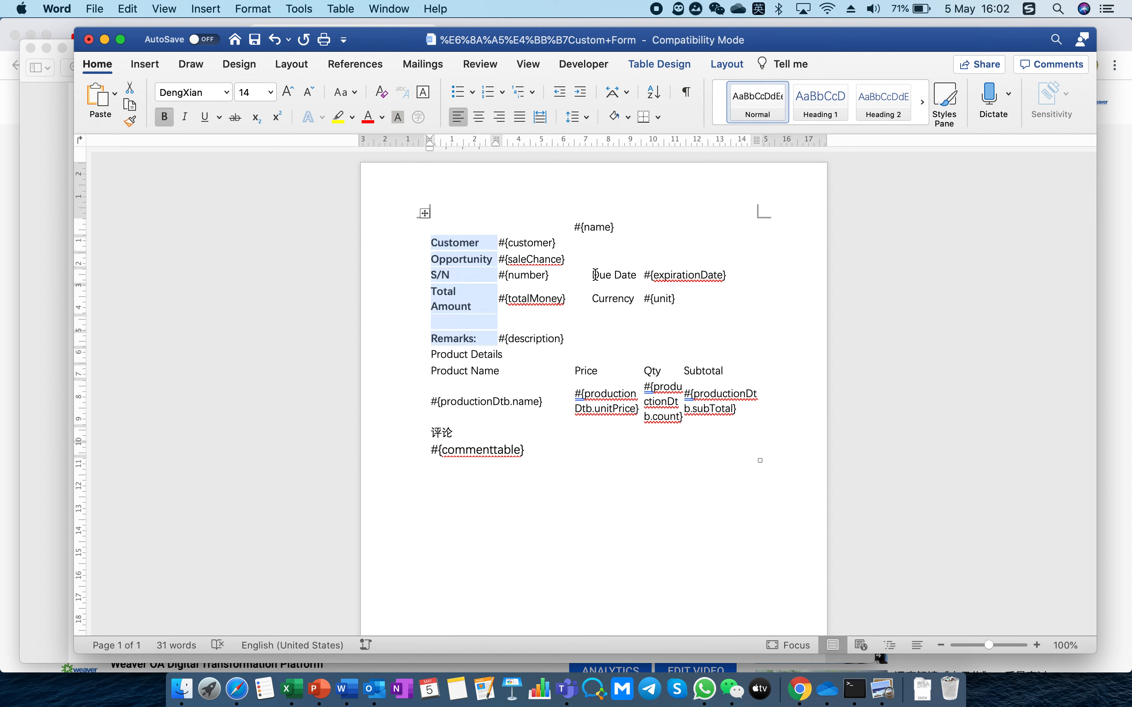
# - Make the Due Date and Currency labels and the product table's header row from Product Name to Subtotal bold
pyautogui.moveTo(595, 275); pyautogui.dragTo(610, 297)
pyautogui.press('super+b')
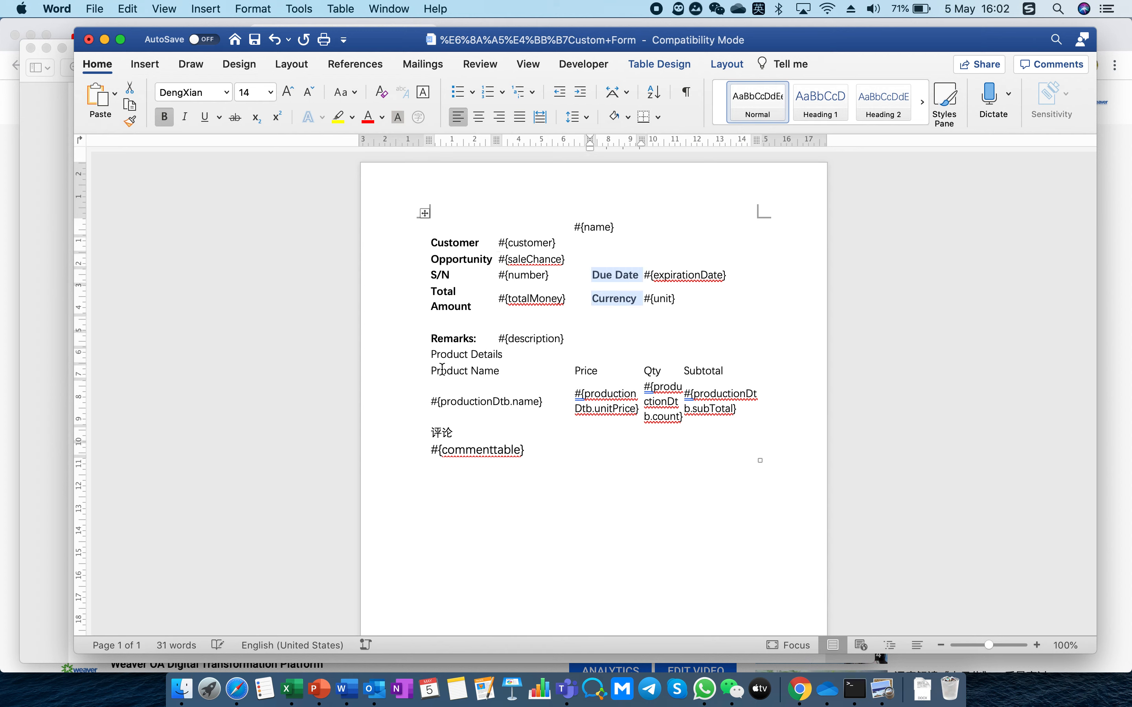
pyautogui.moveTo(437, 370); pyautogui.dragTo(699, 369)
pyautogui.press('super+b')
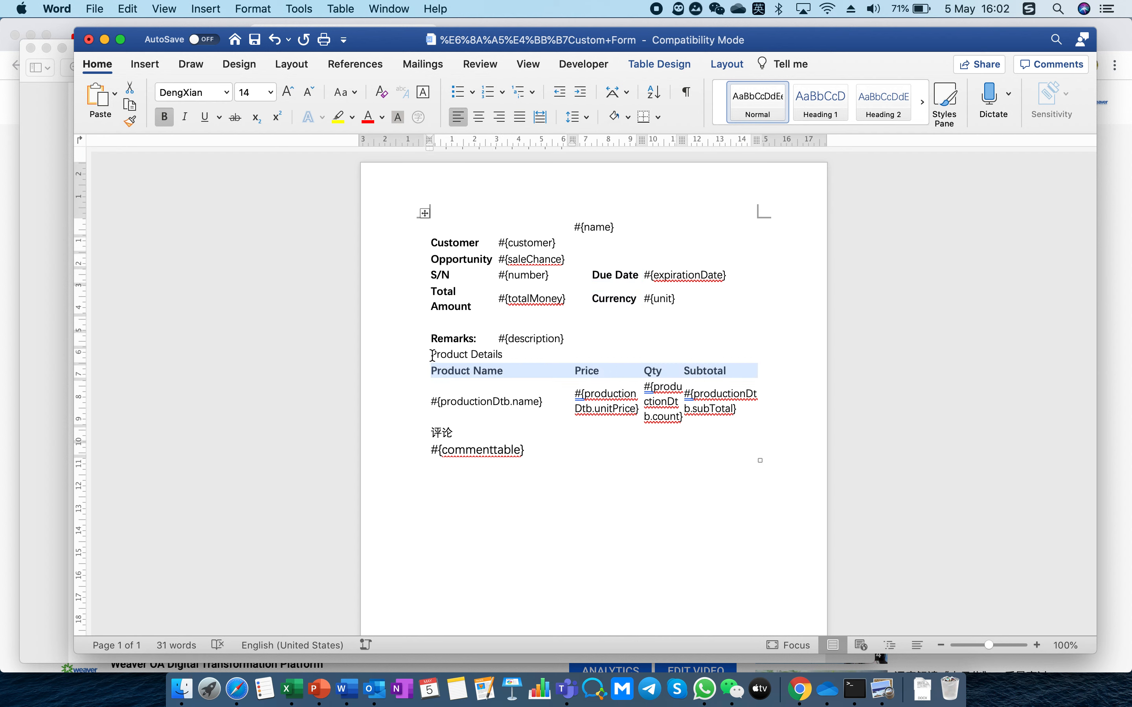
# - Shade the Product Details heading row with the standard blue colour
pyautogui.moveTo(433, 355); pyautogui.dragTo(512, 351)
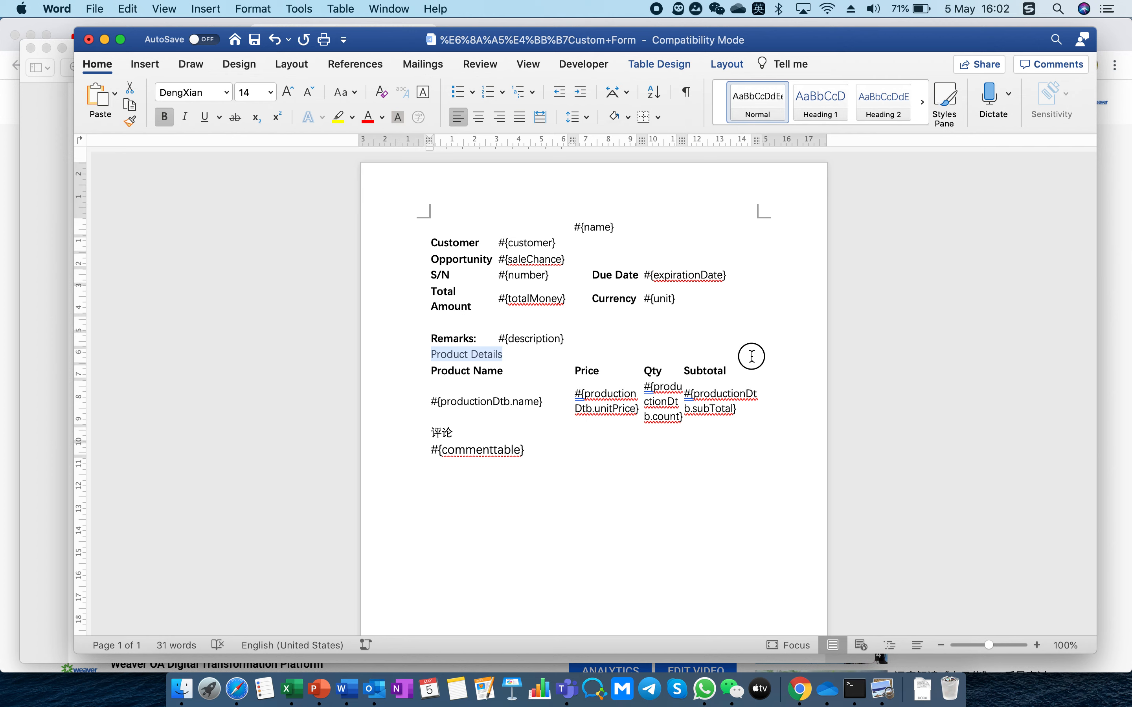
pyautogui.click(667, 59)
pyautogui.click(768, 94)
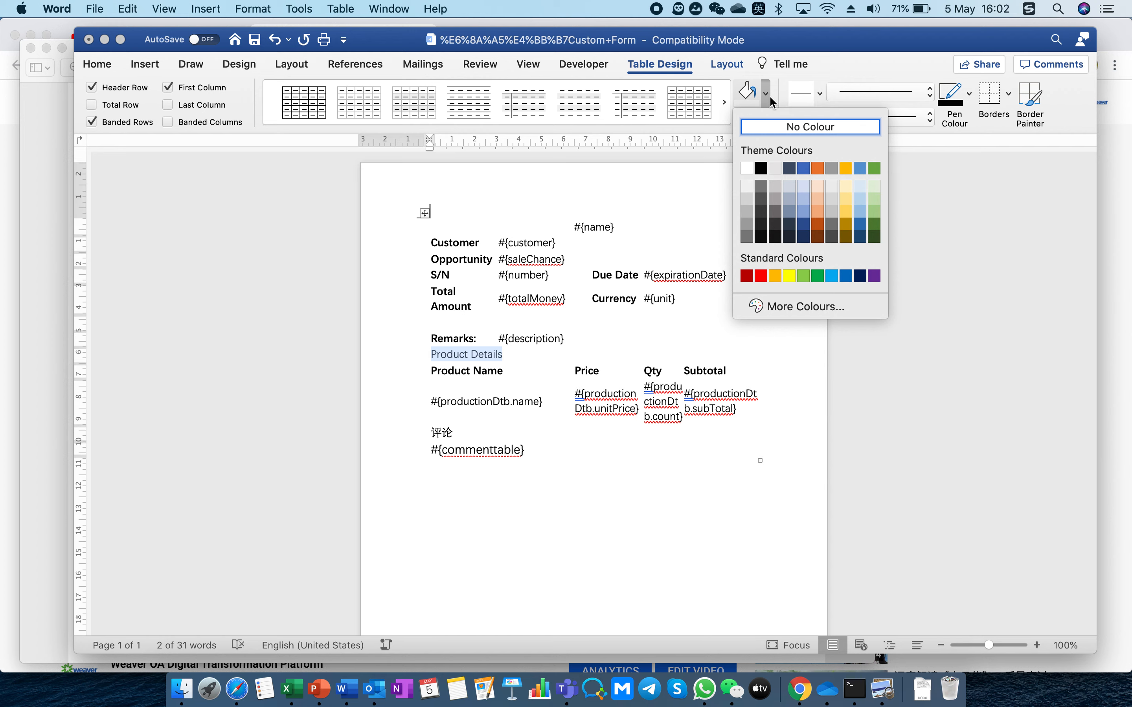
pyautogui.click(846, 276)
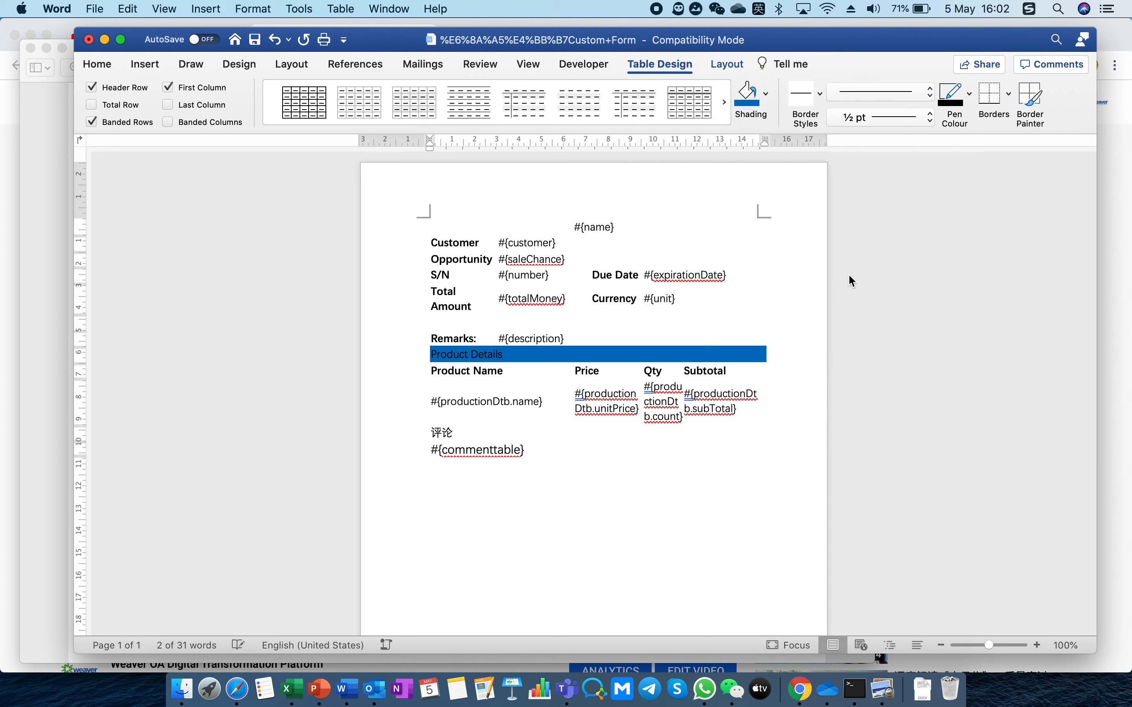
# - Set the Product Details heading text to white and bold
pyautogui.click(99, 66)
pyautogui.click(382, 117)
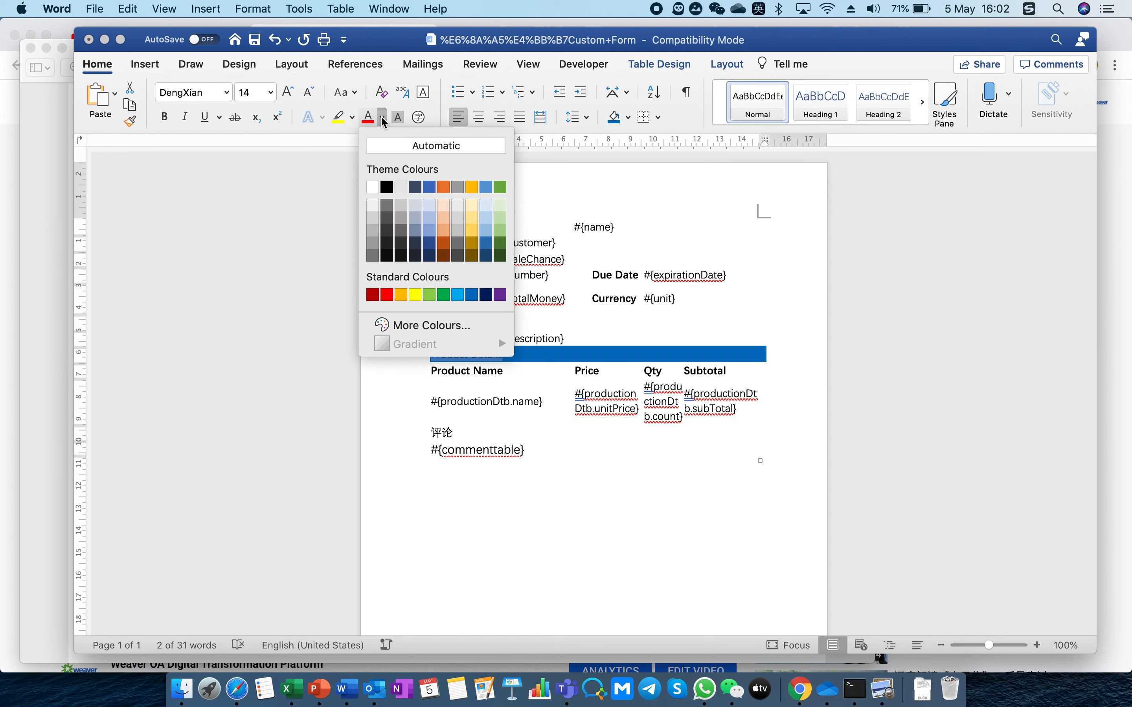
pyautogui.click(383, 186)
pyautogui.press('super+b')
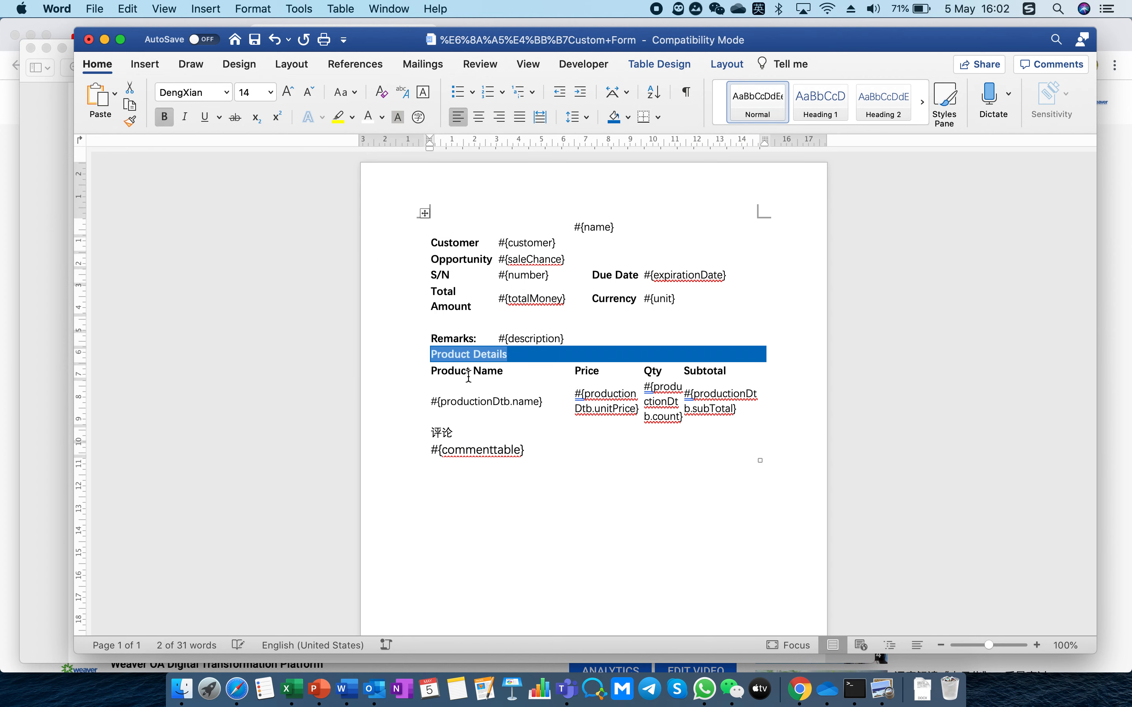
# - Delete the comments label 评论 and its #{commenttable} placeholder below the product table
pyautogui.click(488, 376)
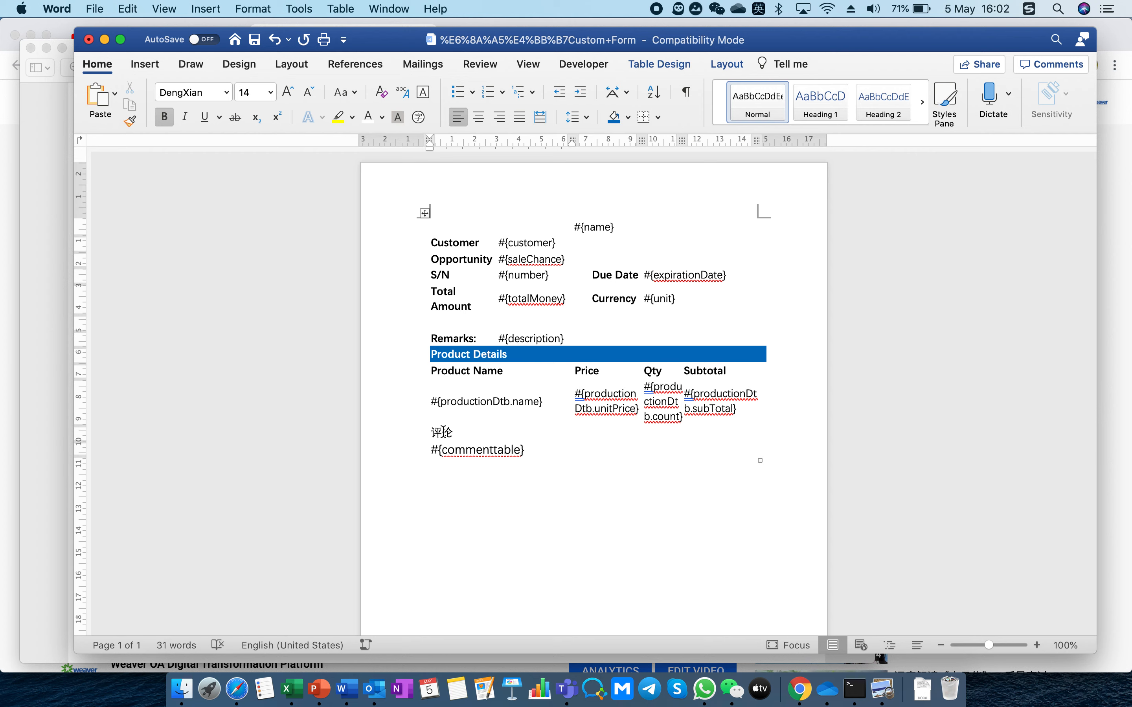
pyautogui.moveTo(432, 432); pyautogui.dragTo(524, 450)
pyautogui.press('BackSpace')
pyautogui.press('BackSpace')
# - Paste the round blue logo into the page header and write "Weaver Network International Pte. Ltd." beside it
pyautogui.doubleClick(494, 195)
pyautogui.press('super+v')
pyautogui.write('Wea')
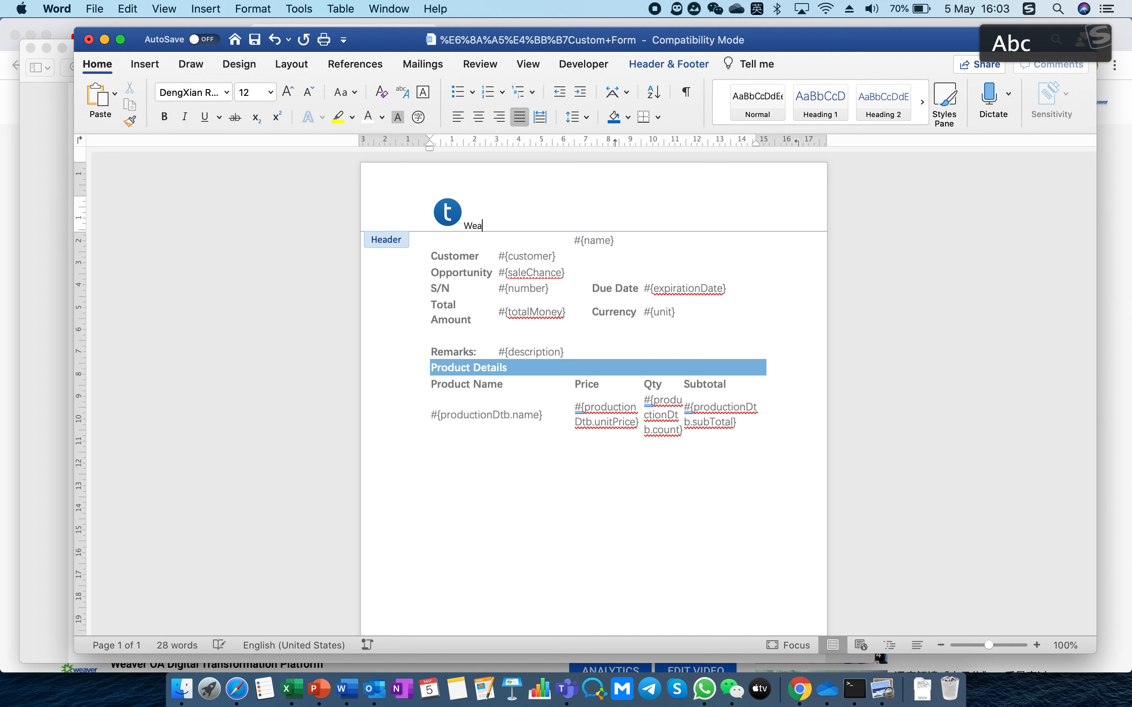
pyautogui.write('ver En')
pyautogui.write('Ne')
pyautogui.write('twork')
pyautogui.press('capslock')
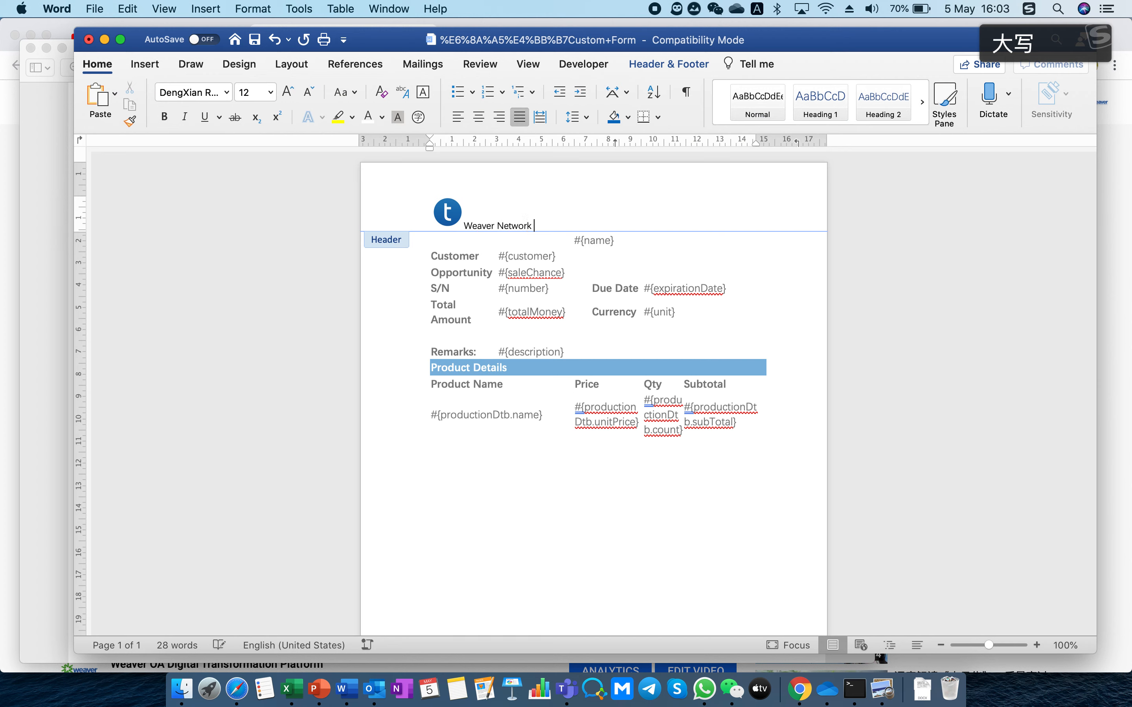
pyautogui.write('I')
pyautogui.press('capslock')
pyautogui.write('nternational Pte. Ltd.')
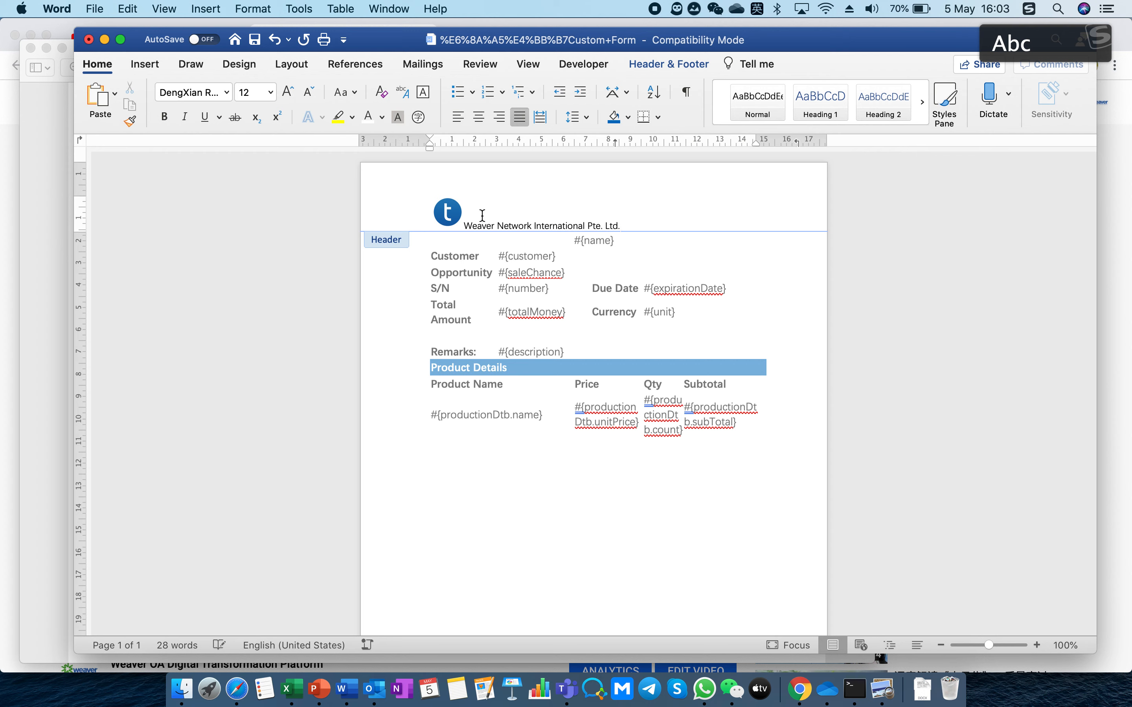
# - Right-align the company name in the header apart from the logo, make it bold, and shrink the logo to about two-thirds its size
pyautogui.moveTo(464, 225); pyautogui.dragTo(558, 226)
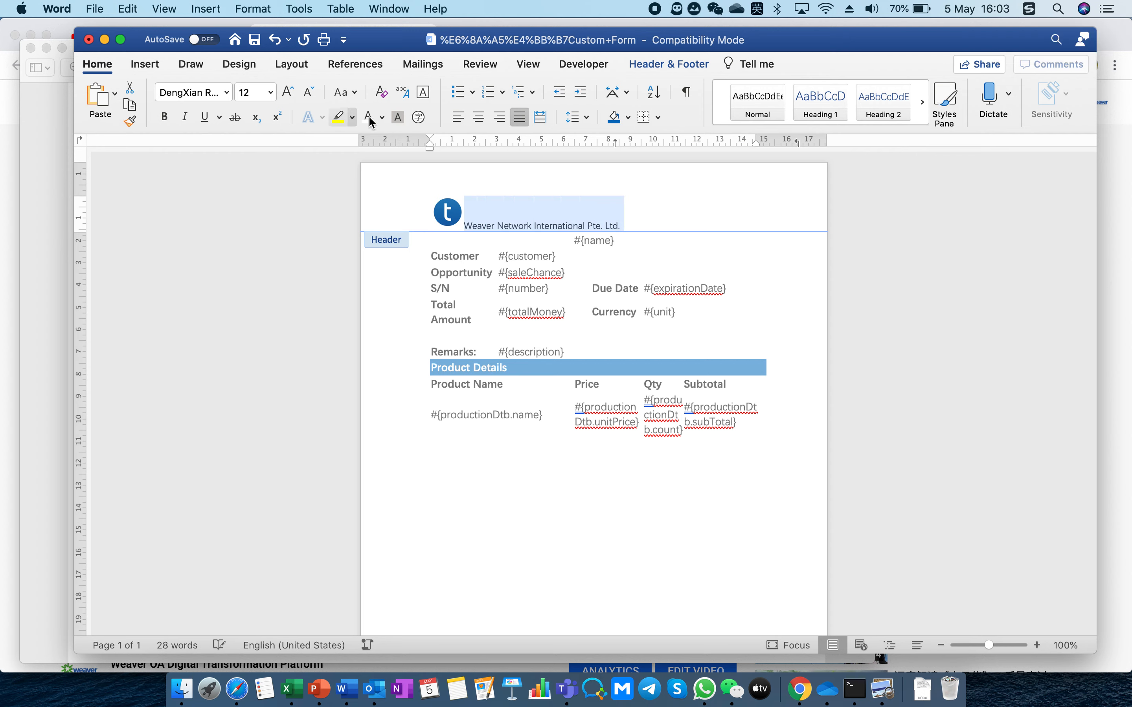
pyautogui.click(500, 118)
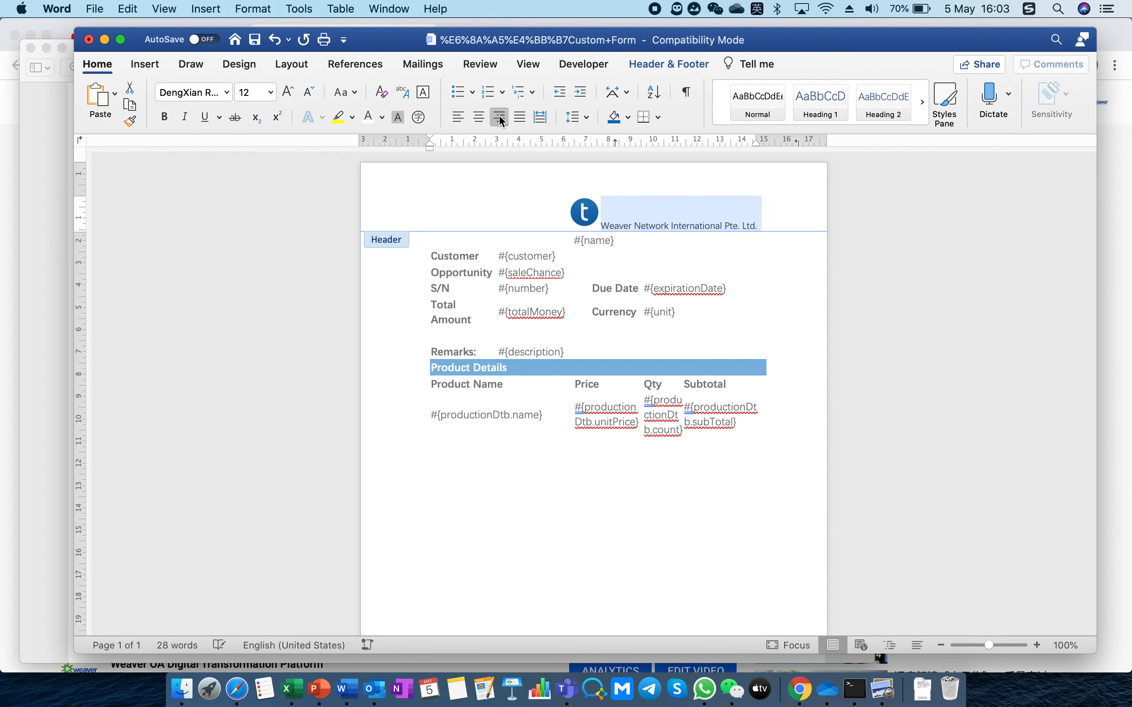
pyautogui.click(601, 226)
pyautogui.press('Tab')
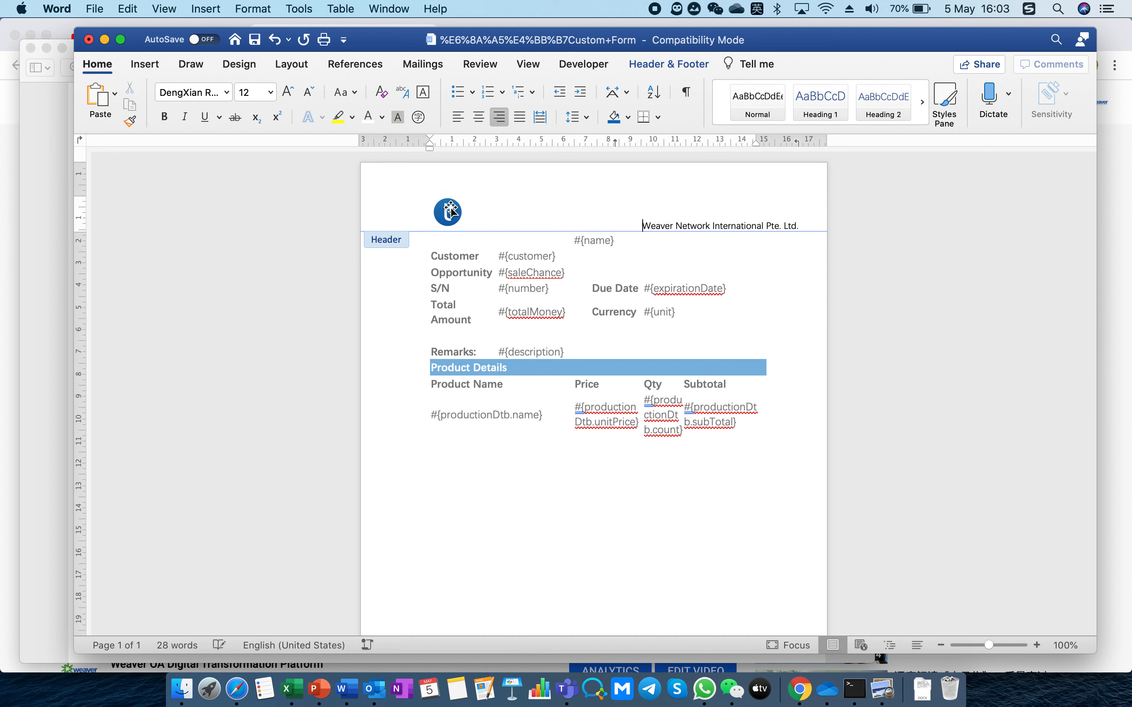
pyautogui.moveTo(639, 224); pyautogui.dragTo(873, 222)
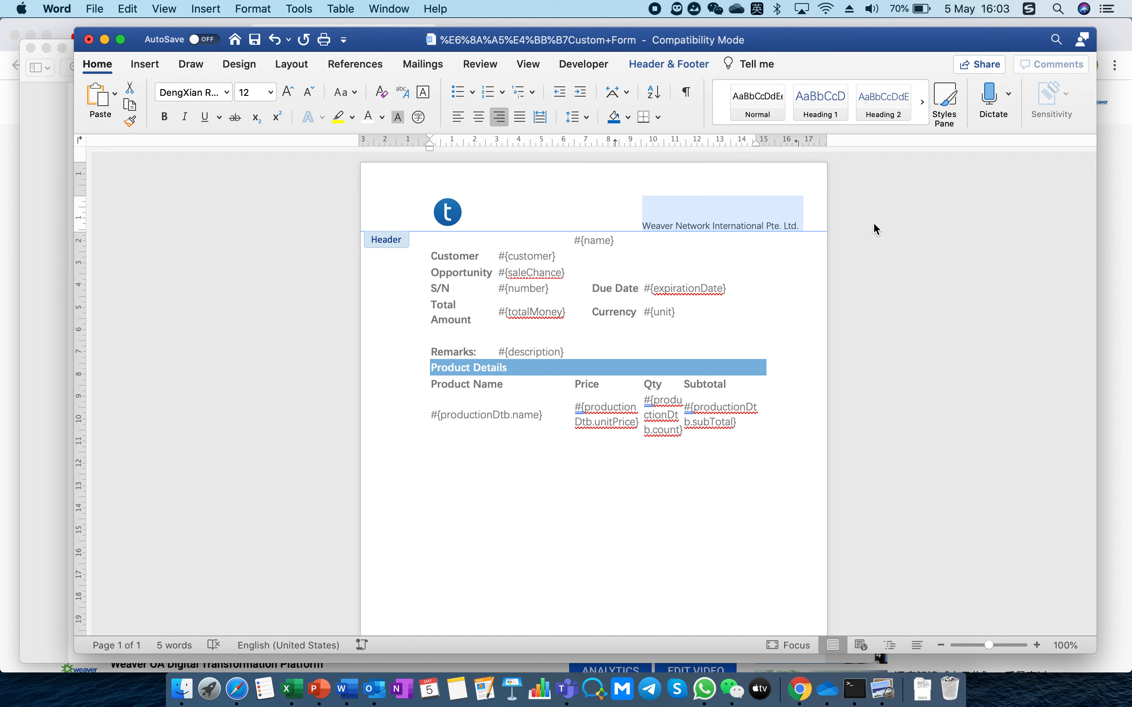
pyautogui.press('super+b')
pyautogui.click(447, 212)
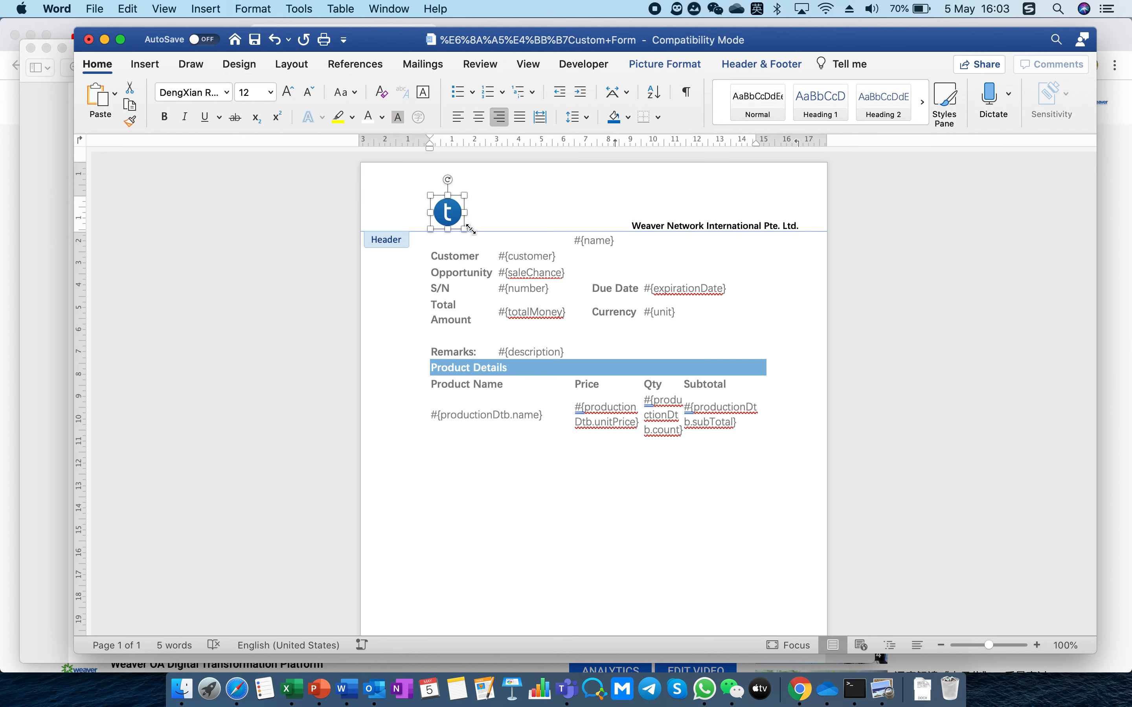
pyautogui.moveTo(461, 226); pyautogui.dragTo(454, 212)
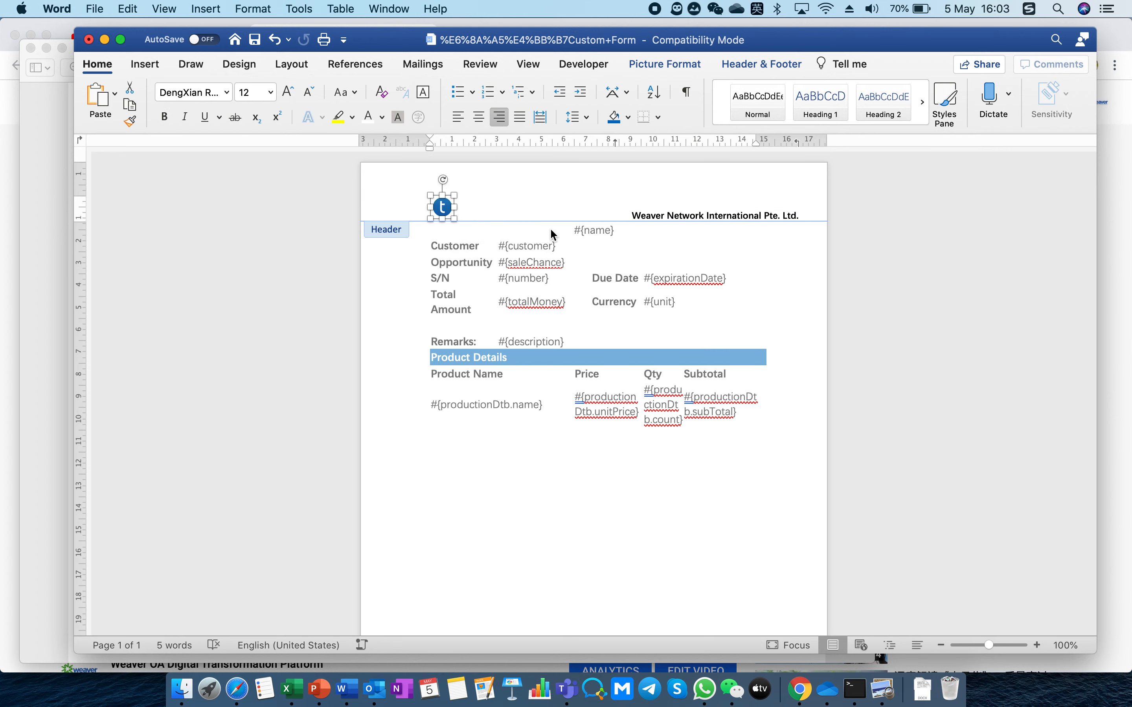
# - Replace the #{name} placeholder above the Customer row with the title "Customer Quotation"
pyautogui.click(571, 229)
pyautogui.moveTo(570, 230); pyautogui.dragTo(657, 230)
pyautogui.press('capslock')
pyautogui.write('C')
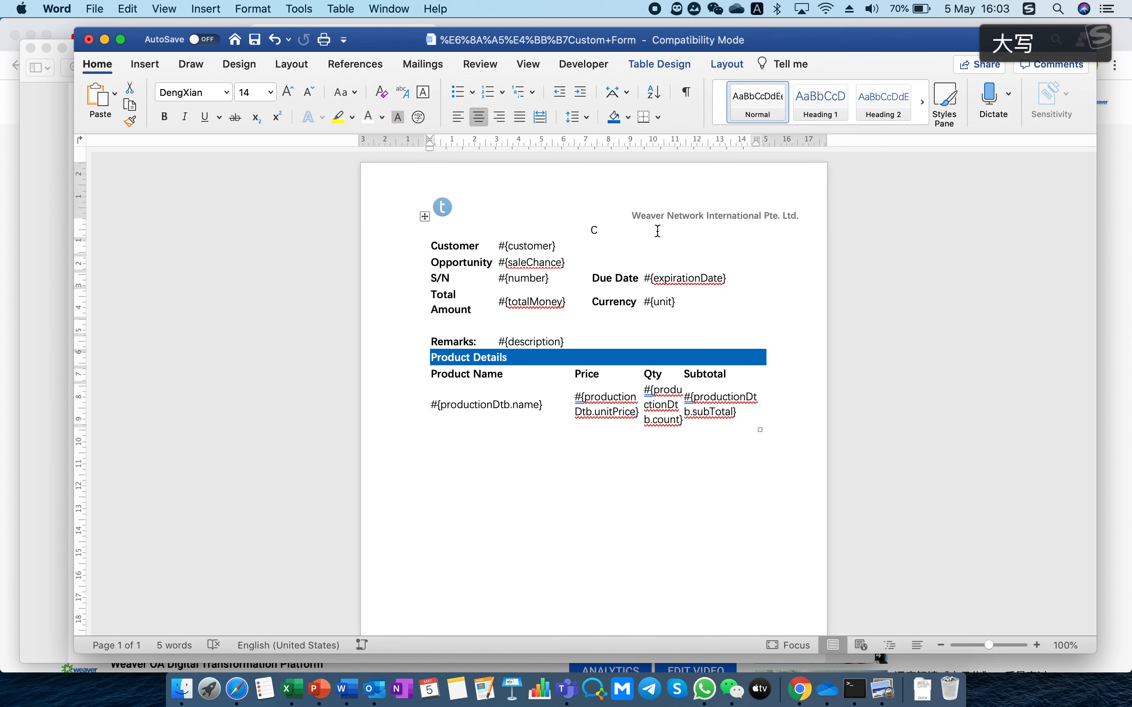
pyautogui.press('capslock')
pyautogui.write('ustomer')
pyautogui.press('capslock')
pyautogui.write('Q')
pyautogui.press('capslock')
pyautogui.write('uotation')
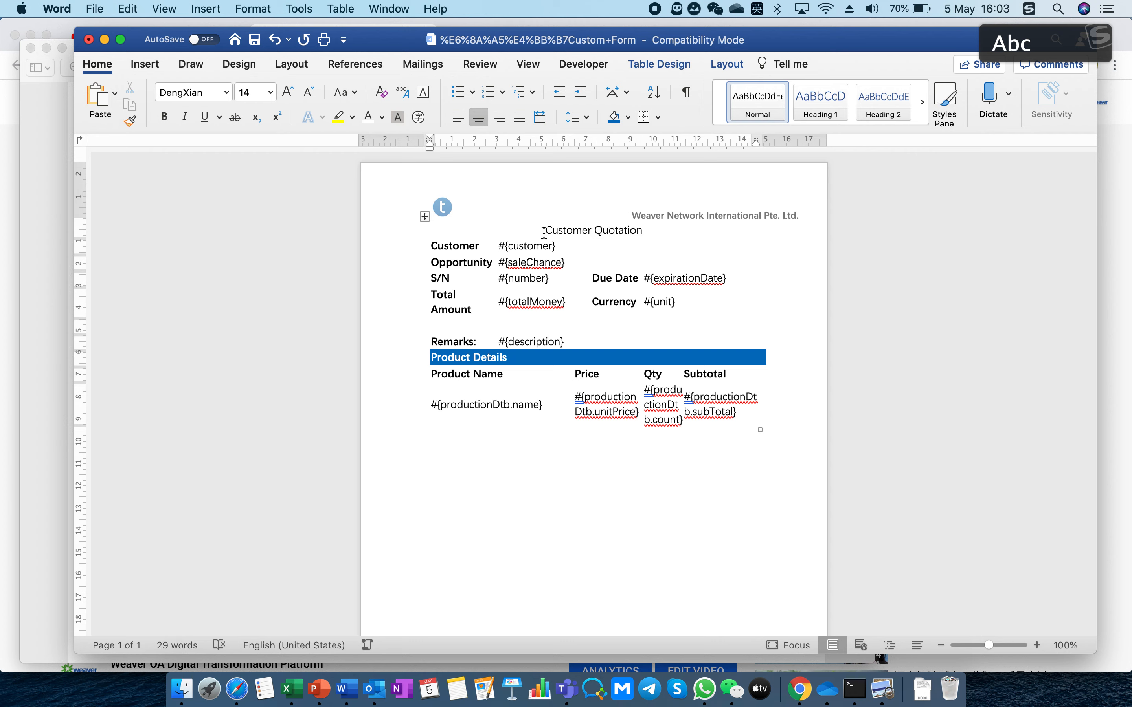
# - Format the Customer Quotation title in bold at font size 24
pyautogui.moveTo(544, 233); pyautogui.dragTo(644, 232)
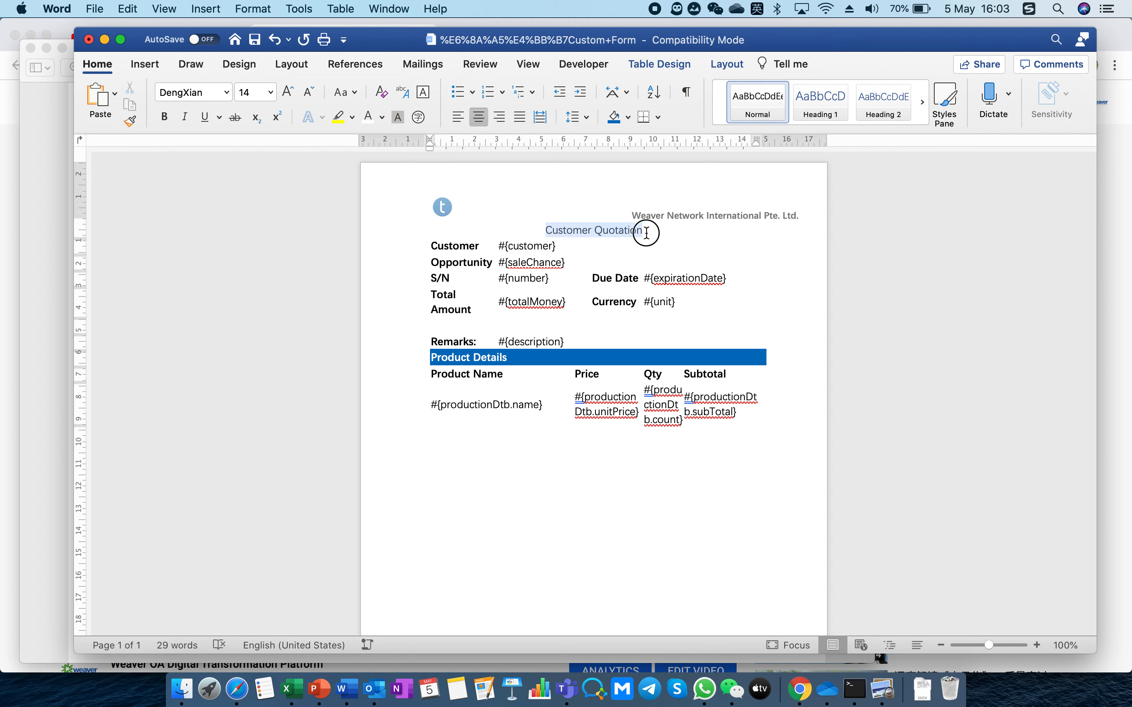
pyautogui.click(256, 95)
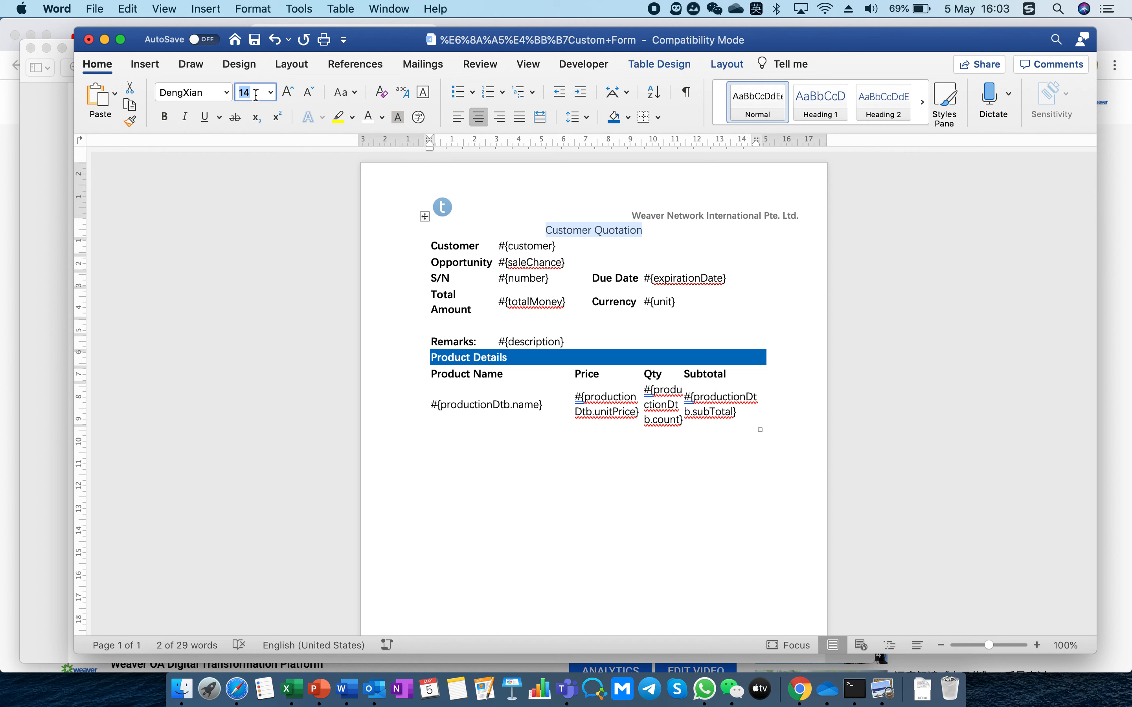
pyautogui.write('2')
pyautogui.press('Return')
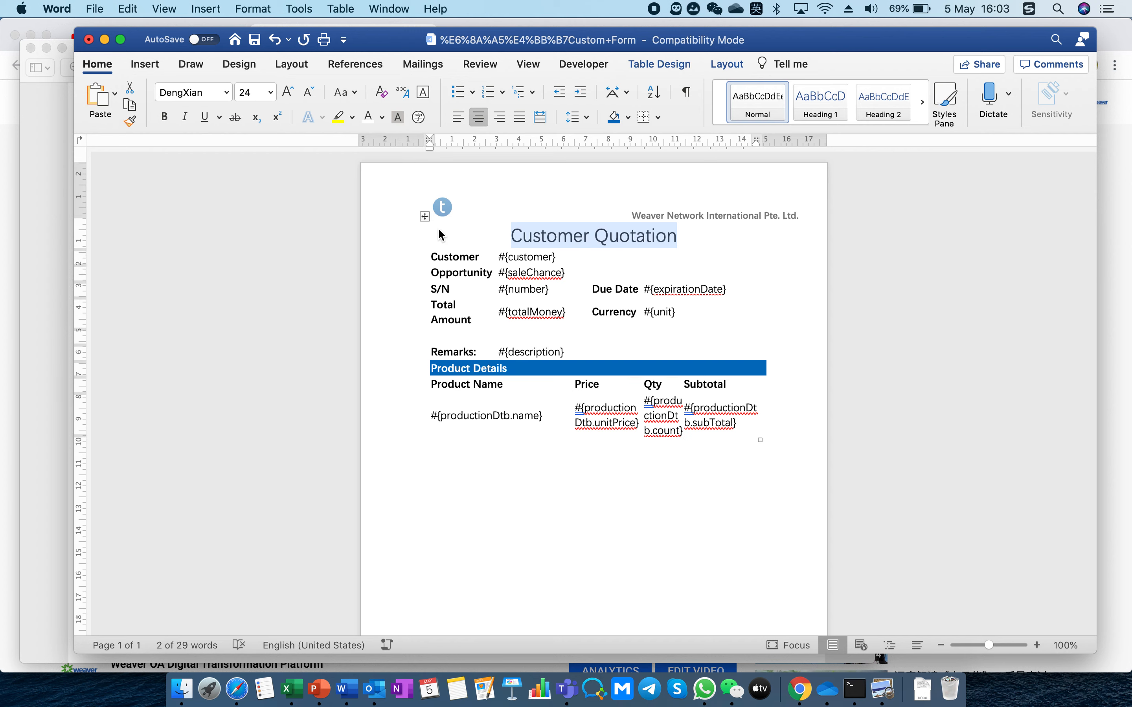
pyautogui.moveTo(468, 234); pyautogui.dragTo(666, 235)
pyautogui.press('super+b')
pyautogui.click(548, 239)
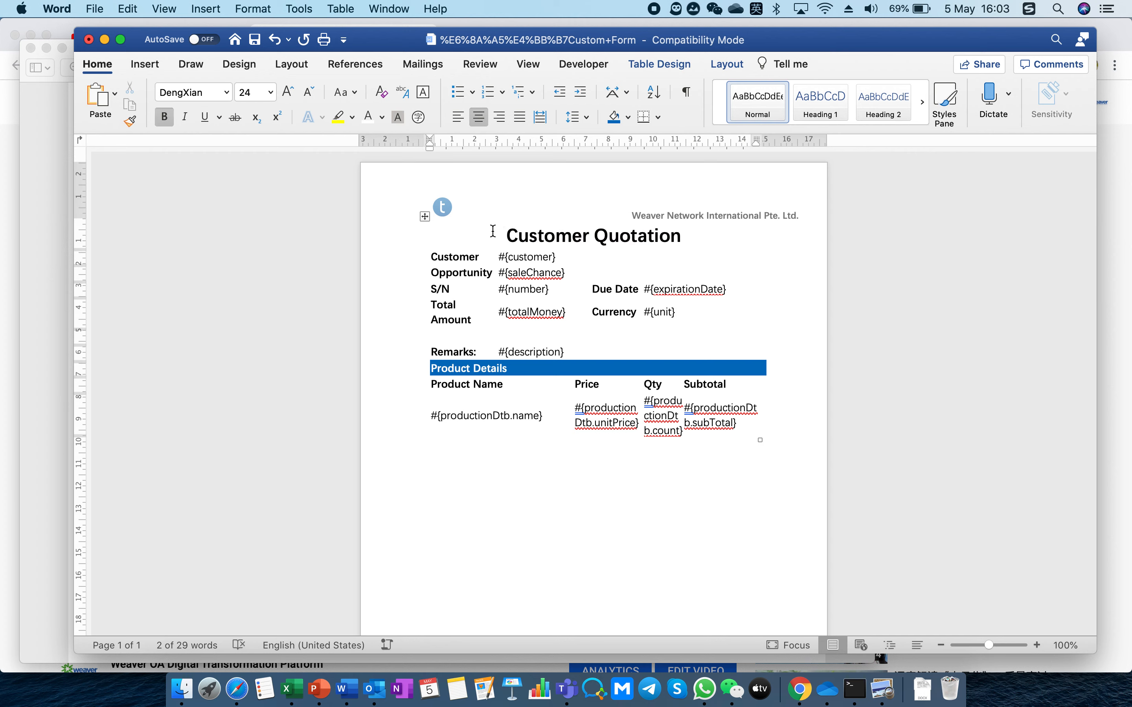
# - Change the font of the title and the entire quotation table to Arial
pyautogui.moveTo(487, 233); pyautogui.dragTo(842, 442)
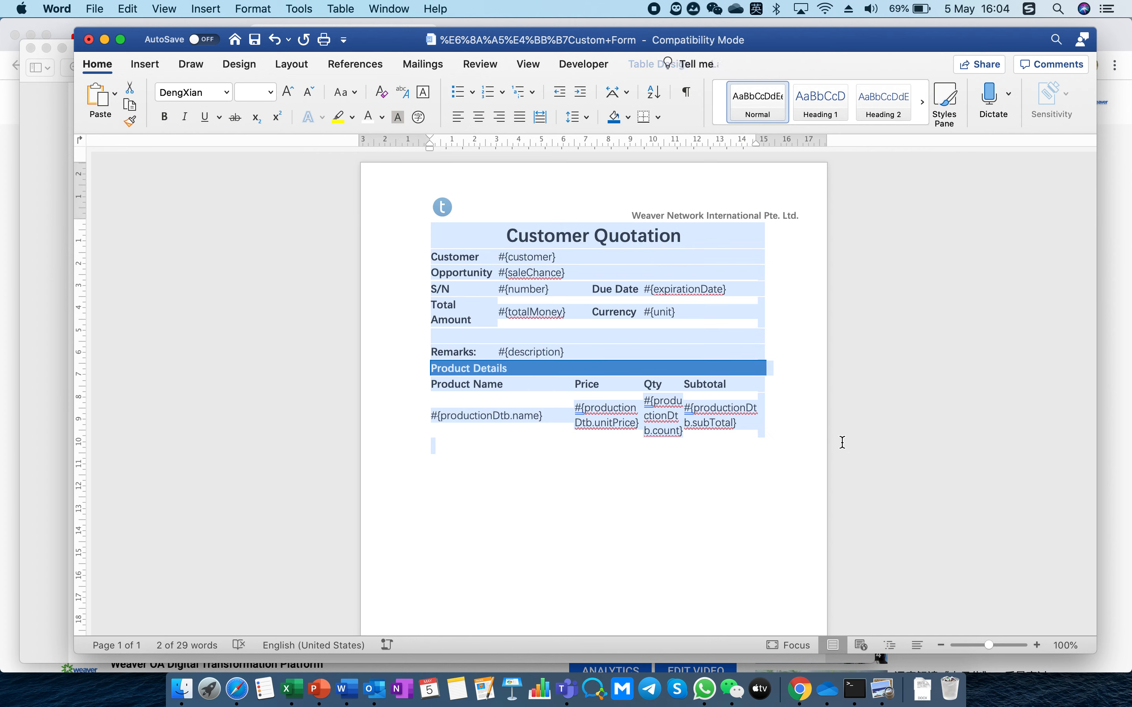
pyautogui.click(213, 100)
pyautogui.write('Arial')
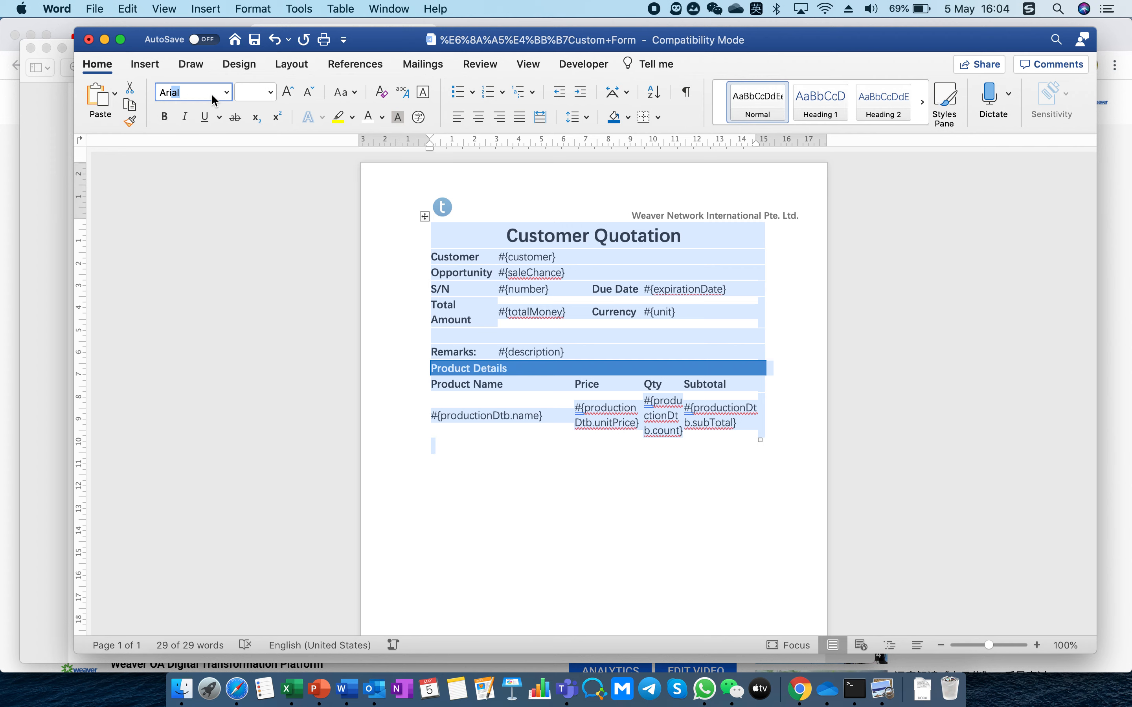
pyautogui.press('Return')
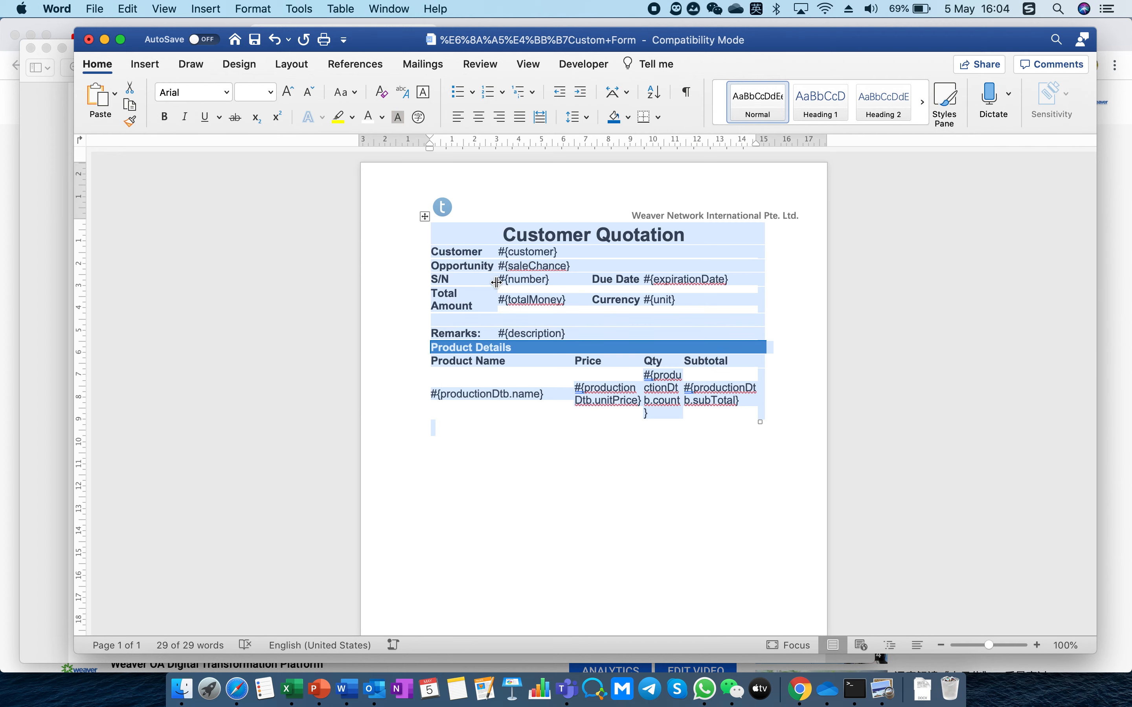
# - Stretch the table slightly taller and add a blank line above the Customer label and its #{customer} placeholder
pyautogui.moveTo(762, 421); pyautogui.dragTo(769, 523)
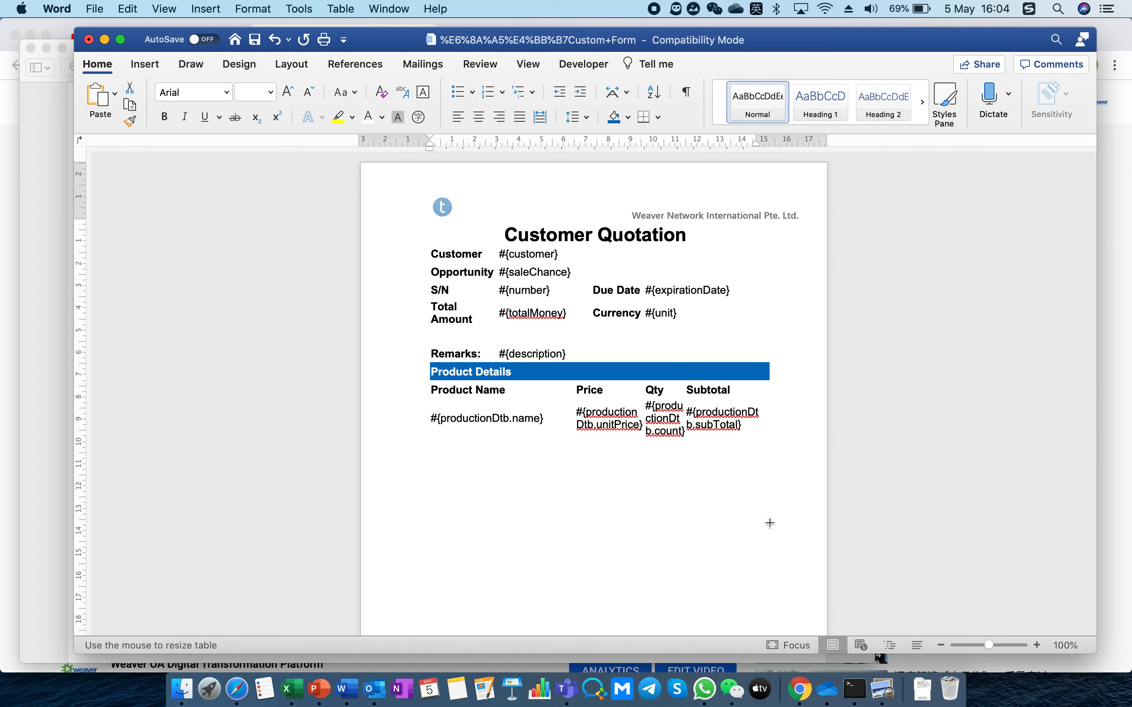
pyautogui.click(687, 527)
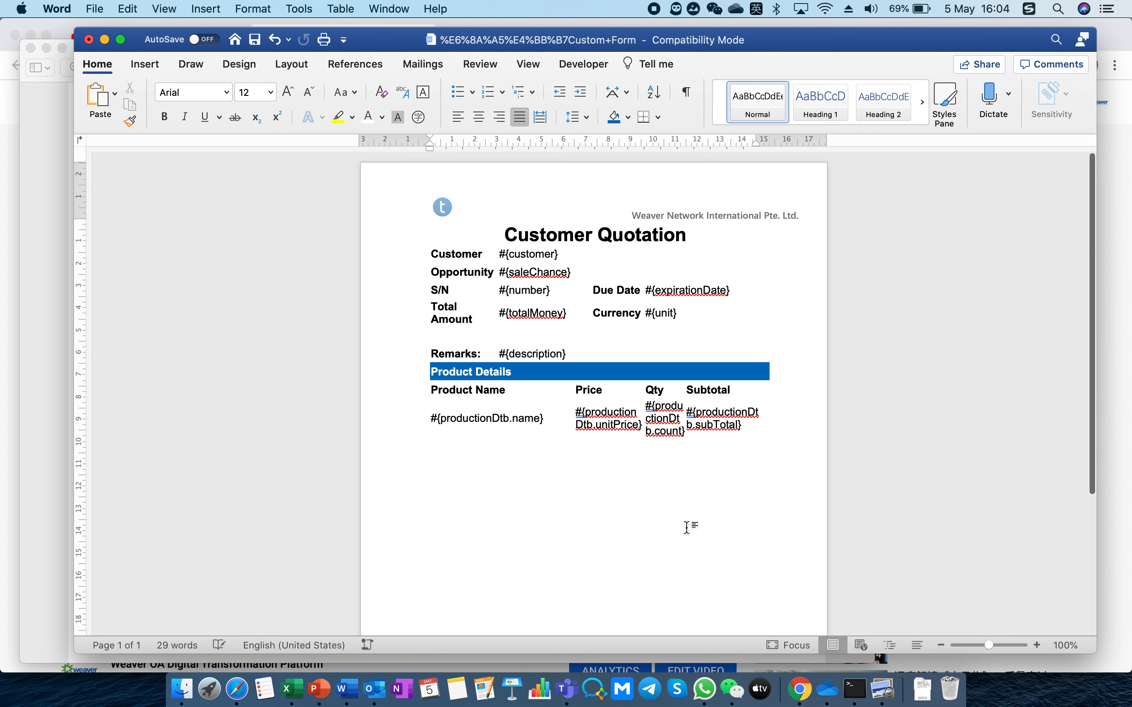
pyautogui.scroll(-2, 687, 526)
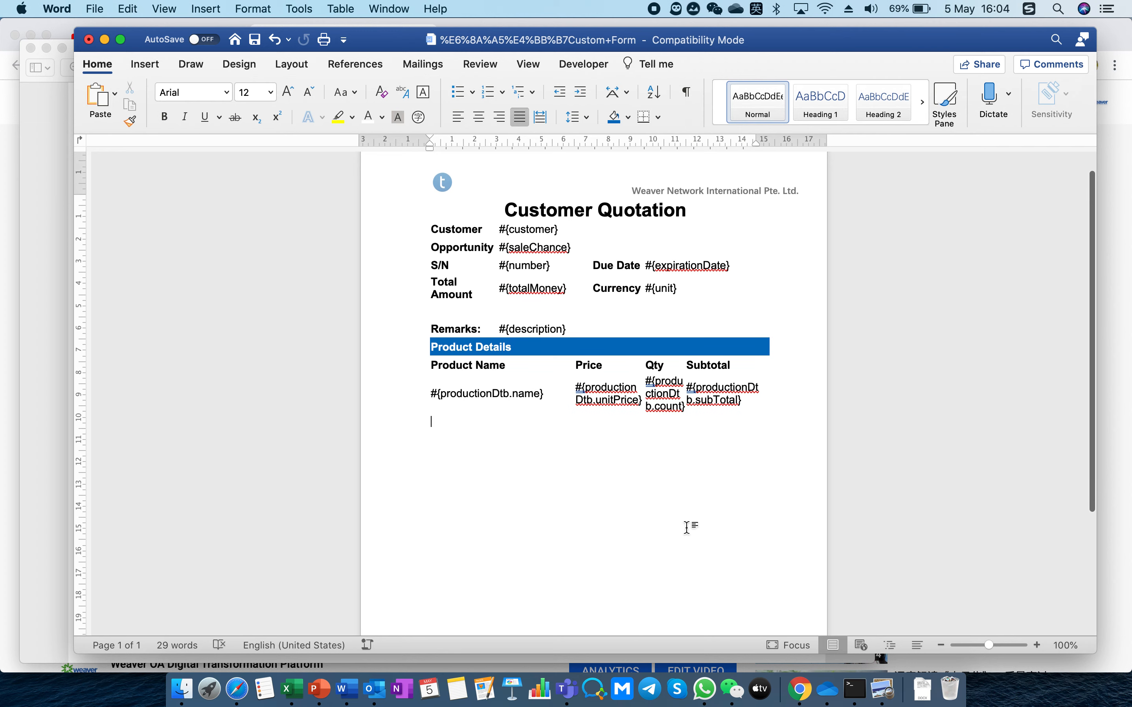
pyautogui.click(432, 233)
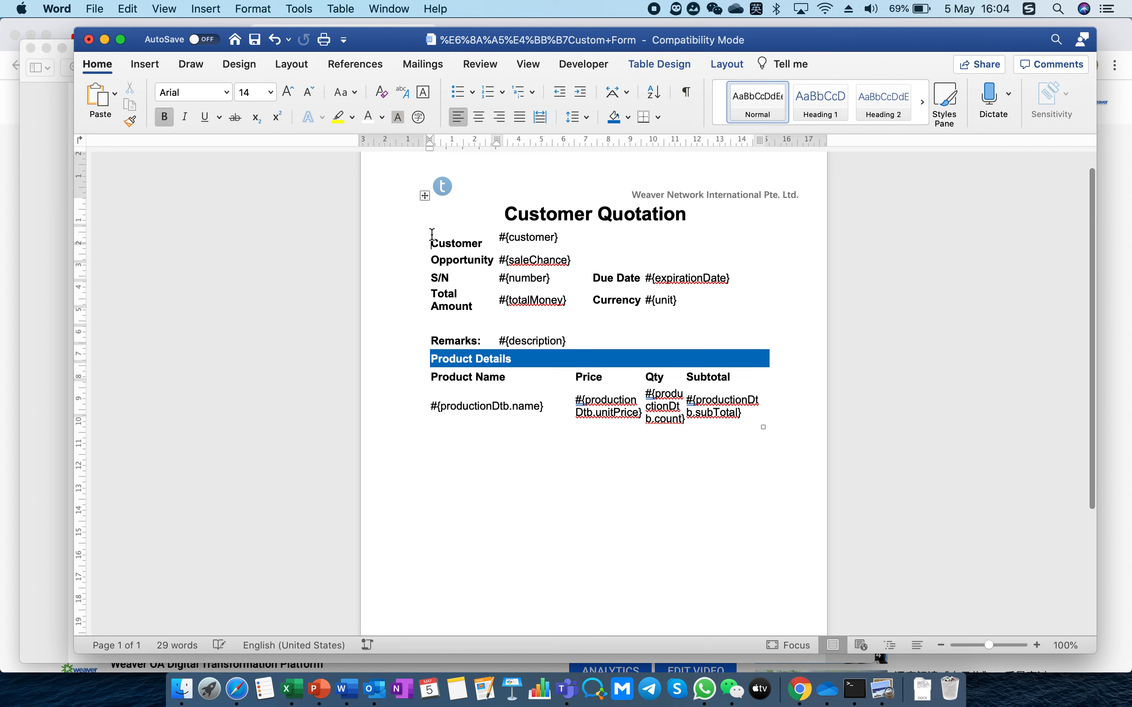
pyautogui.click(501, 237)
pyautogui.click(519, 517)
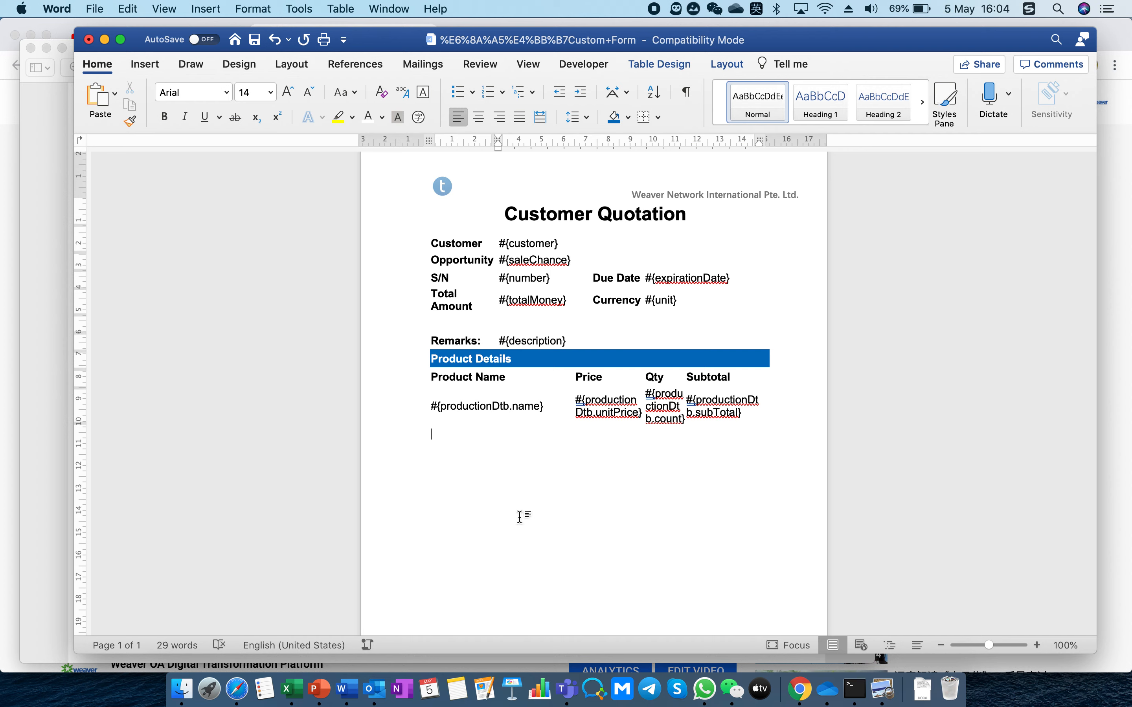
# - Save a copy of the document in Downloads as a Word document named "Customer Quotation"
pyautogui.click(95, 9)
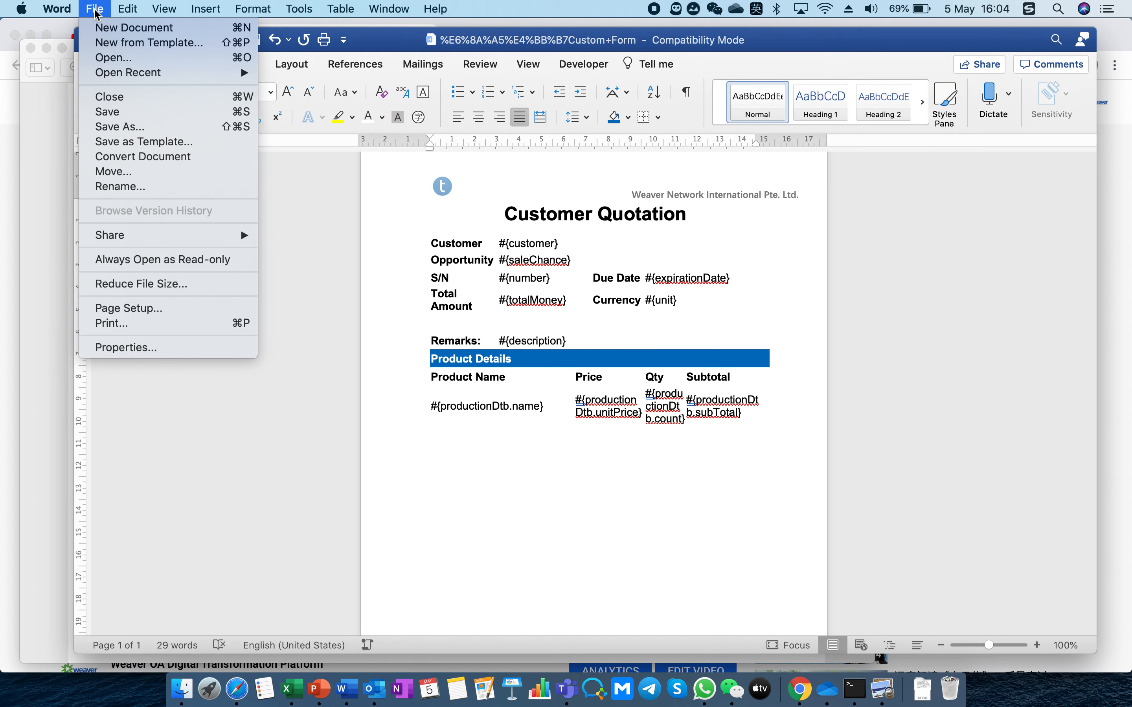
pyautogui.click(150, 139)
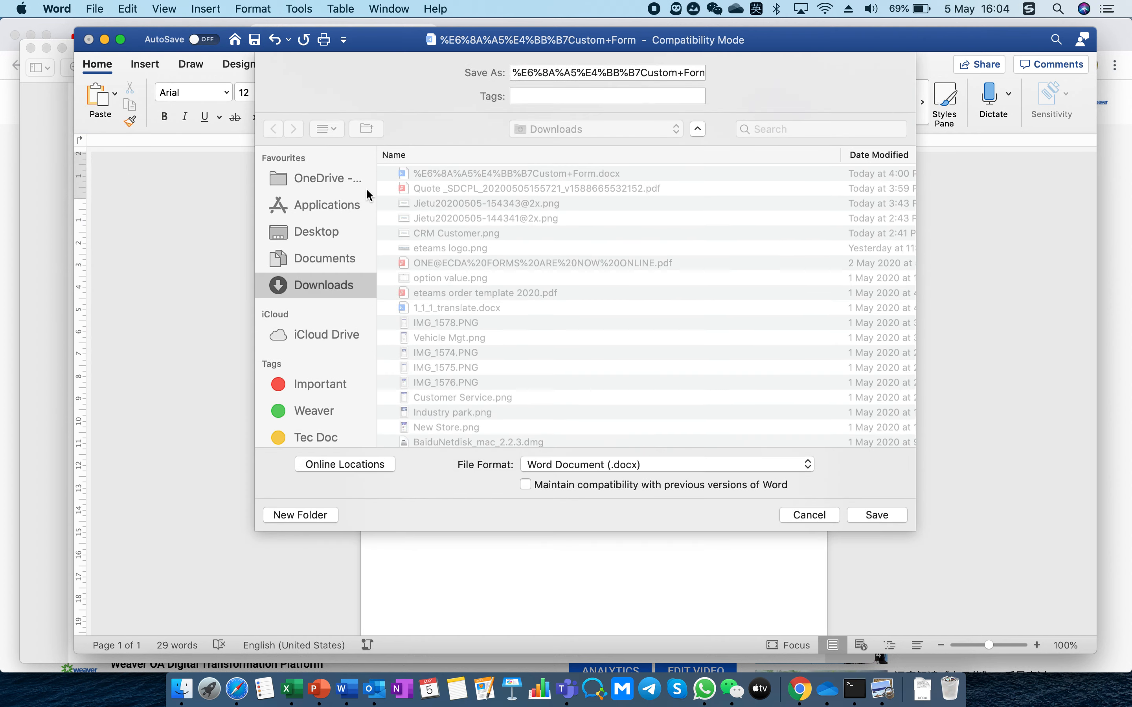
pyautogui.press('capslock')
pyautogui.write('Customer .docx')
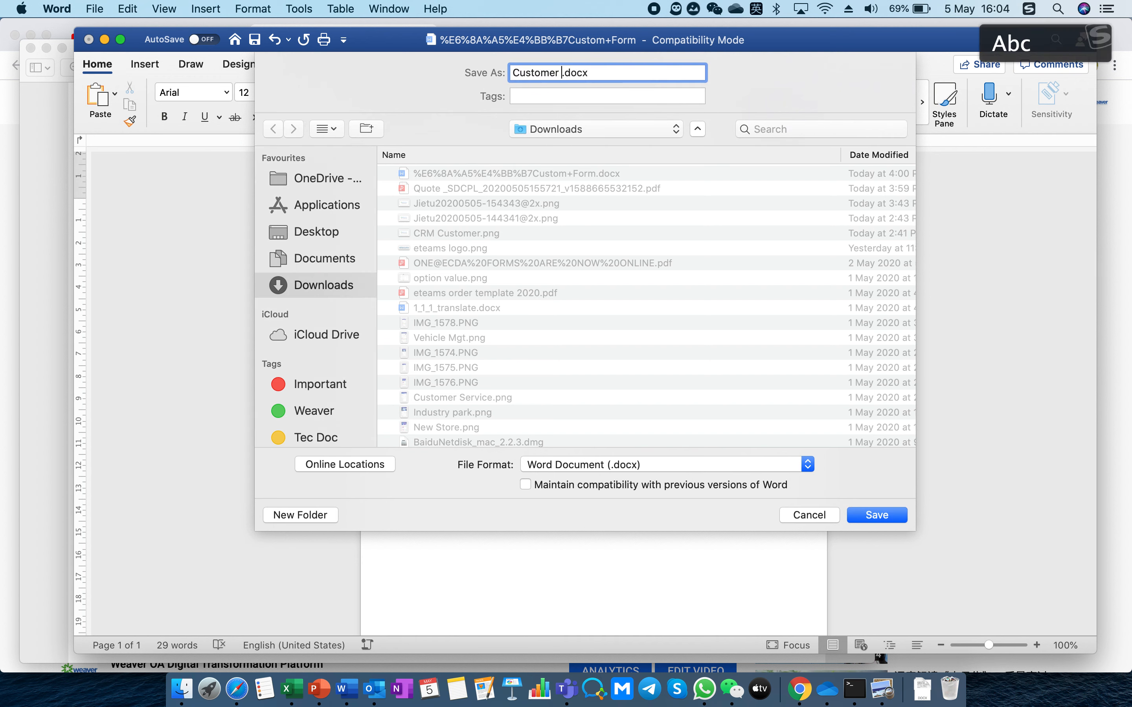
pyautogui.press('capslock')
pyautogui.write('QUOT')
pyautogui.press('BackSpace')
pyautogui.press('BackSpace')
pyautogui.press('BackSpace')
pyautogui.press('capslock')
pyautogui.write('uotation')
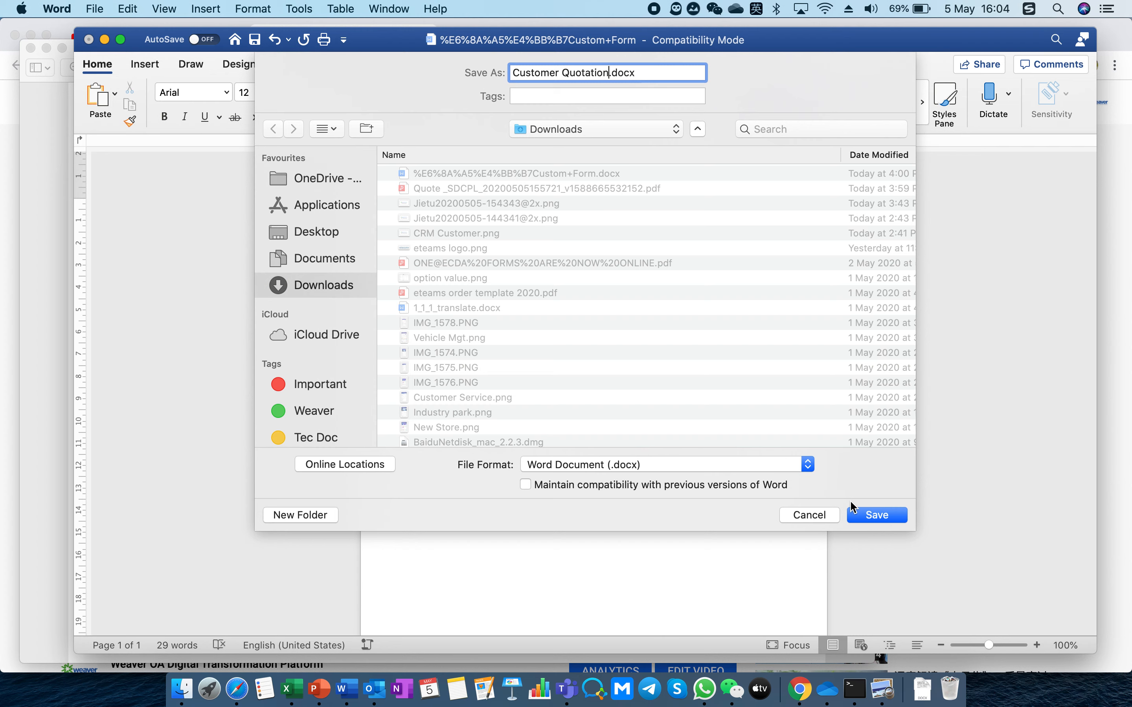
pyautogui.click(863, 514)
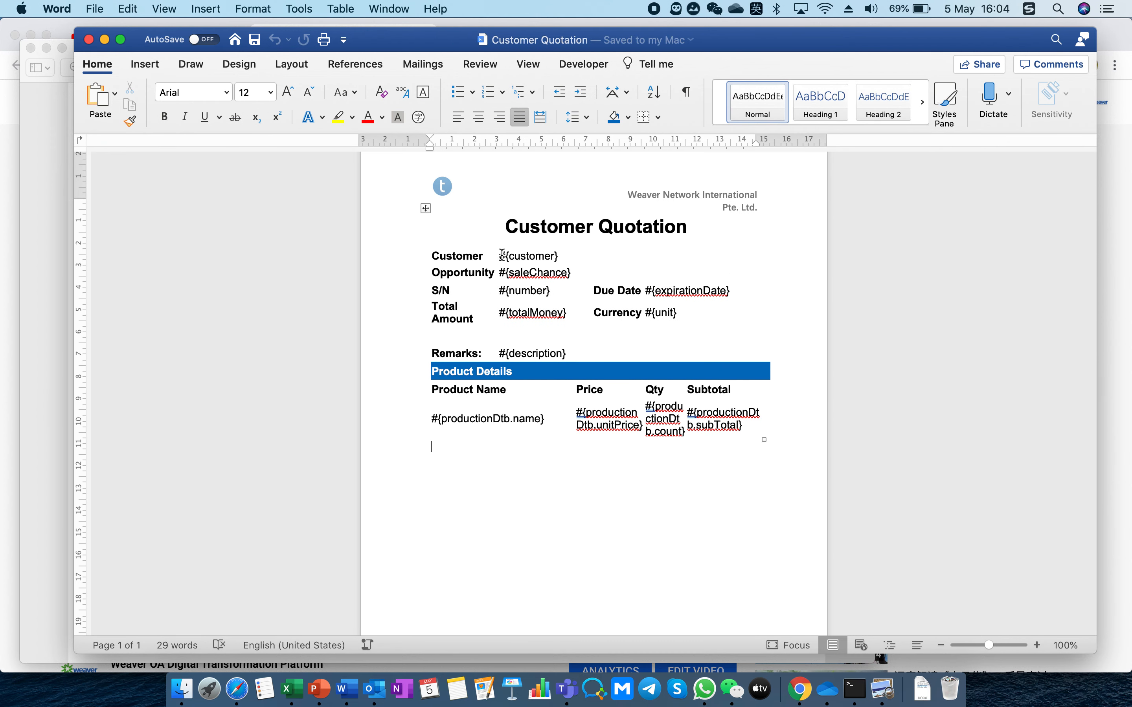
# - Switch to the eteams Add A Template form in the browser and upload Customer Quotation.docx from Downloads
pyautogui.moveTo(500, 256); pyautogui.dragTo(560, 256)
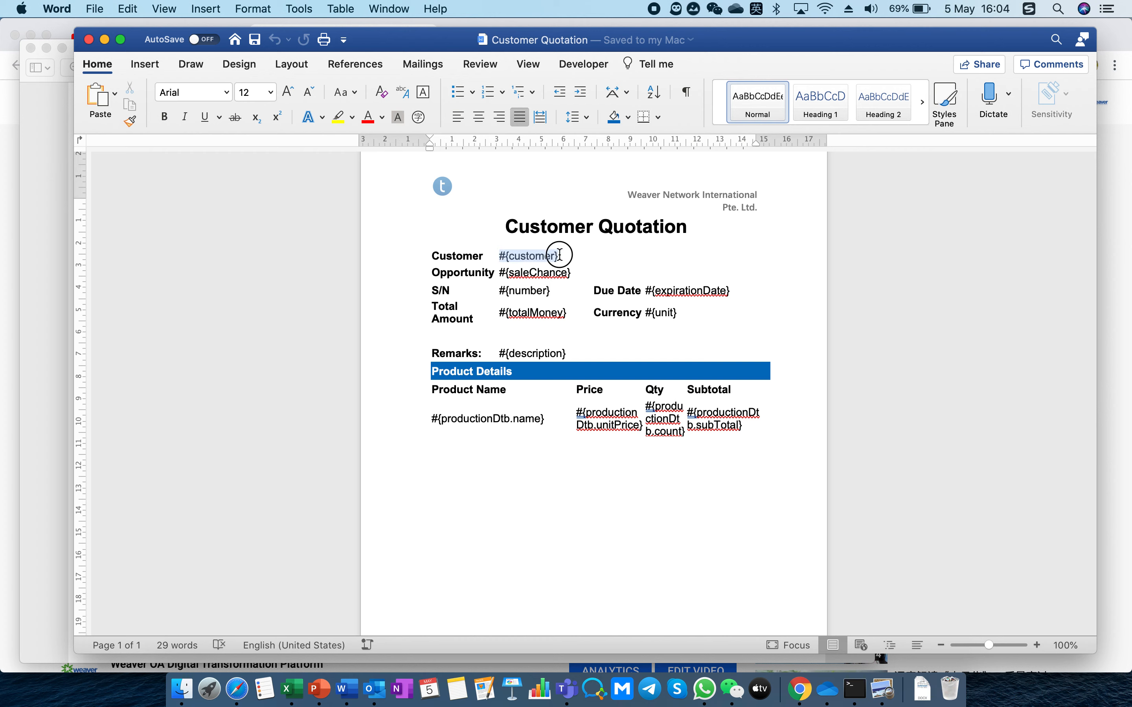
pyautogui.click(53, 546)
pyautogui.click(4, 392)
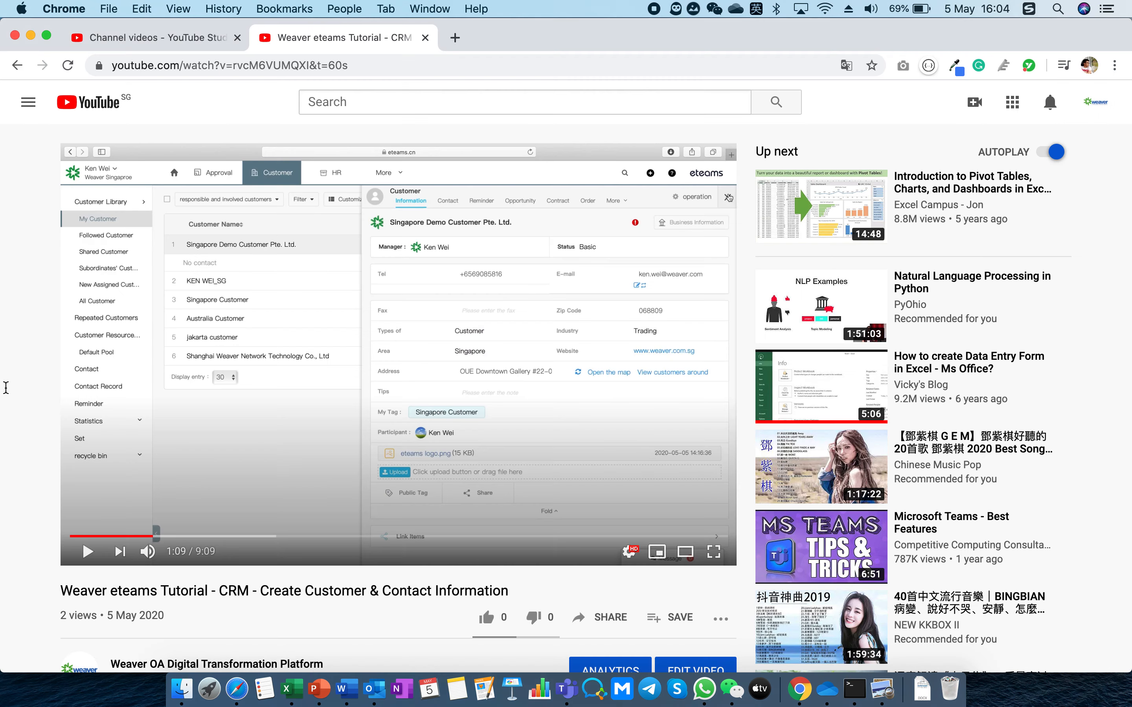
pyautogui.hotkey('ctrl', 'Right')
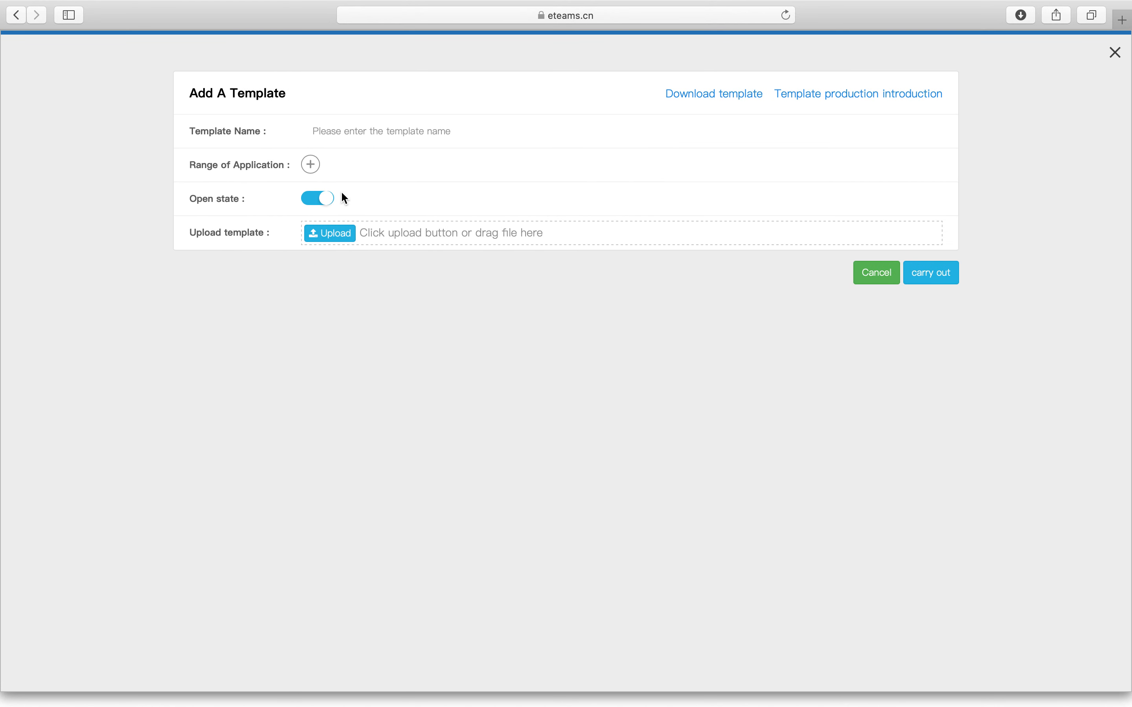
pyautogui.click(340, 233)
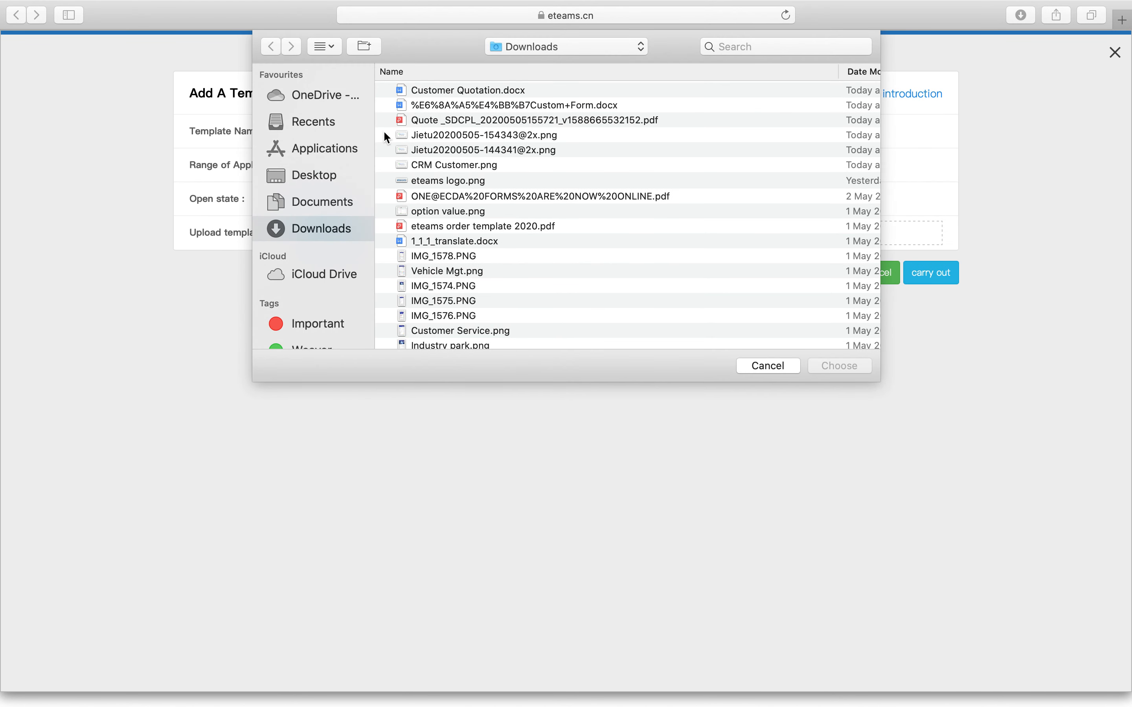
pyautogui.doubleClick(423, 90)
# - Name the uploaded print template "Customer Quotation New"
pyautogui.click(350, 131)
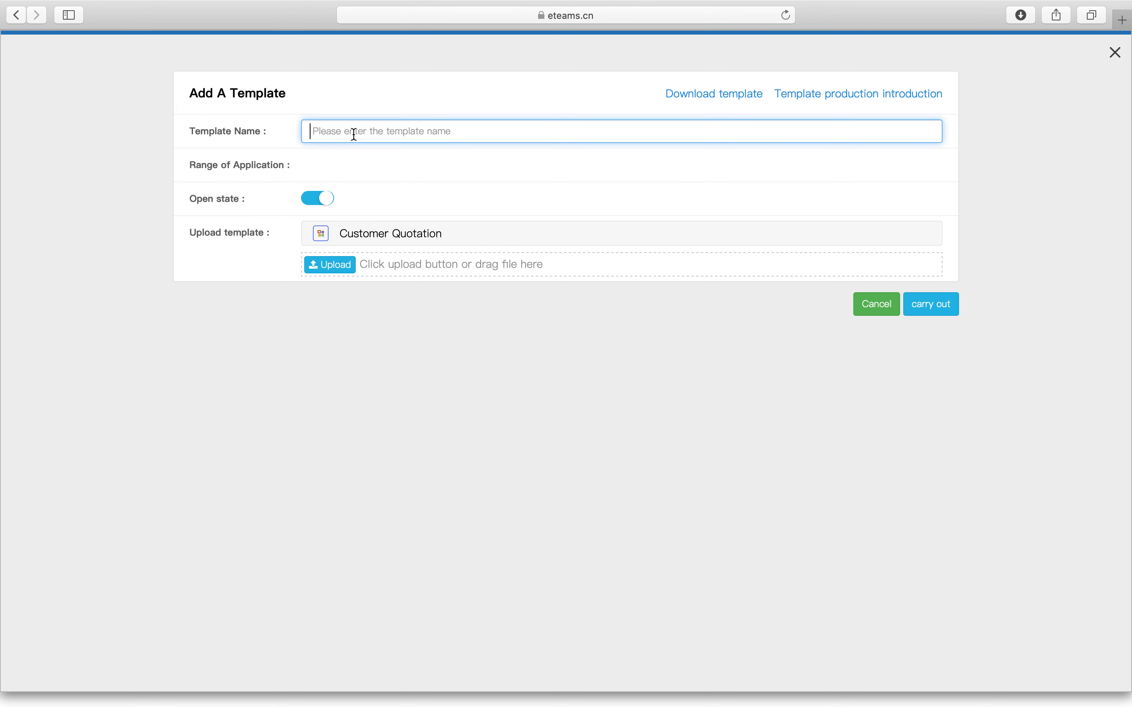
pyautogui.write('Customer qu')
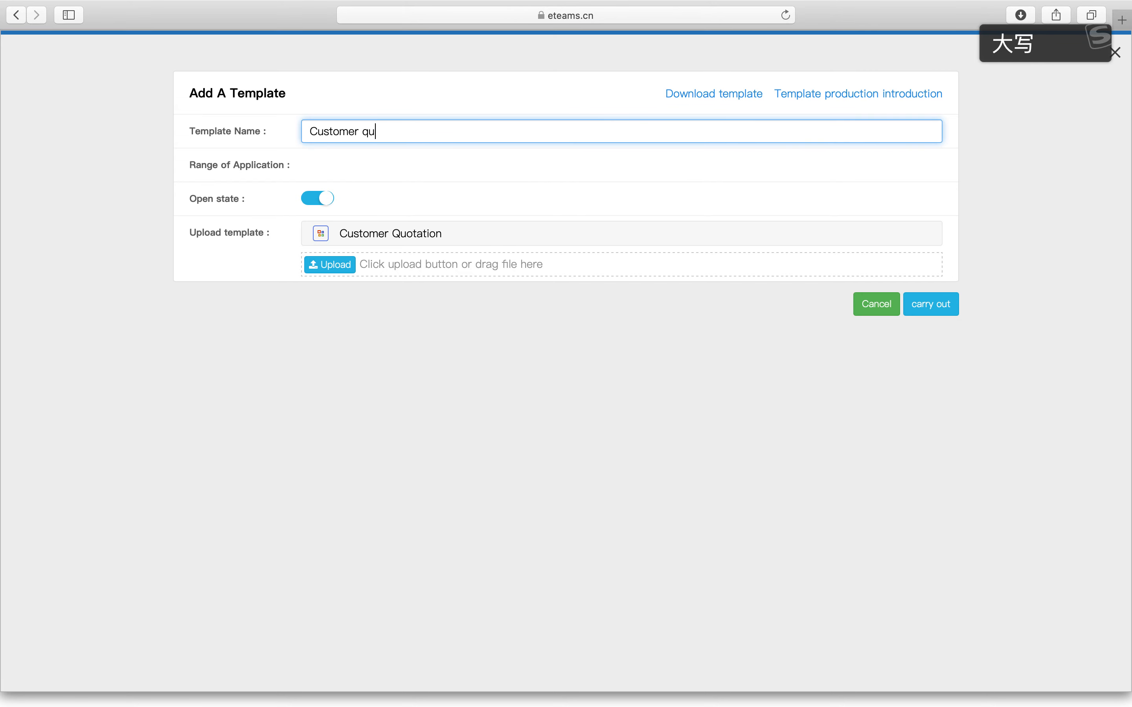
pyautogui.press('BackSpace')
pyautogui.press('BackSpace')
pyautogui.write('qU')
pyautogui.press('BackSpace')
pyautogui.press('BackSpace')
pyautogui.write('Quo')
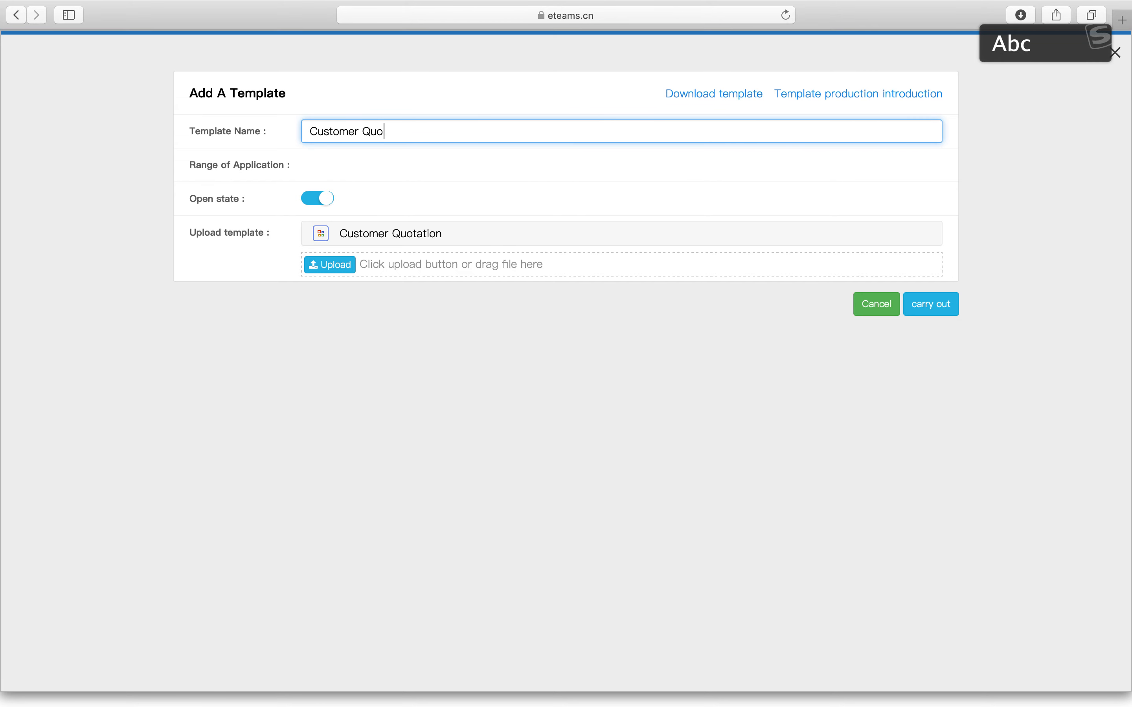
pyautogui.write('tation')
pyautogui.press('capslock')
pyautogui.write('N')
pyautogui.press('capslock')
# - Set the template's range of application to All and save the new template
pyautogui.click(342, 149)
pyautogui.click(358, 170)
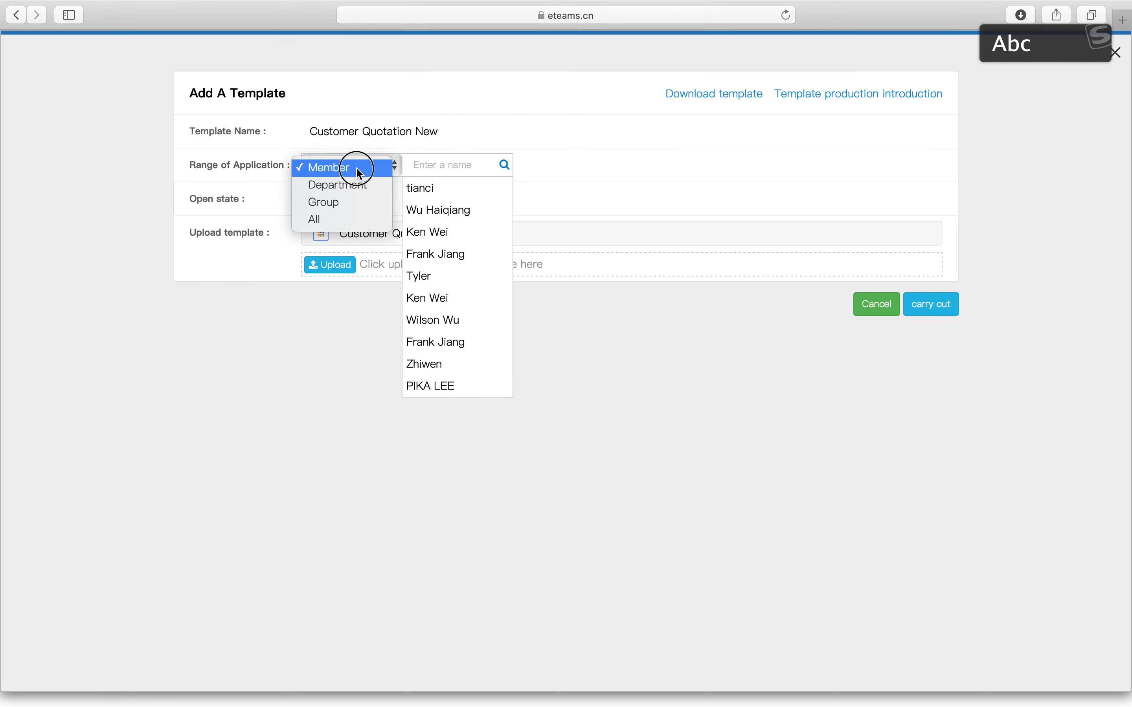
pyautogui.click(343, 221)
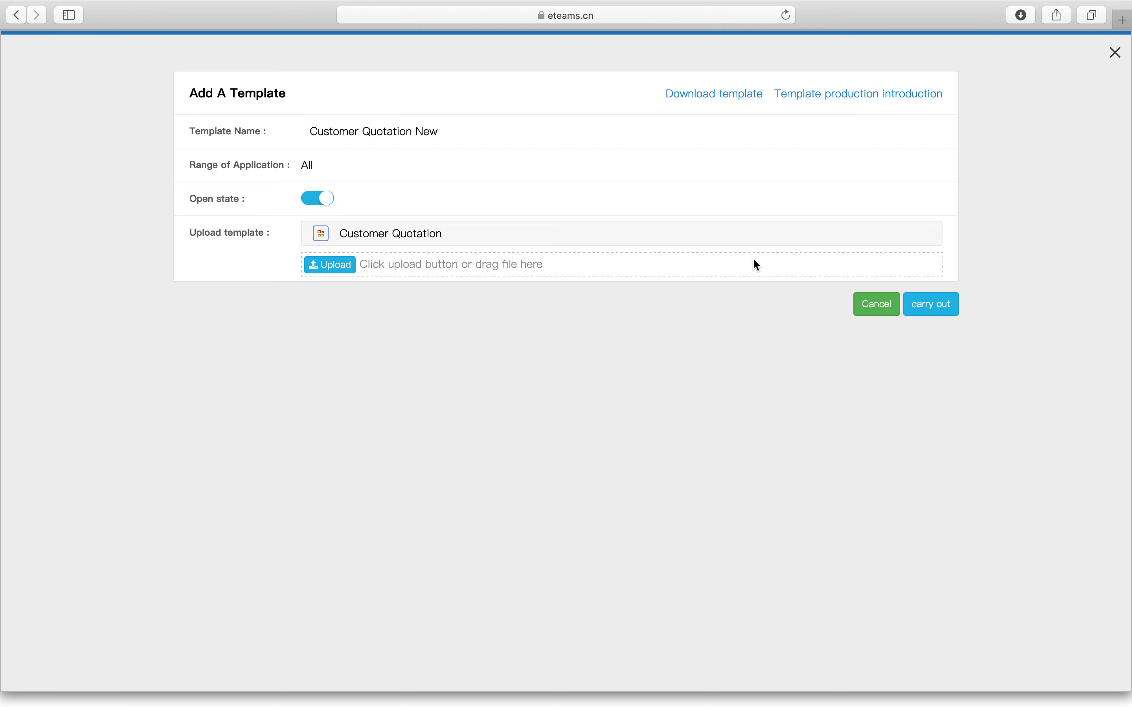
pyautogui.click(922, 305)
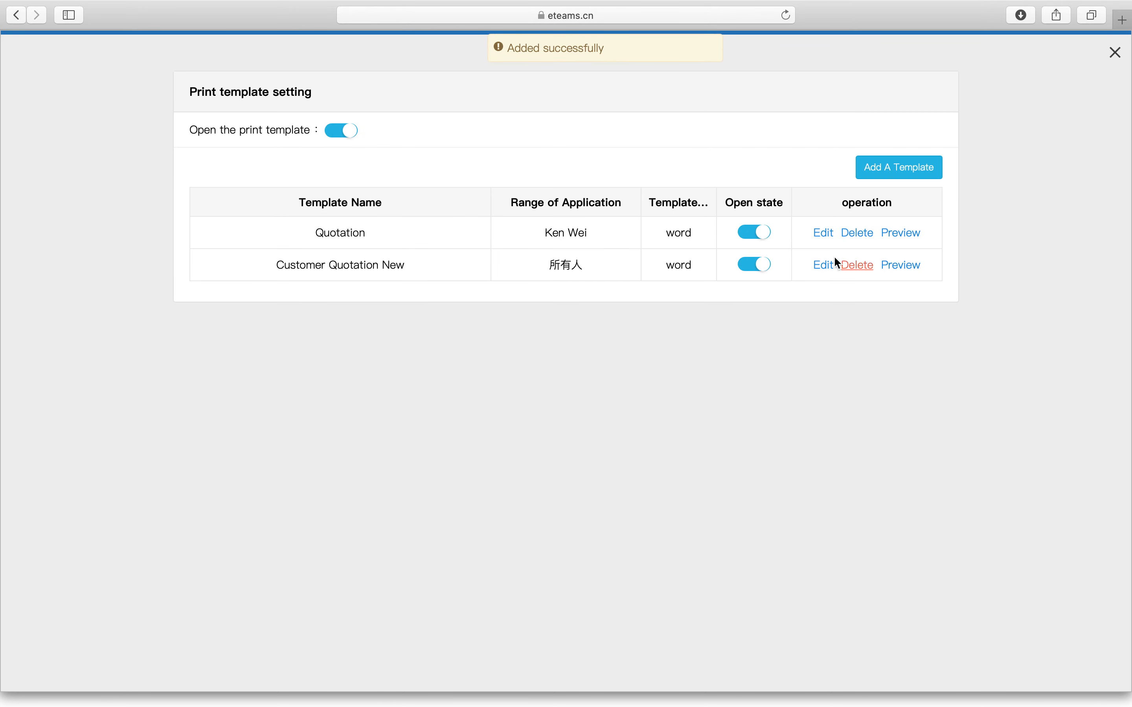
# - Turn off the old Quotation print template, leave the template settings, and open the SDCPL quote from My Quote
pyautogui.click(760, 236)
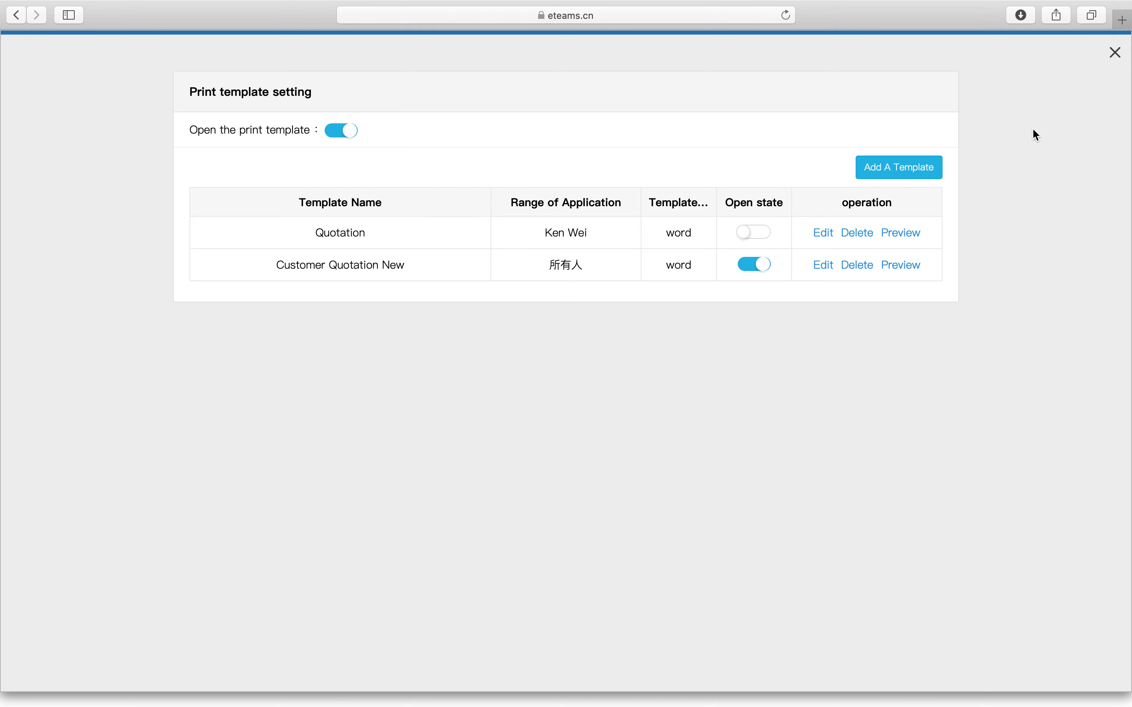
pyautogui.click(1115, 53)
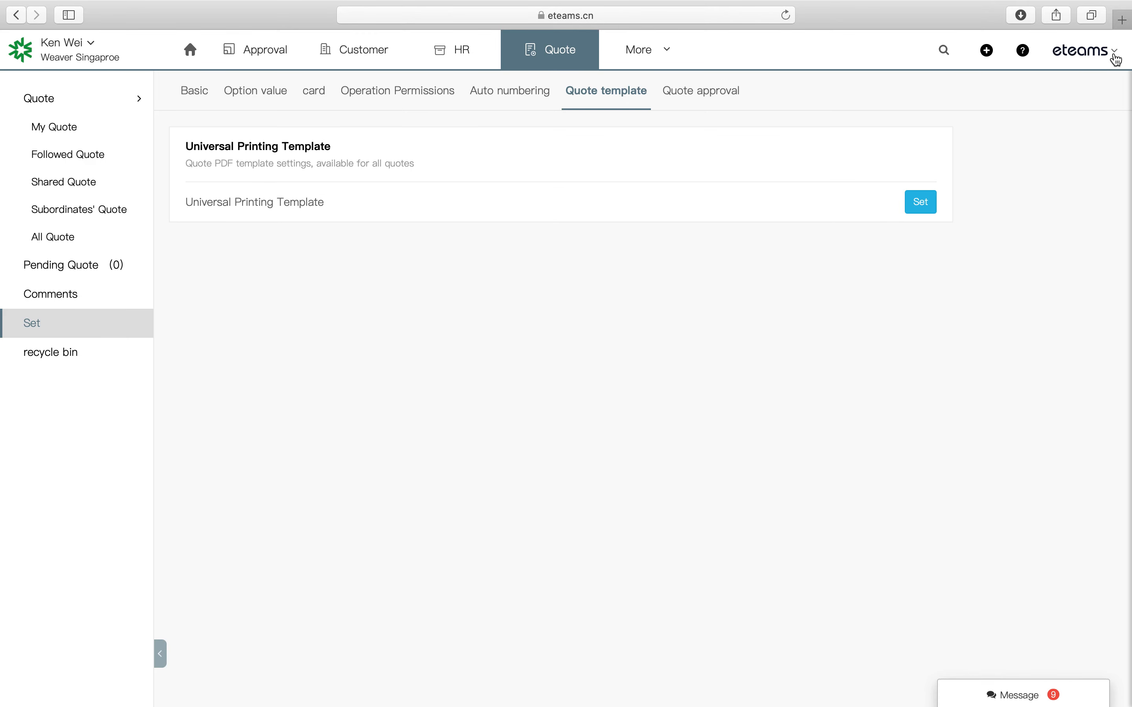
pyautogui.click(71, 133)
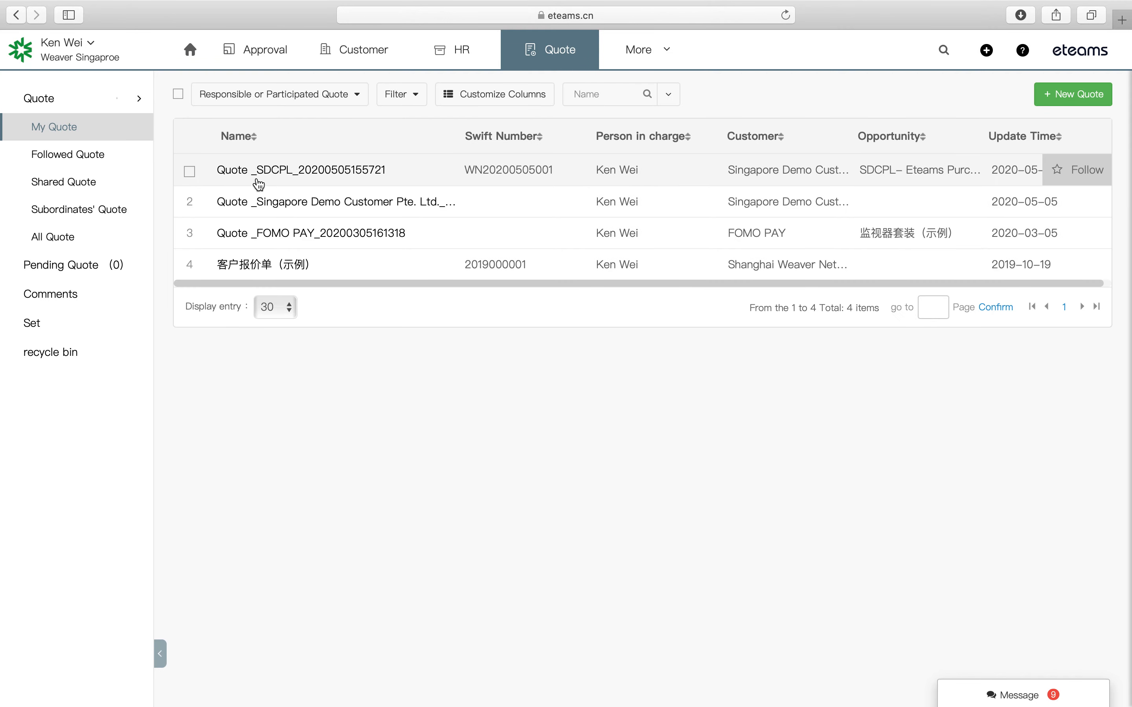
pyautogui.click(268, 181)
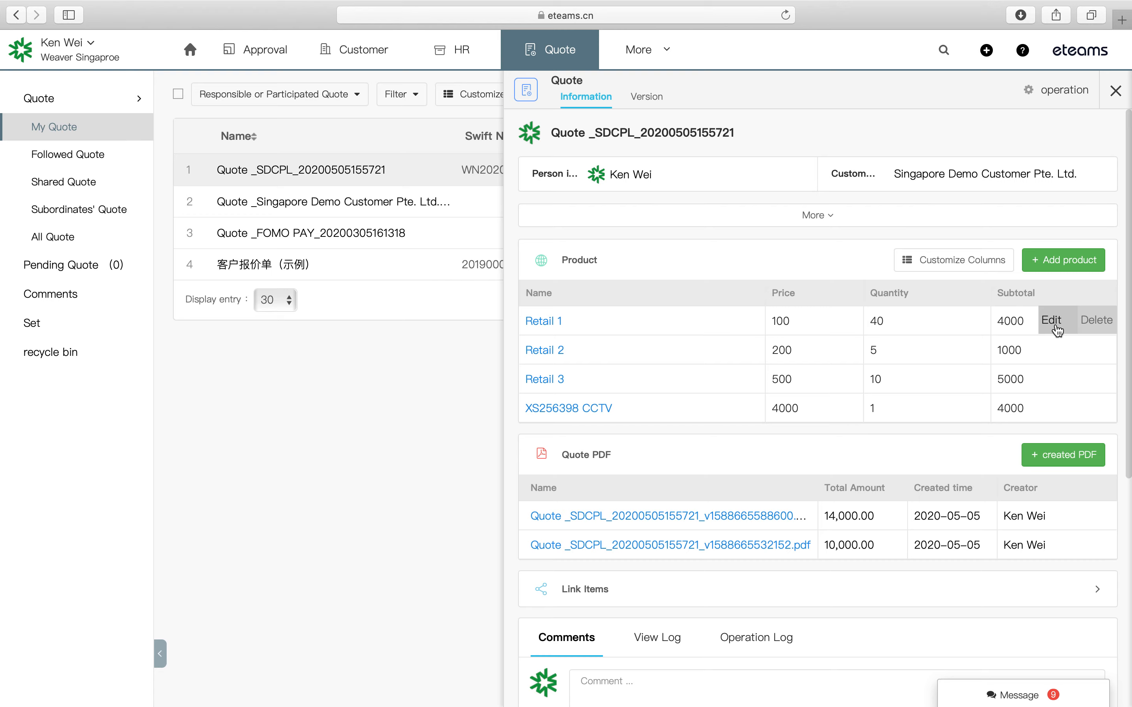
# - Set the quantity of Retail 1 in the quote's product list to 34
pyautogui.click(1056, 328)
pyautogui.moveTo(677, 195); pyautogui.dragTo(646, 196)
pyautogui.write('34')
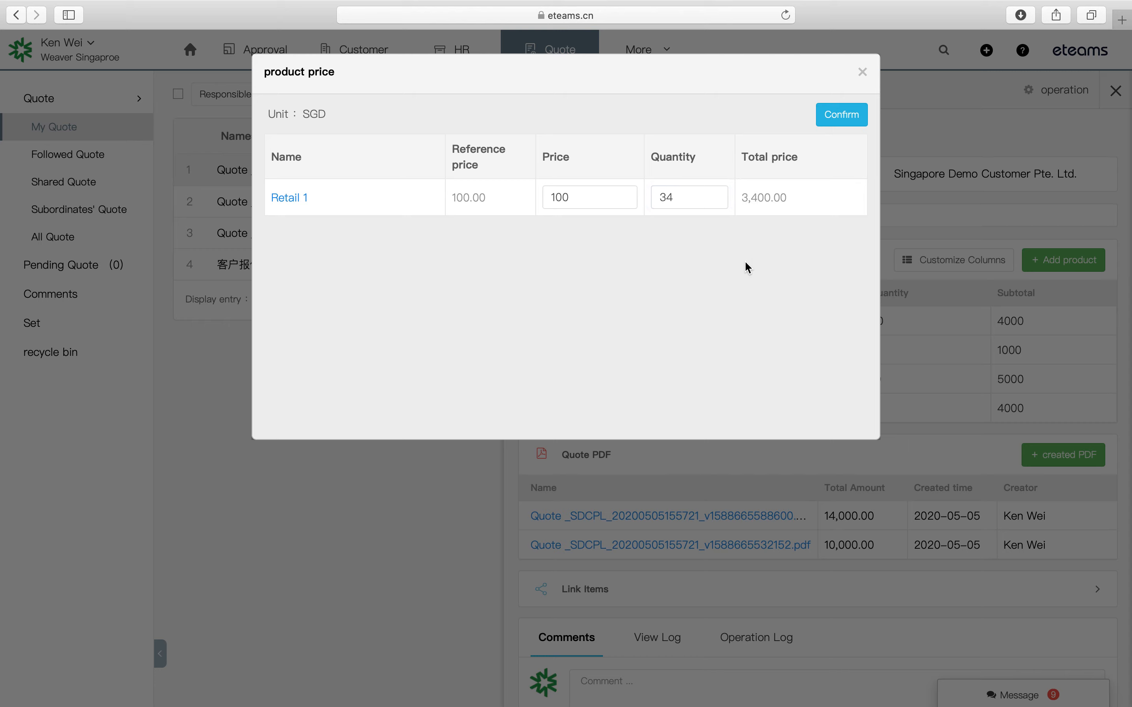
pyautogui.click(837, 112)
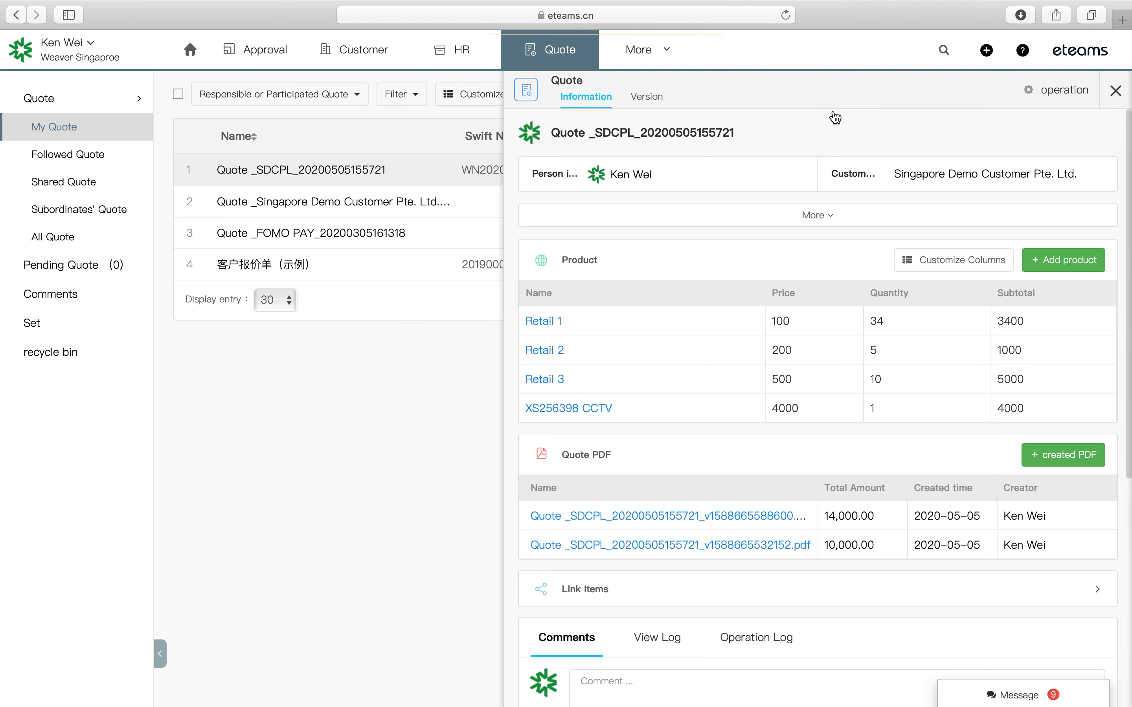
# - Expand the quote's details and generate a new quote PDF
pyautogui.click(819, 218)
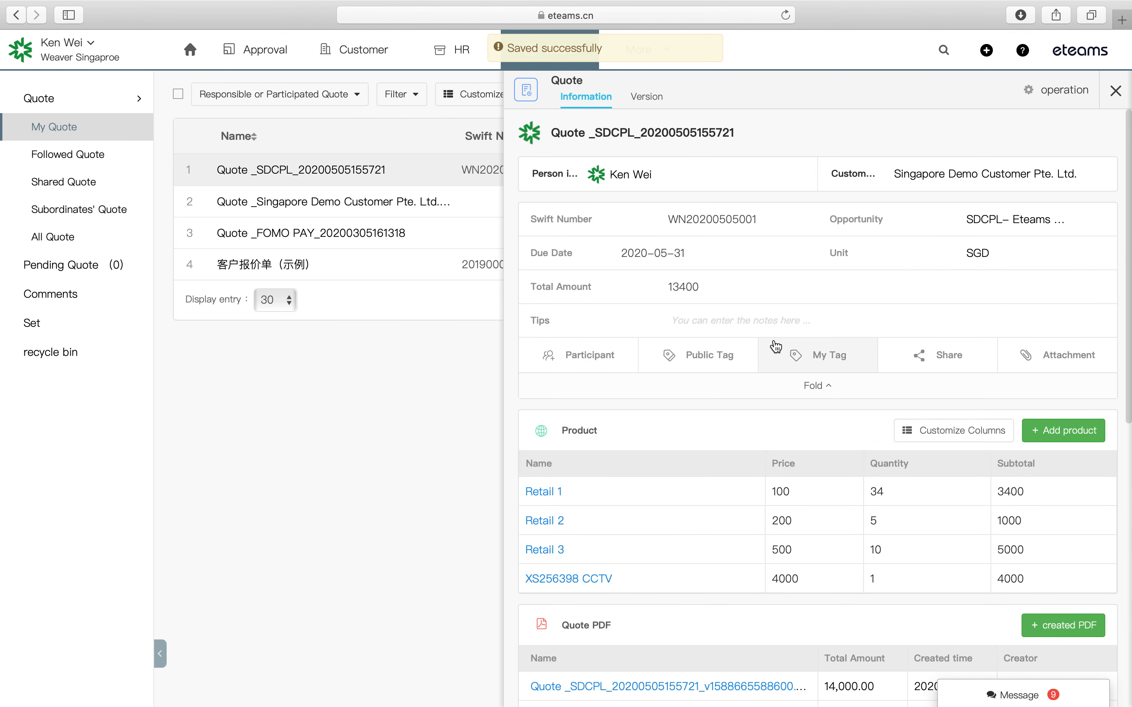
pyautogui.scroll(-5, 777, 347)
pyautogui.scroll(-1, 777, 346)
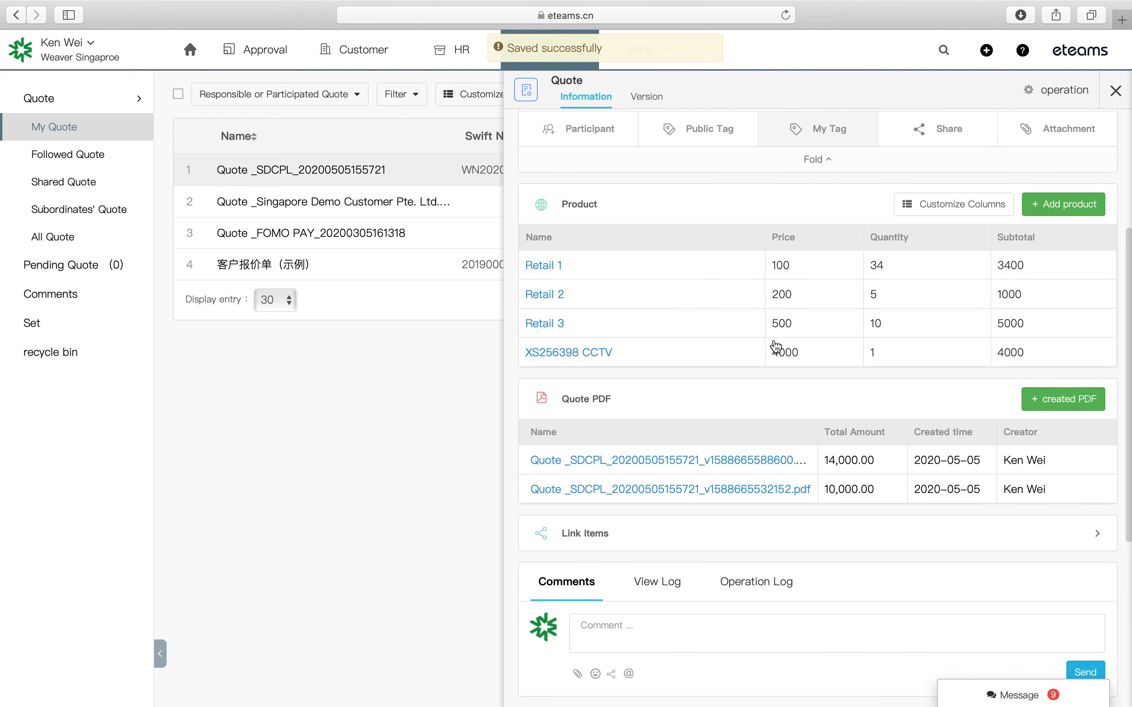
pyautogui.click(1056, 409)
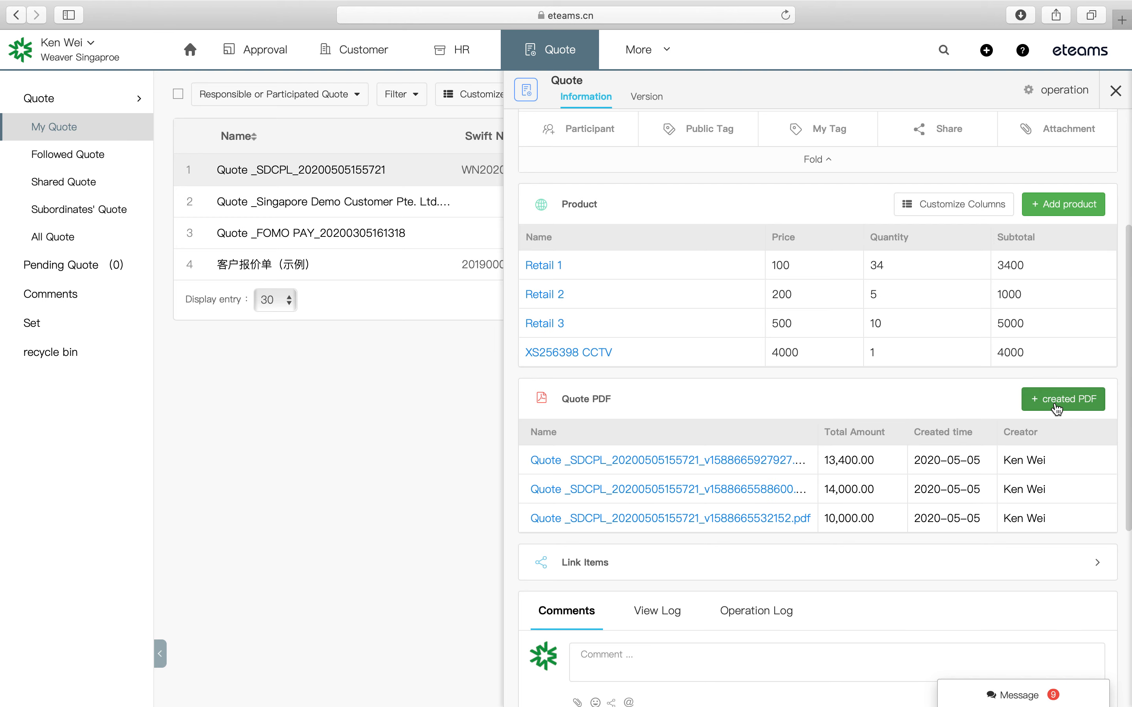
# - Open the newest quote PDF, review its header, quotation details and product table, and close it
pyautogui.click(733, 461)
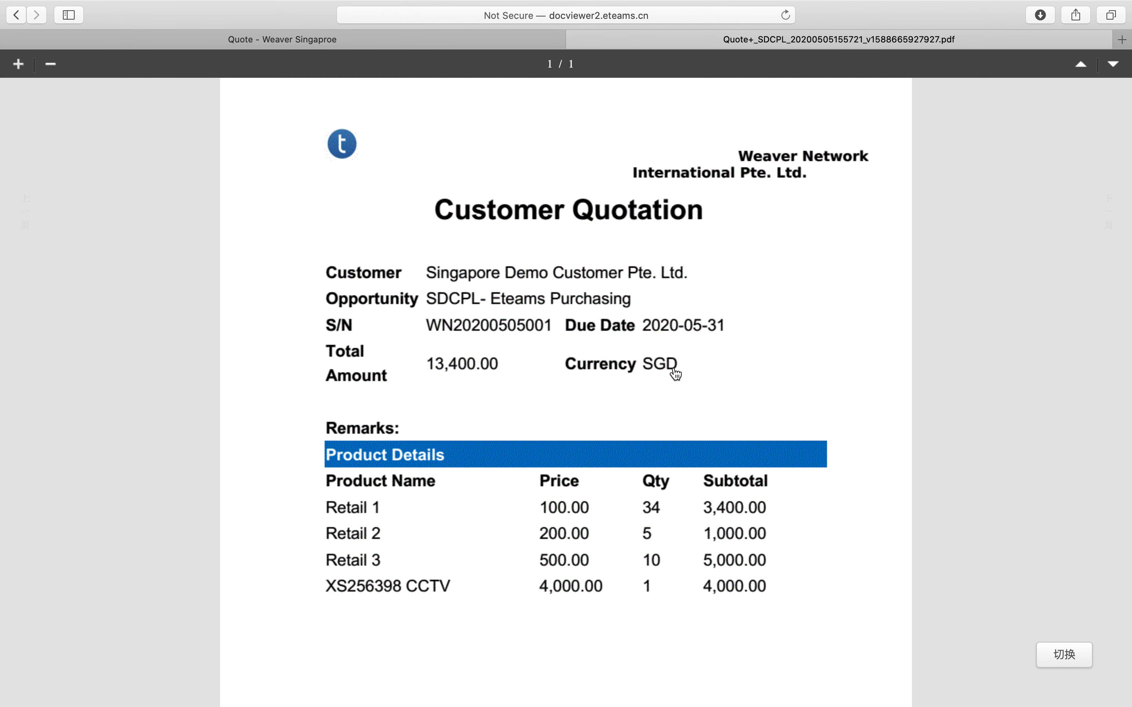
pyautogui.scroll(-5, 675, 374)
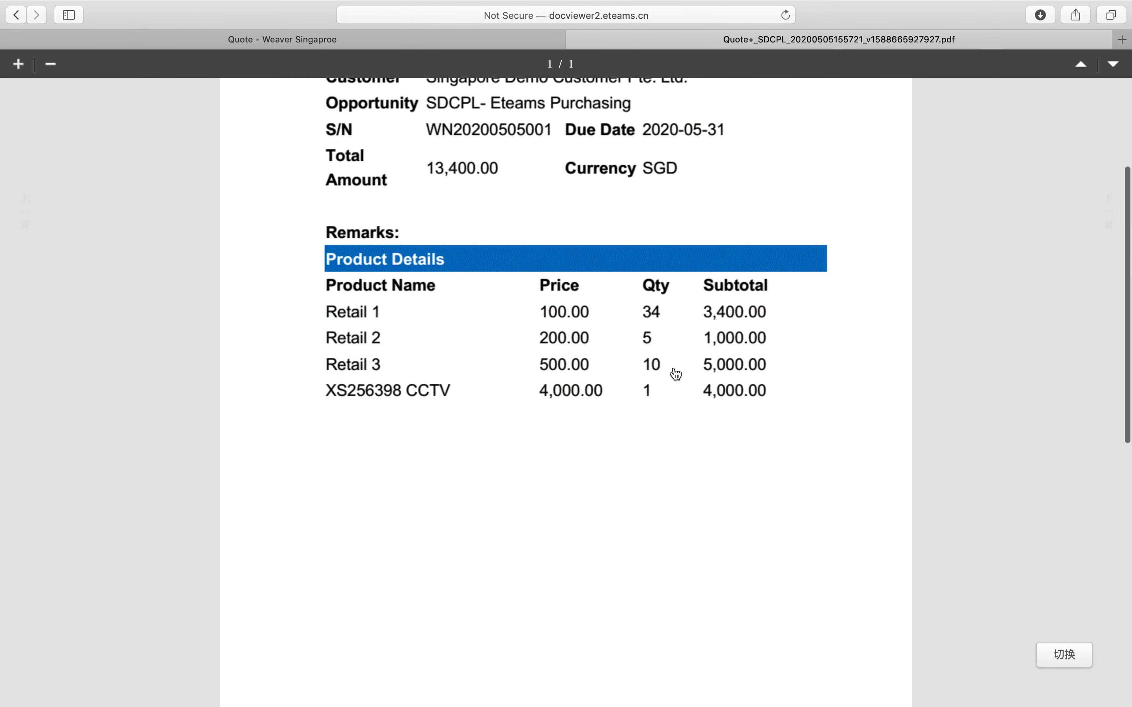
pyautogui.scroll(-10, 691, 354)
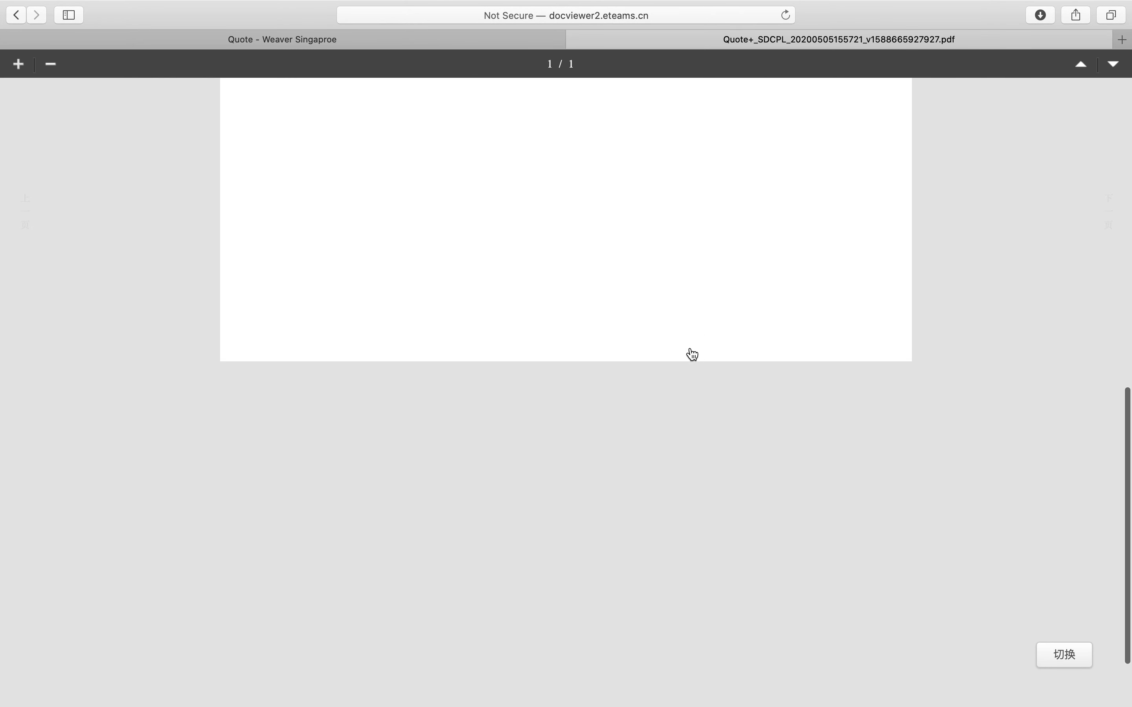
pyautogui.scroll(15, 691, 354)
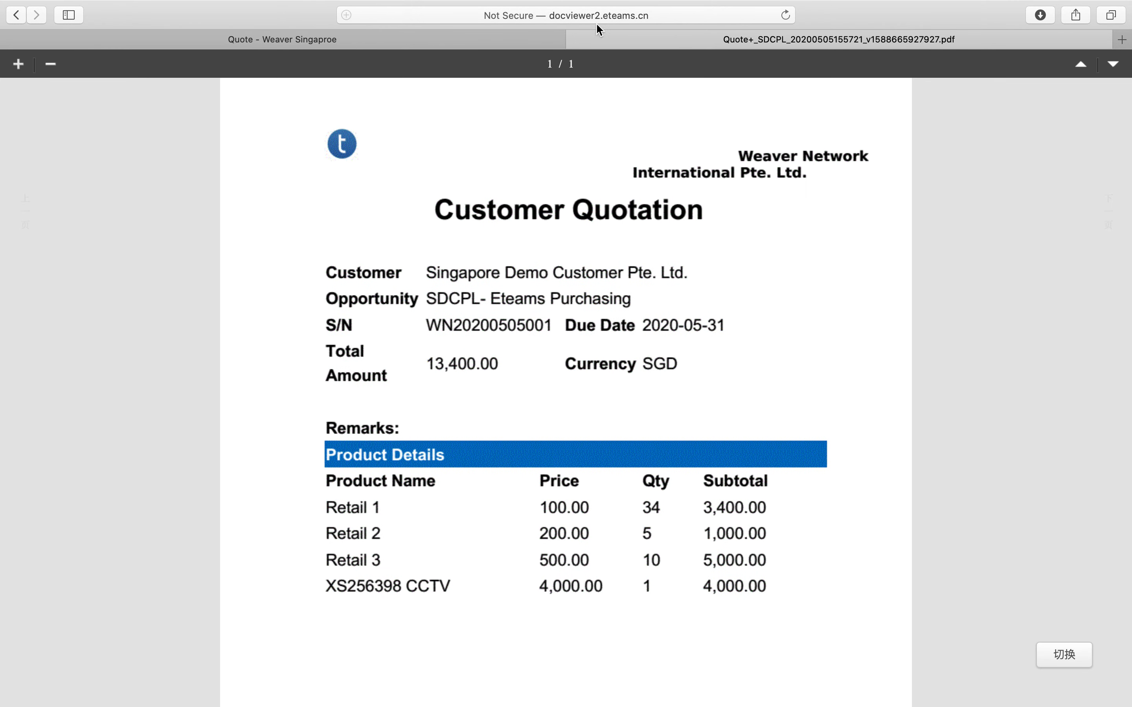
pyautogui.click(536, 388)
pyautogui.scroll(-10, 636, 399)
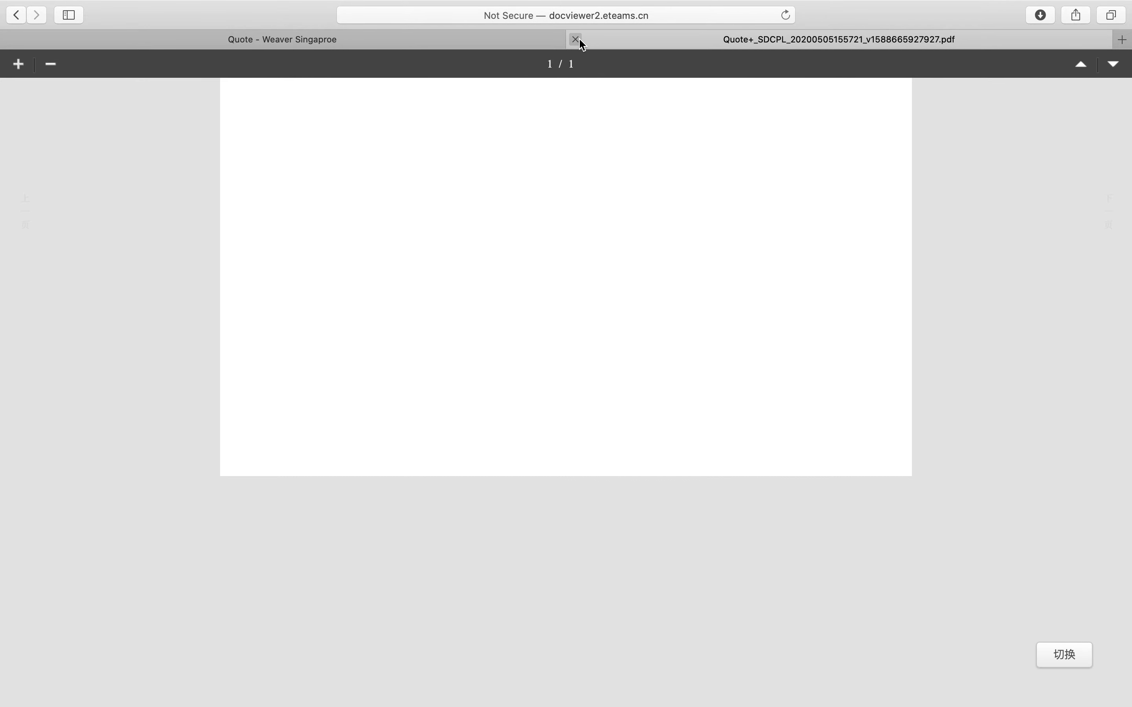
pyautogui.click(575, 40)
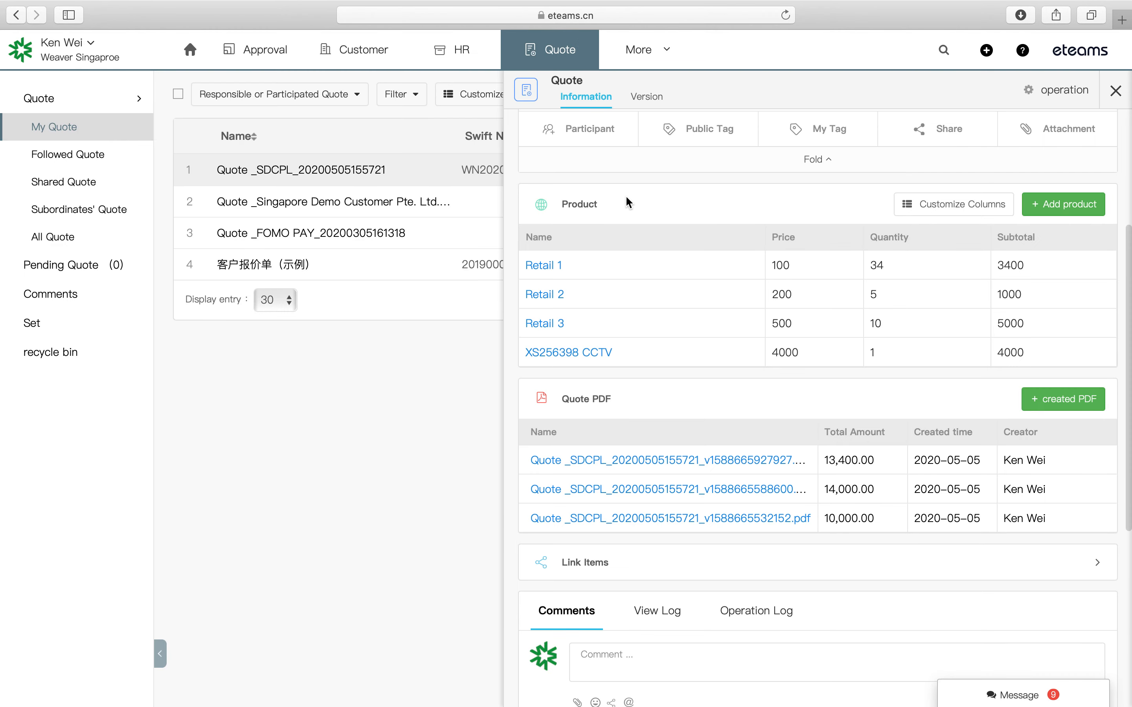
# - Check the quote's Version view and return to its Information view
pyautogui.scroll(5, 654, 239)
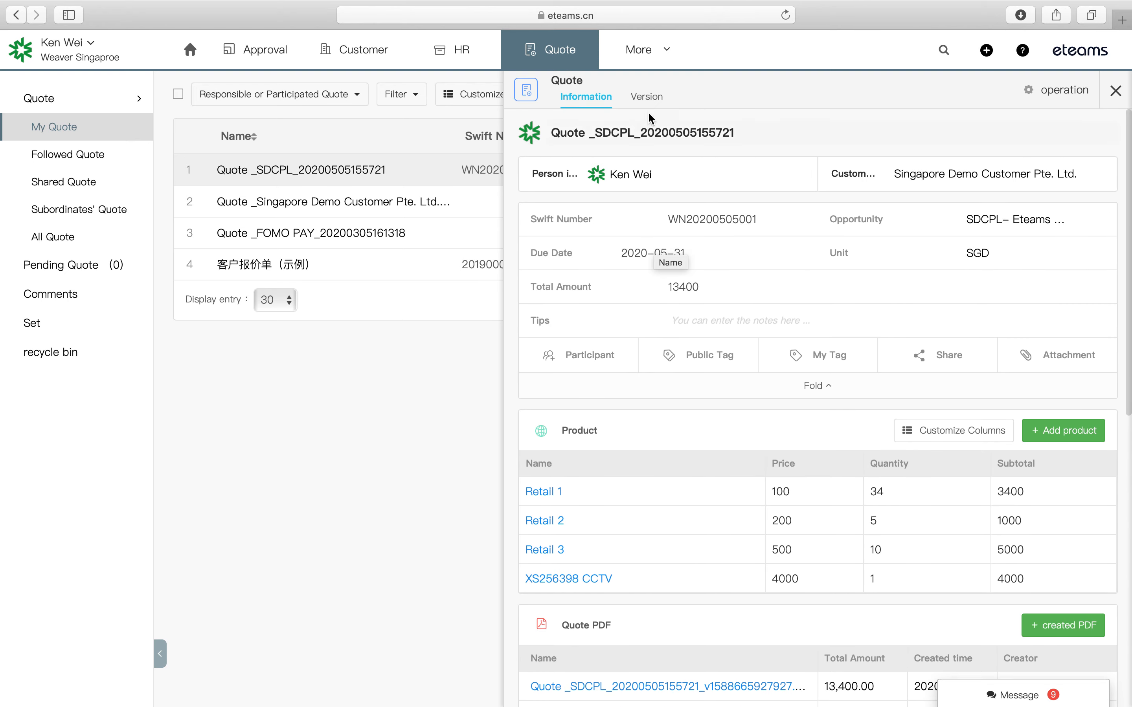
pyautogui.click(646, 98)
pyautogui.click(587, 98)
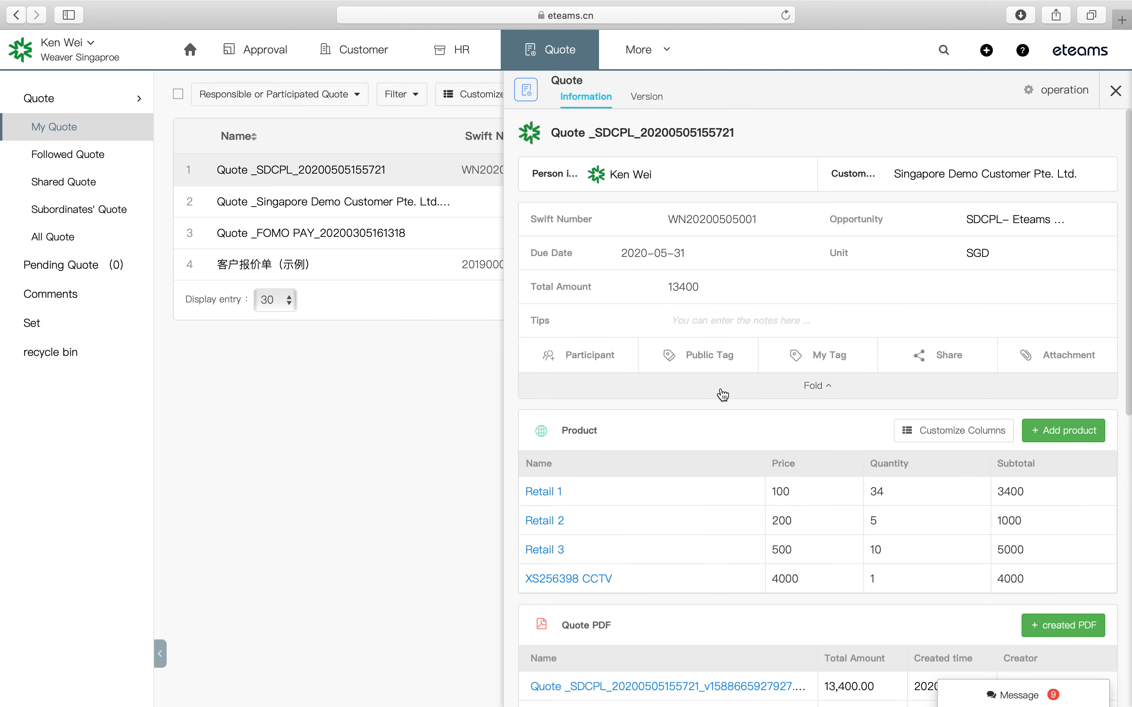
# - Add the Unit field to the quote's product columns, between Quantity and Subtotal, and save the column layout
pyautogui.scroll(-3, 723, 396)
pyautogui.scroll(-3, 723, 395)
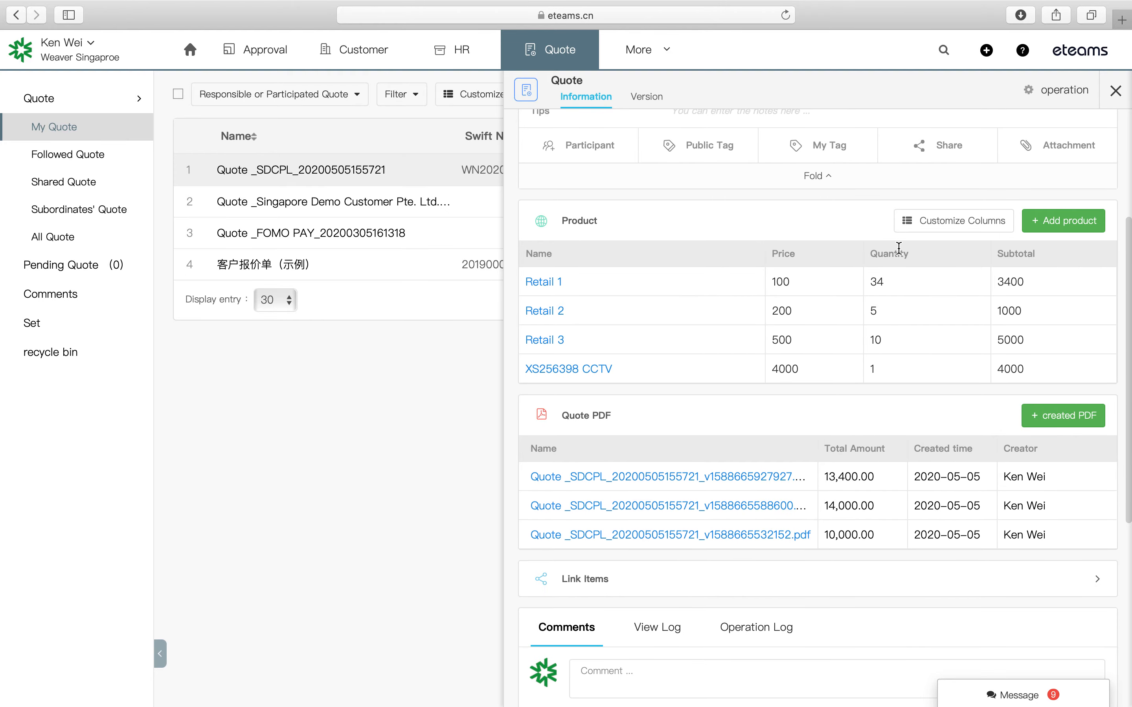
pyautogui.click(937, 218)
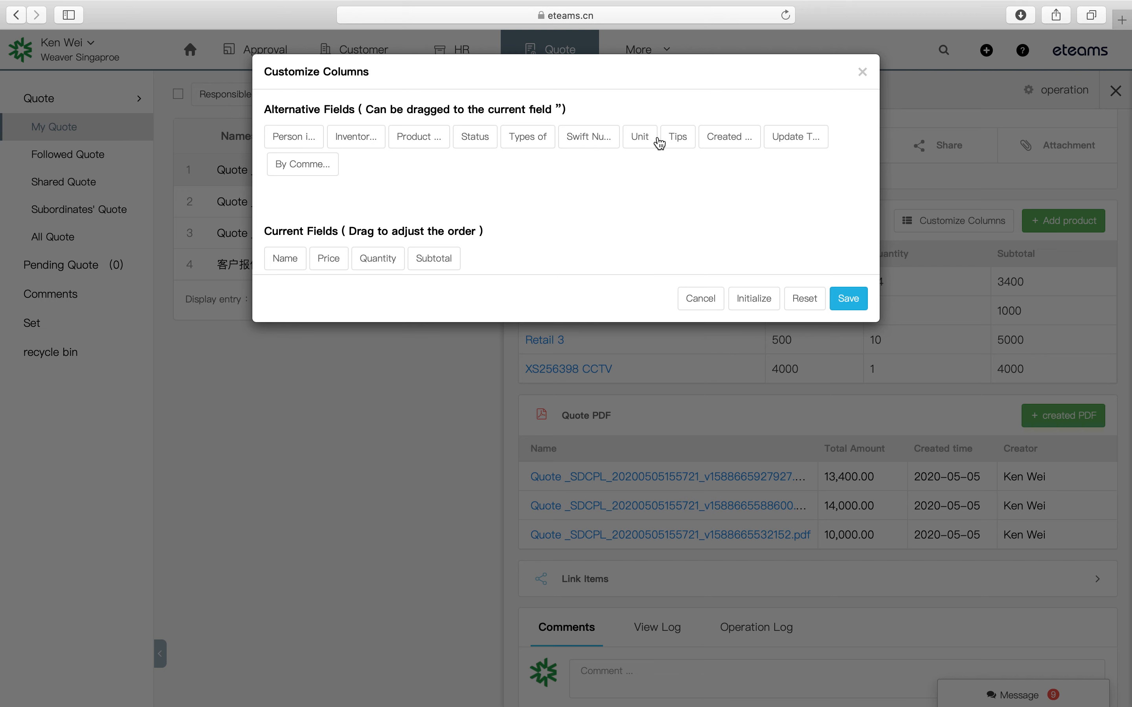
pyautogui.moveTo(644, 140); pyautogui.dragTo(505, 258)
pyautogui.click(854, 299)
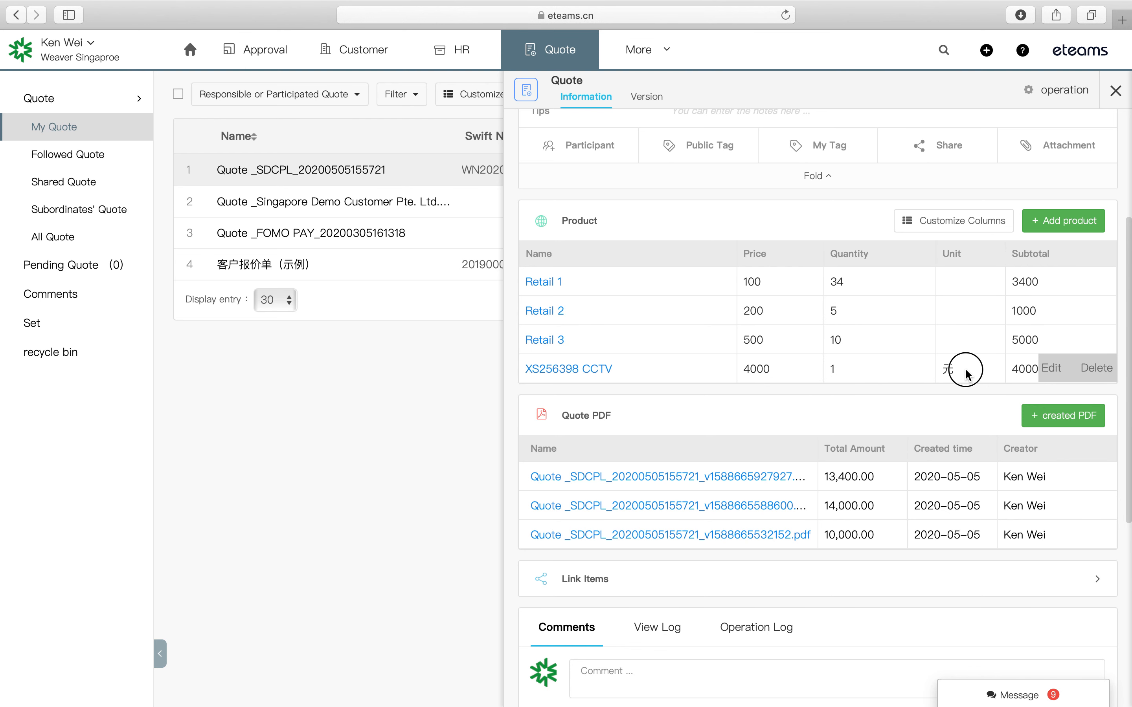
# - Check the Retail 1 price dialog without changing it, and expand the quote's Link Items section to examine the linkable records
pyautogui.click(1052, 283)
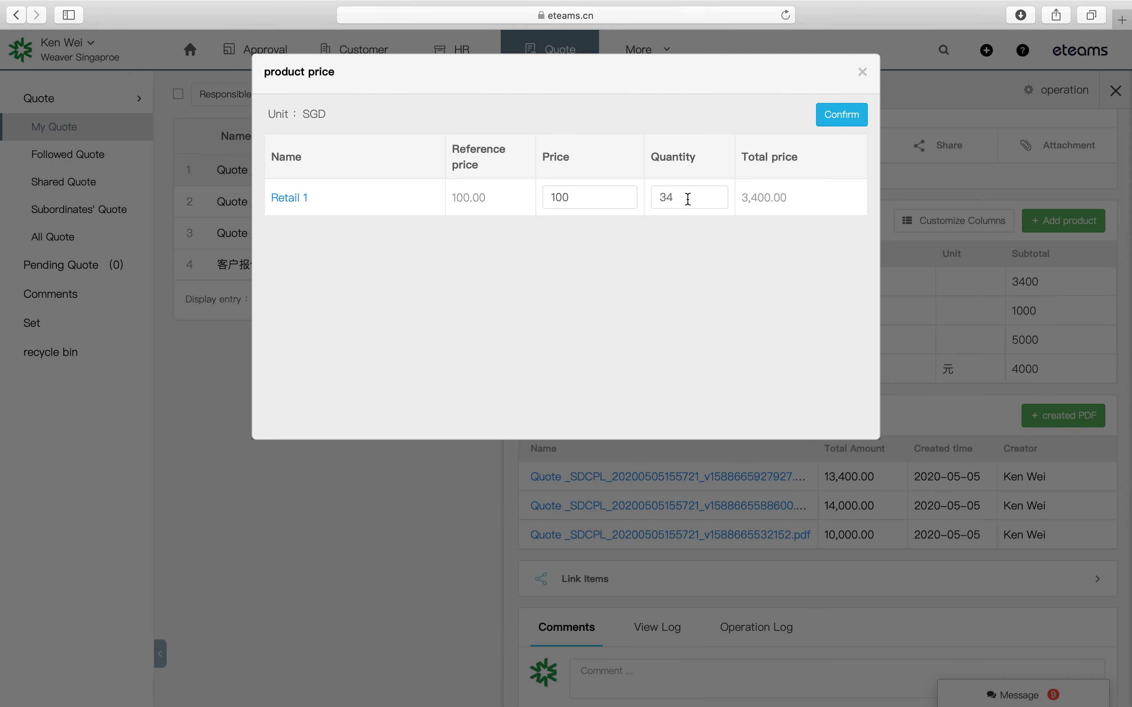
pyautogui.click(861, 72)
pyautogui.scroll(3, 774, 219)
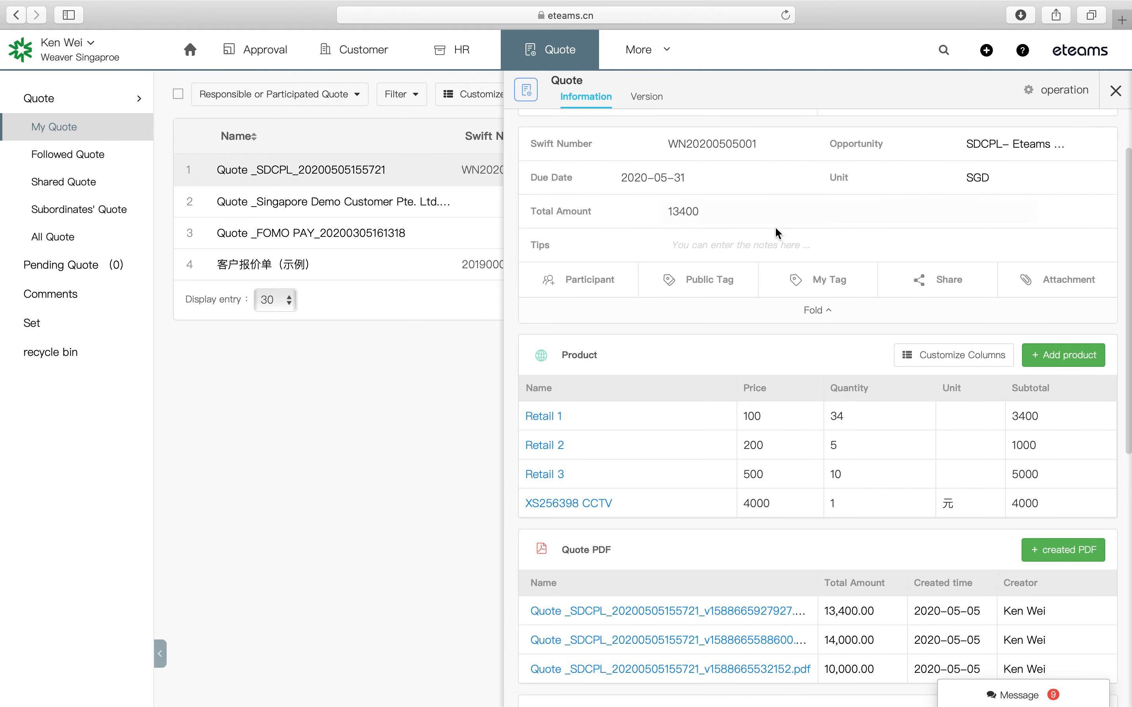
pyautogui.scroll(-5, 812, 310)
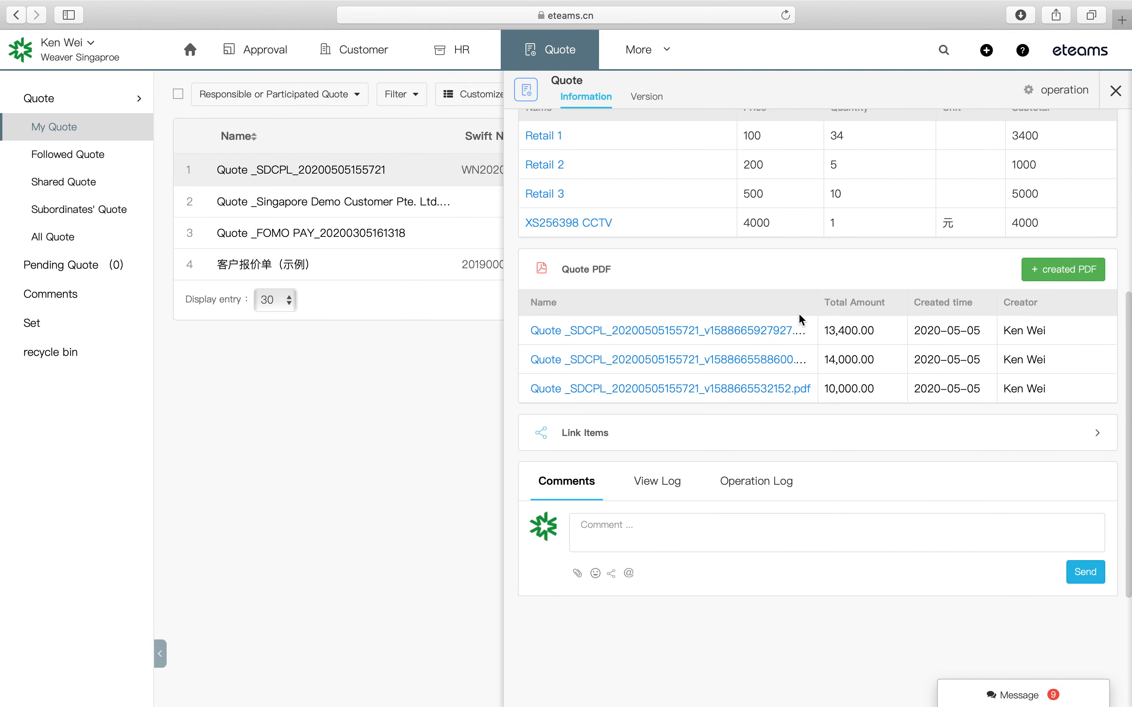
pyautogui.click(759, 443)
pyautogui.scroll(-2, 760, 443)
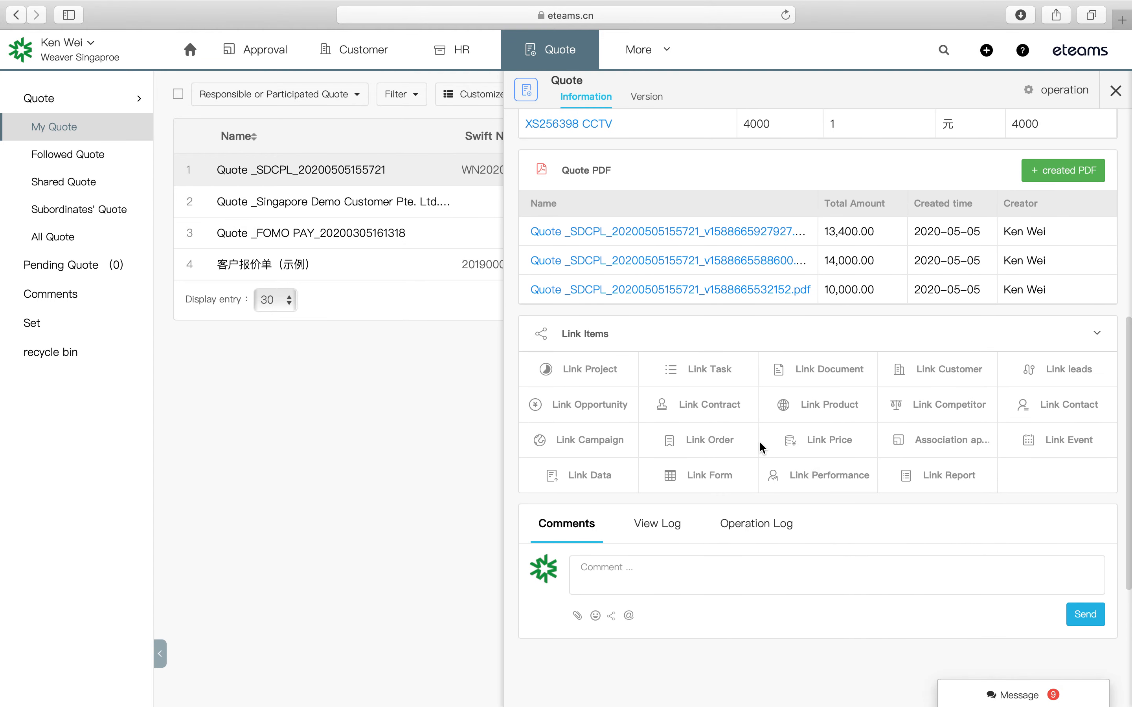
pyautogui.scroll(-2, 758, 440)
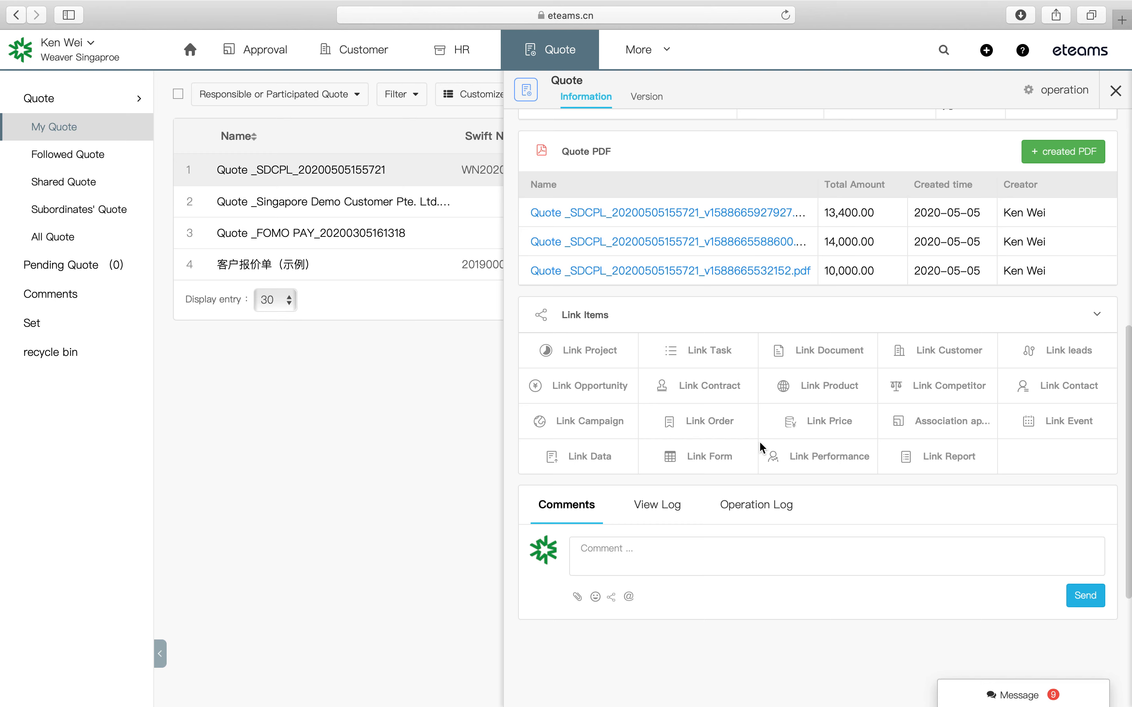
# - Post a comment on the quote that mentions the person in charge and reads "Please help to check the quotation"
pyautogui.click(649, 460)
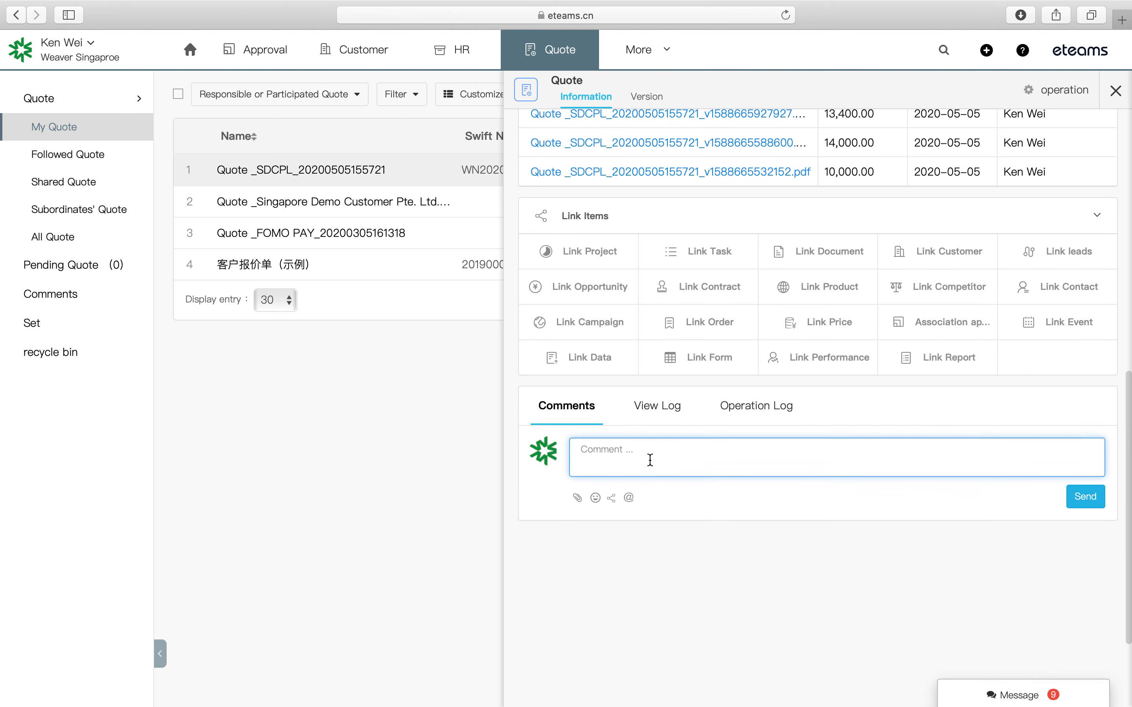
pyautogui.press('capslock')
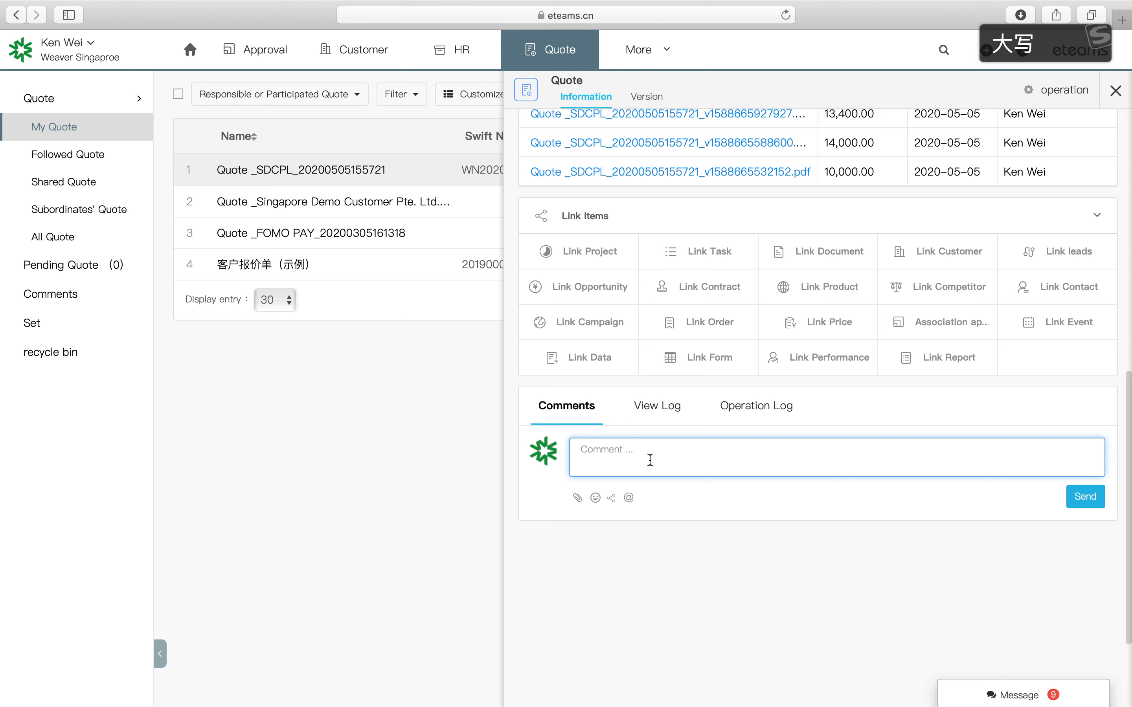
pyautogui.write('@')
pyautogui.click(639, 221)
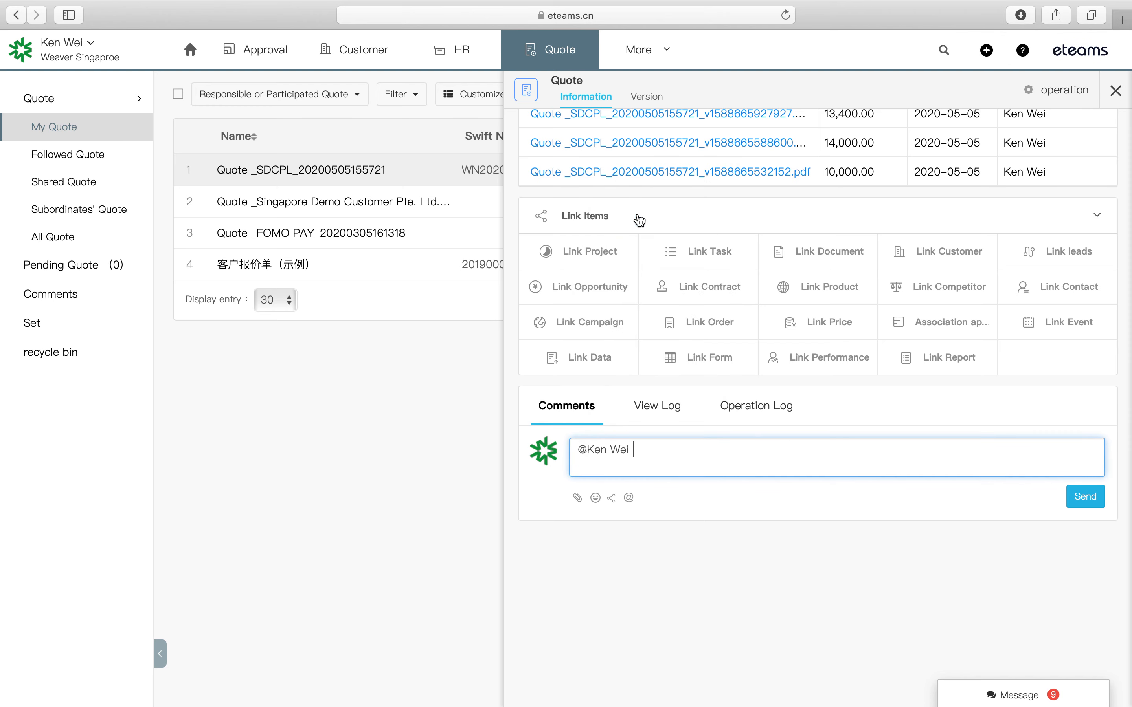
pyautogui.press('capslock')
pyautogui.write('pLEA')
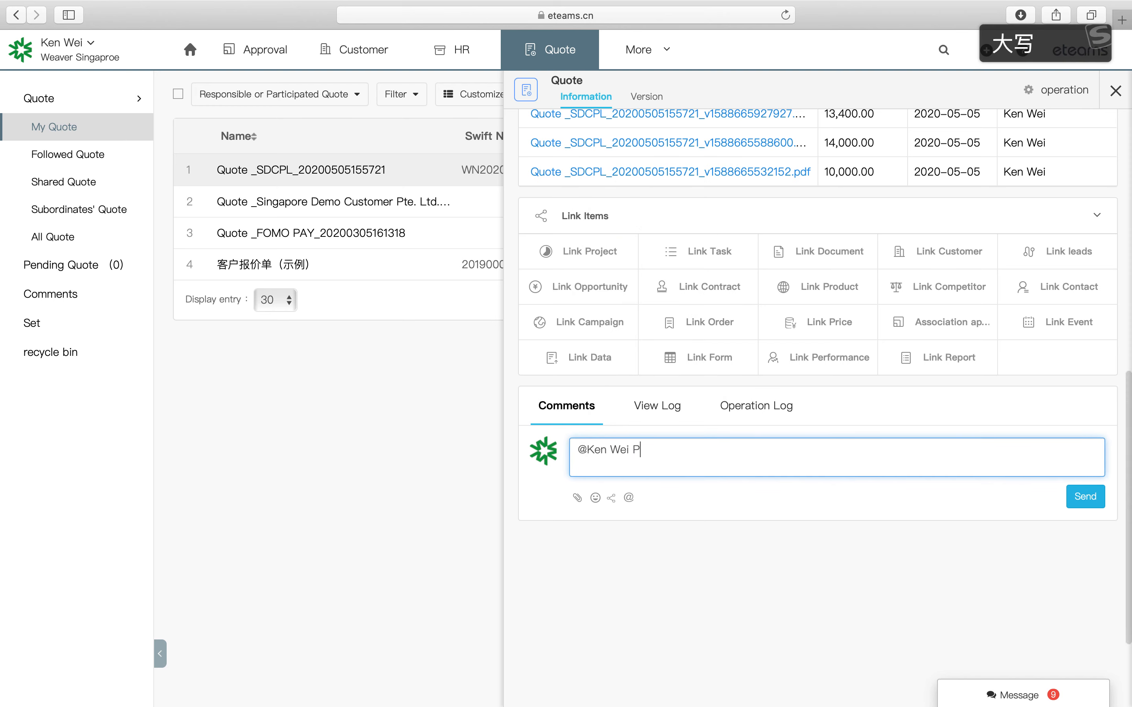
pyautogui.press('capslock')
pyautogui.write('lea')
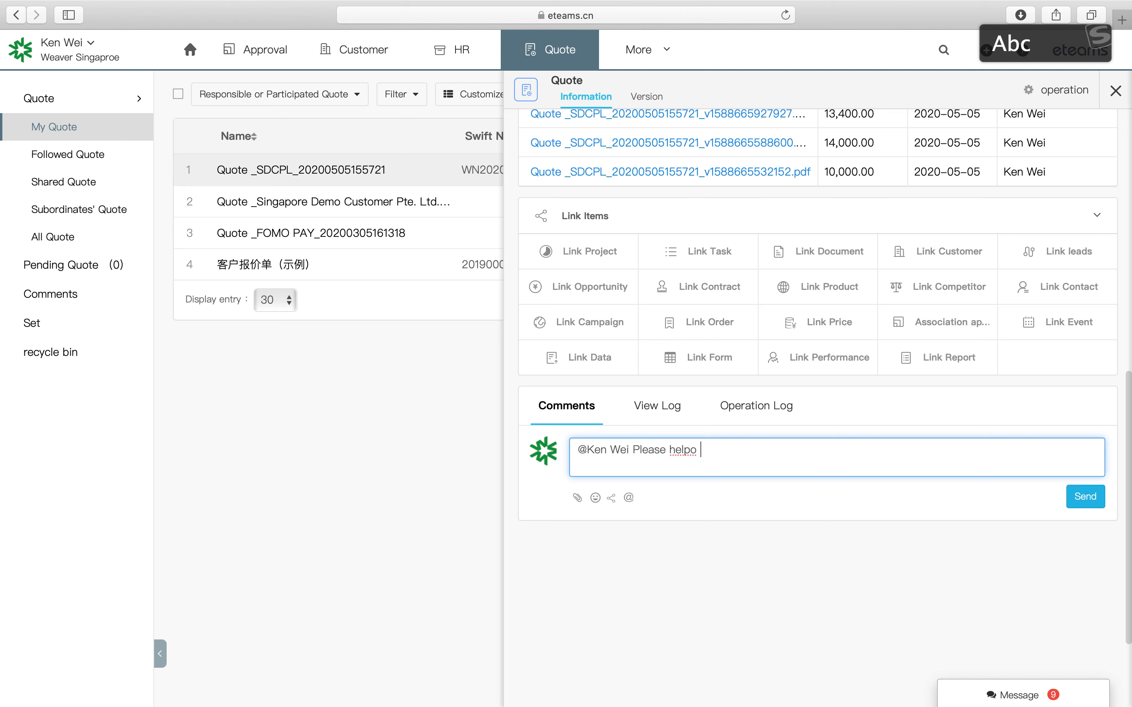
pyautogui.write('se help to check the quotation')
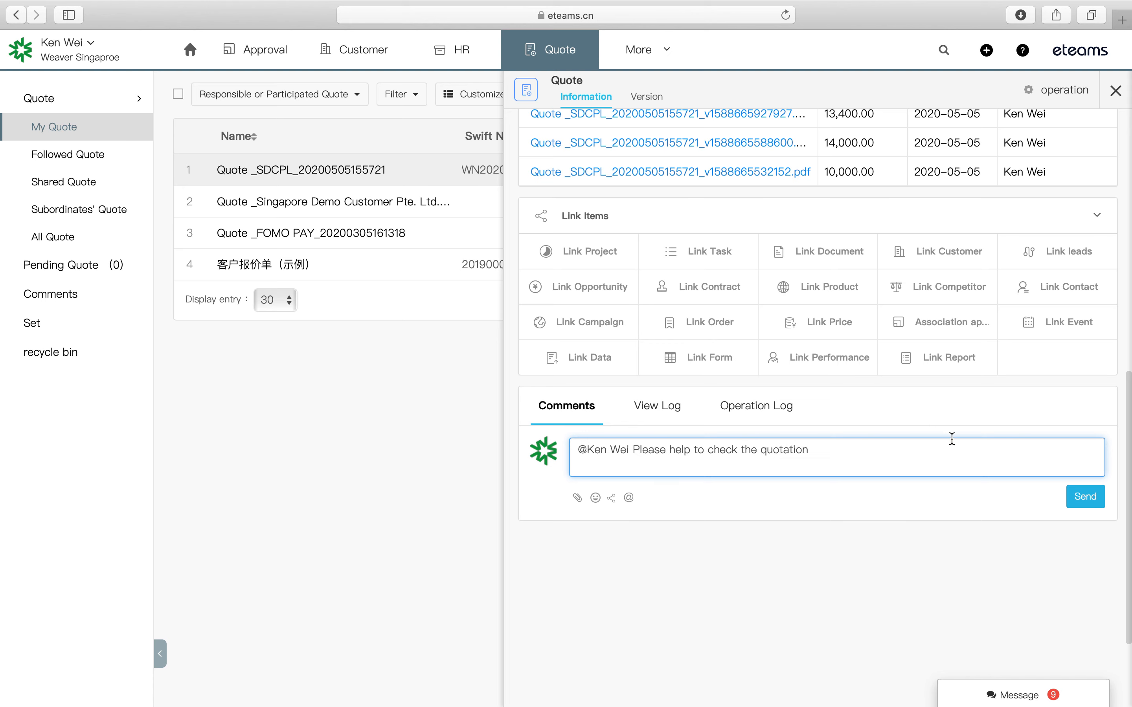
pyautogui.click(1085, 497)
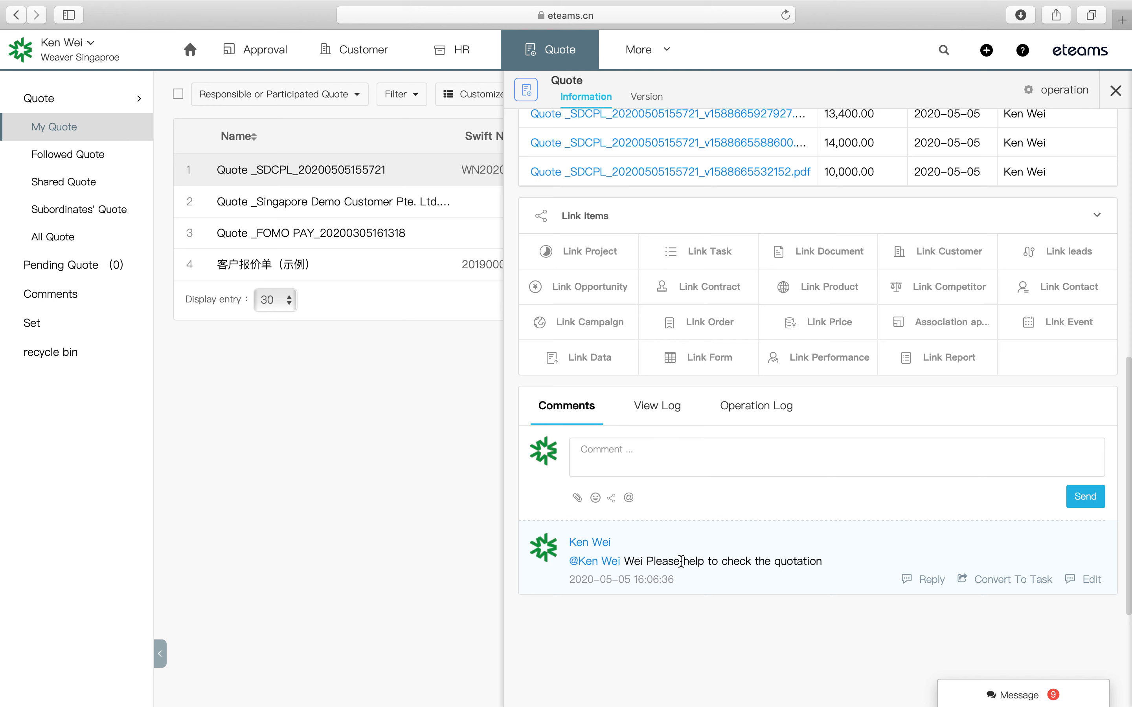
pyautogui.scroll(5, 682, 555)
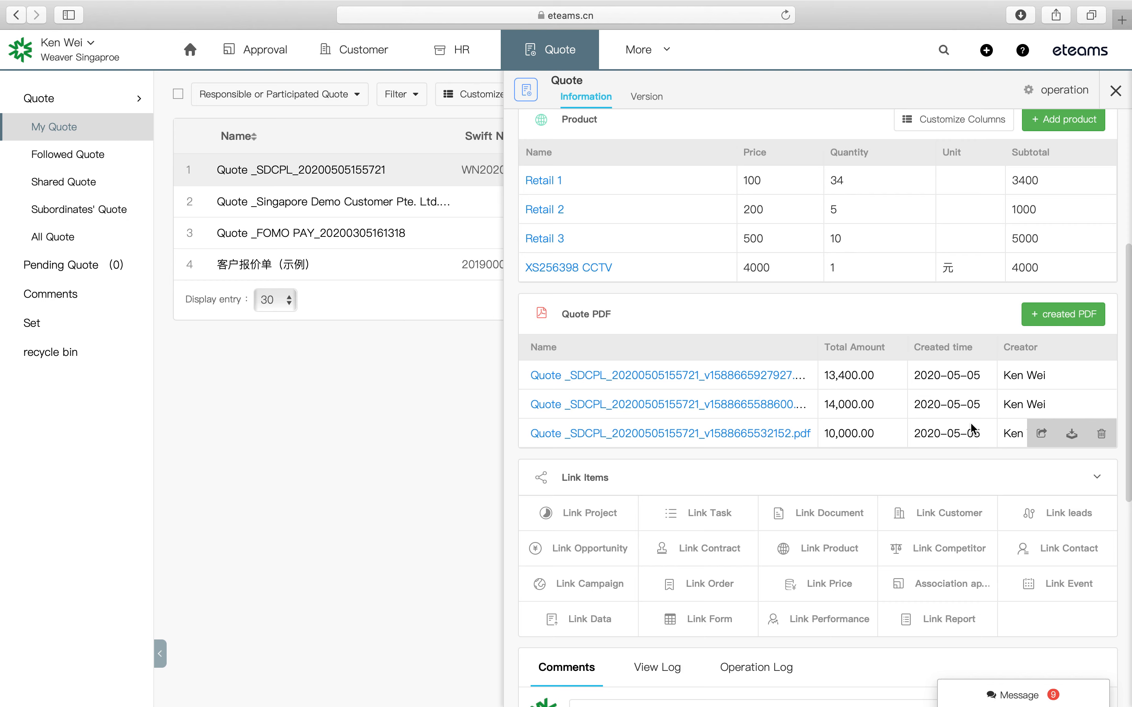
pyautogui.scroll(6, 980, 313)
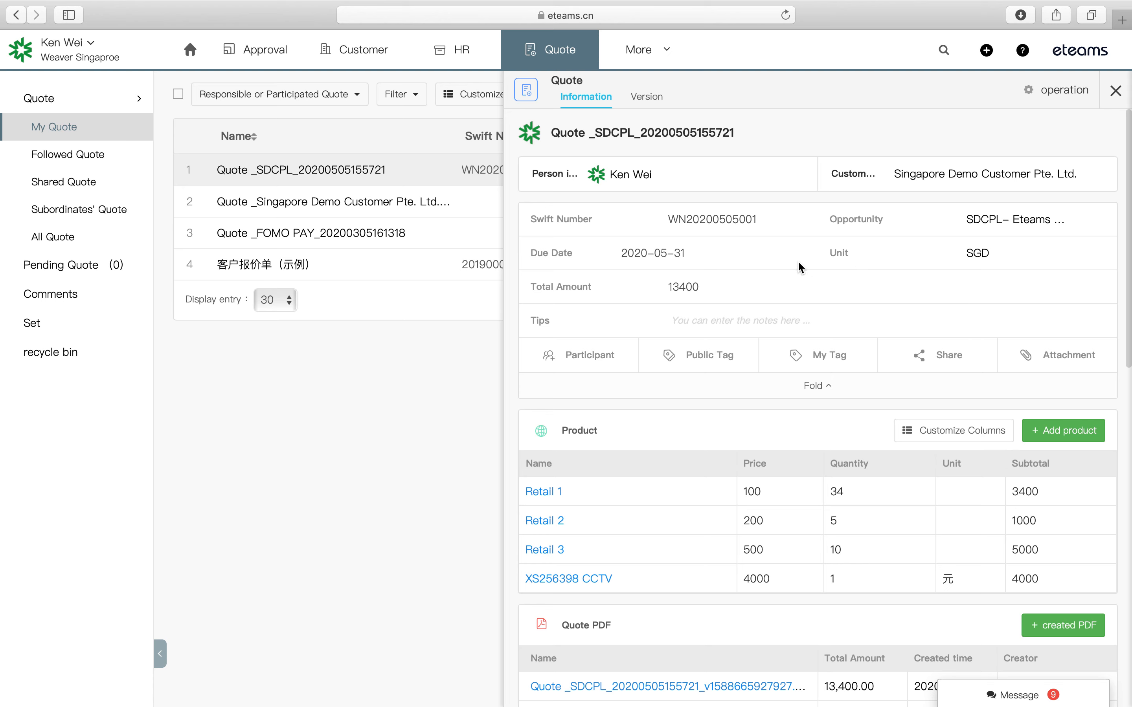
pyautogui.click(788, 294)
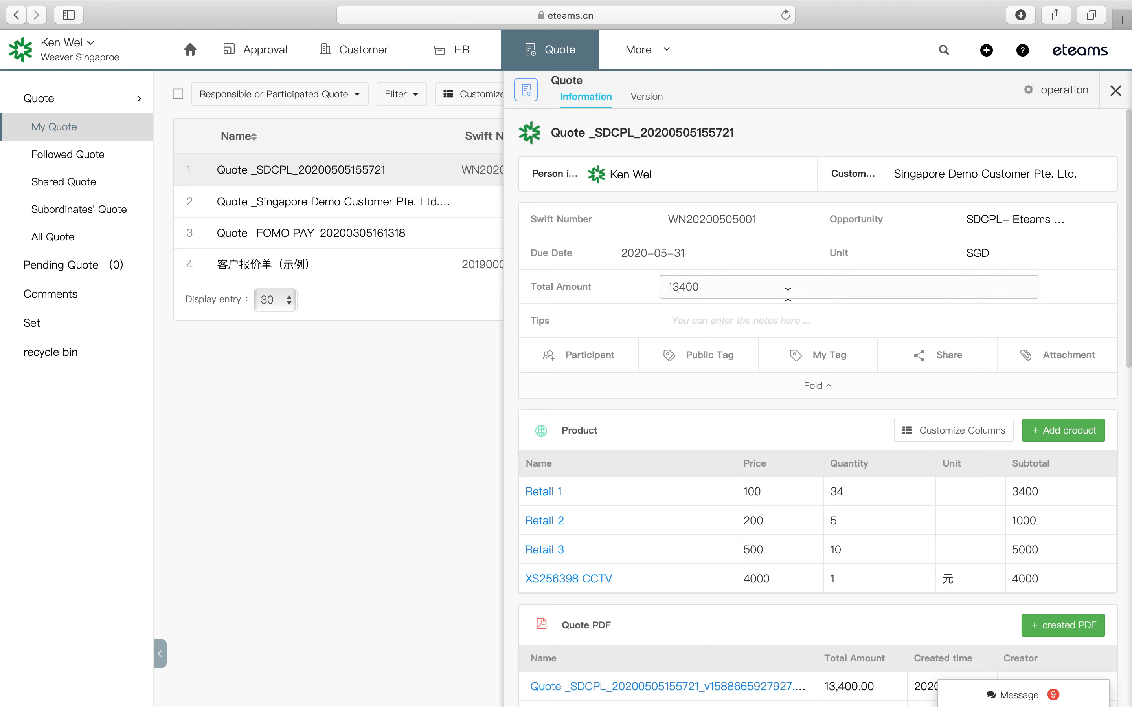